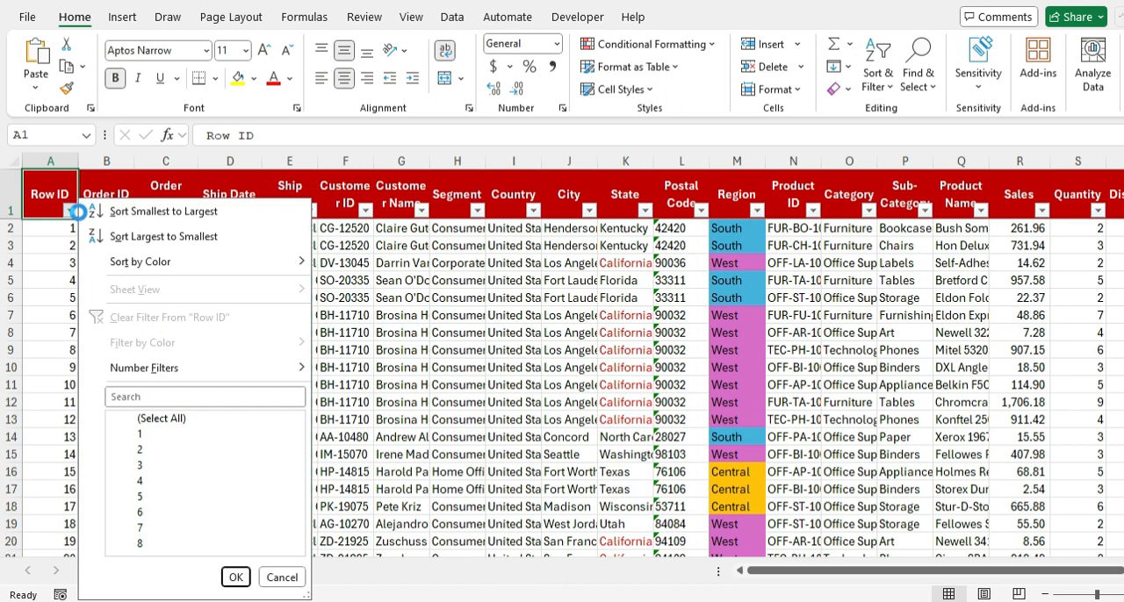
Step: Look through the Row ID column's sort and filter options and leave them without changes
key("Down")
key("Down")
key("Down")
key("Down")
key("Down")
key("Down")
key("Down")
key("Down")
key("Down")
key("Down")
key("Down")
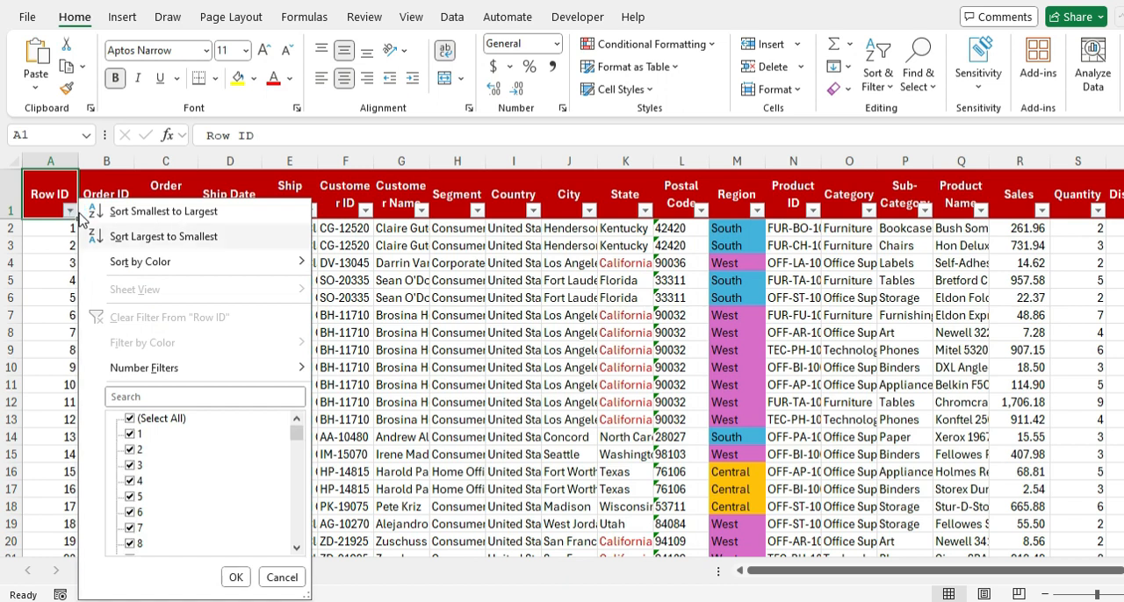
key("Down")
key("Down")
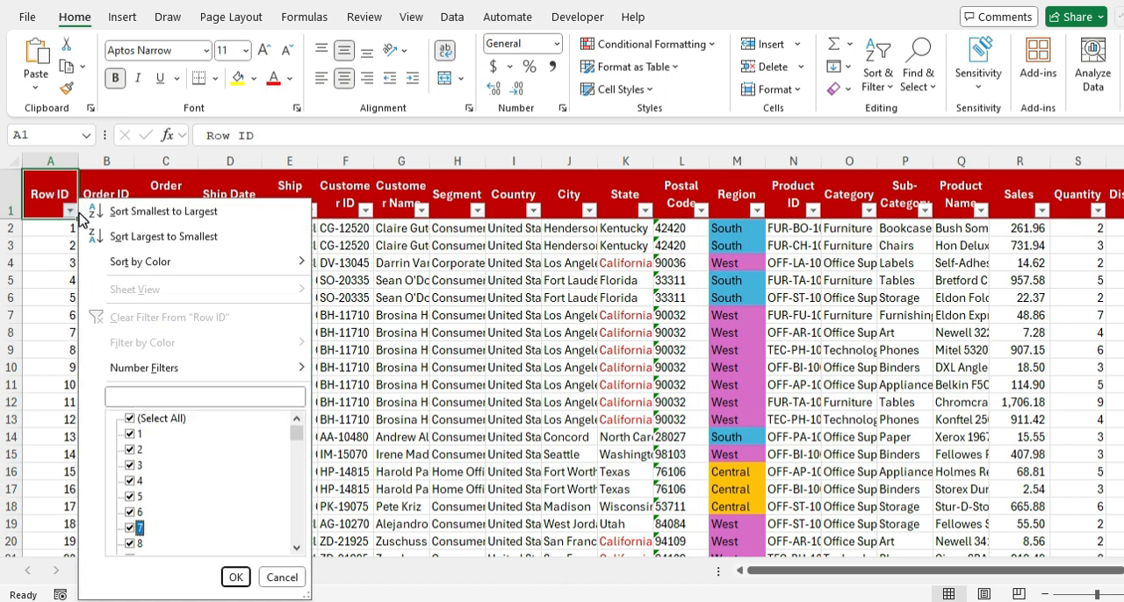
key("Return")
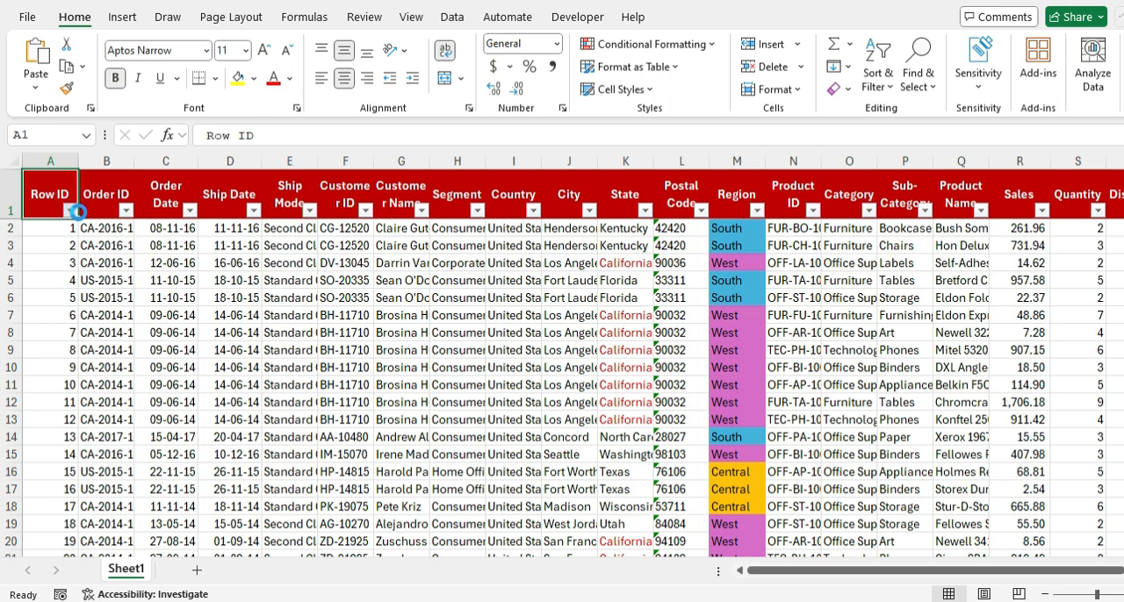
key("Right")
key("Right")
key("Right")
key("Right")
key("Right")
key("Right")
key("Right")
key("Right")
key("Right")
key("Down")
key("Down")
key("Down")
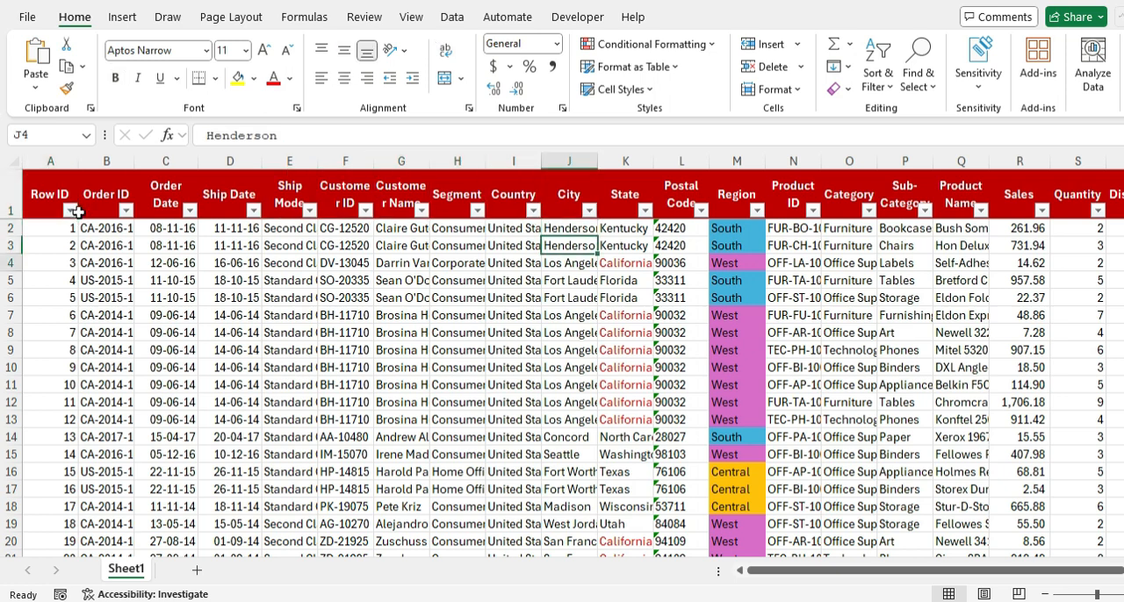
key("Up")
key("Up")
key("Up")
key("Home")
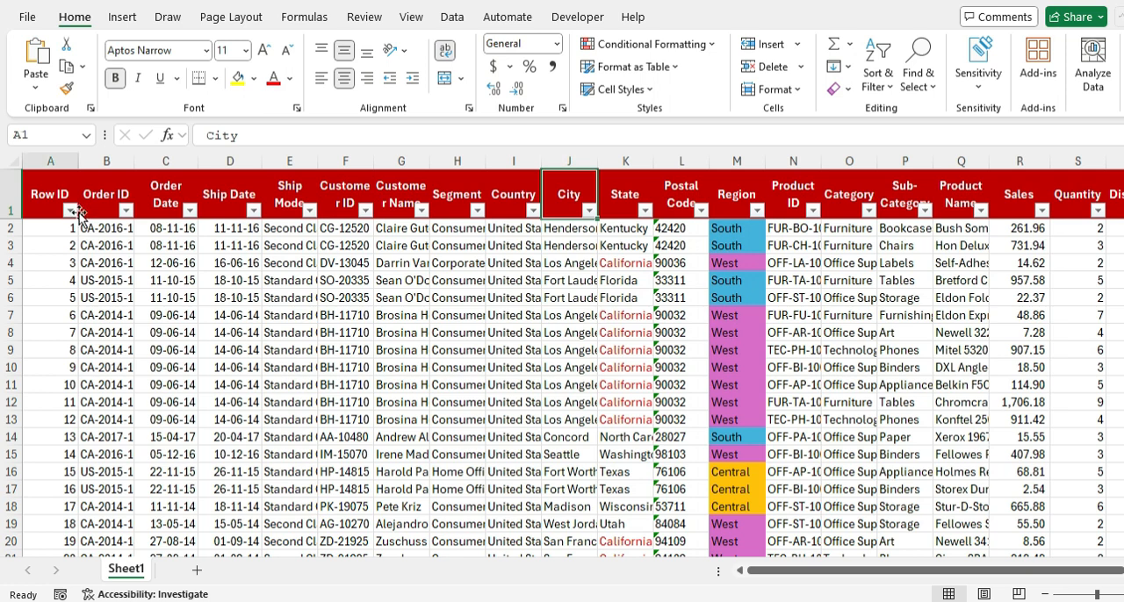
Step: Examine the Ship Mode column's filter options, including its text filters, and close them without changes
key("Right")
key("Right")
key("Right")
key("Right")
key("alt+Down")
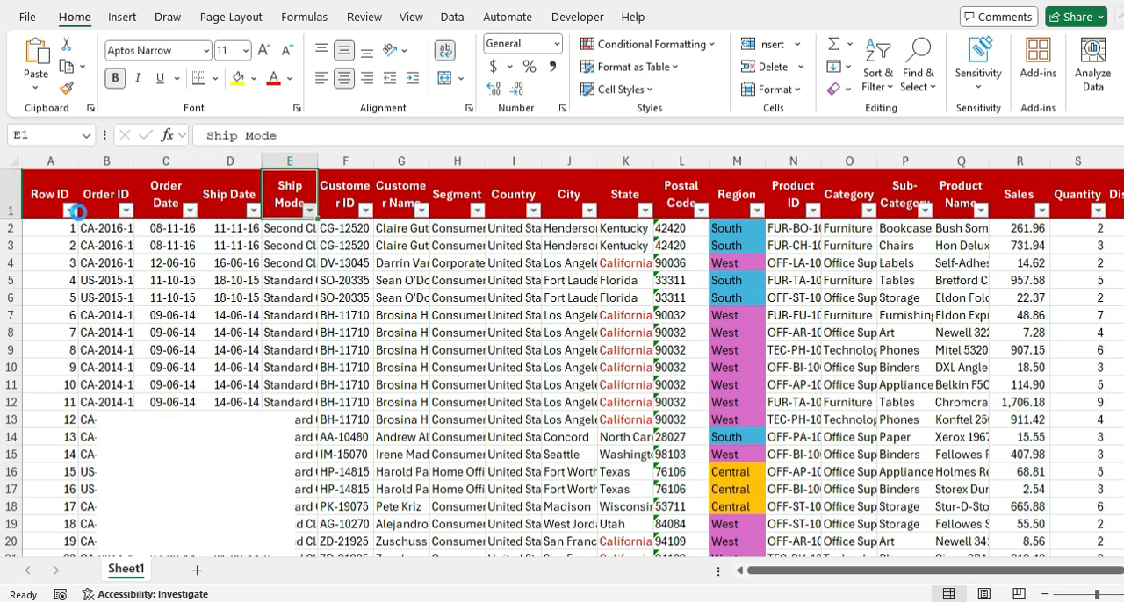
key("Down")
key("Down")
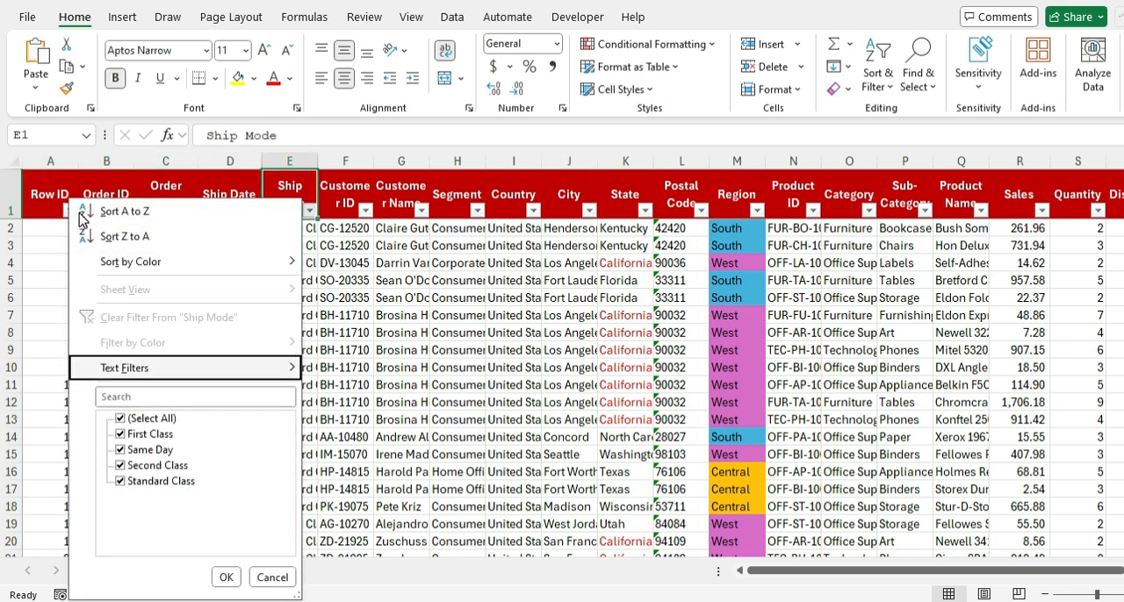
key("Right")
key("Down")
key("Down")
key("Down")
key("Down")
key("Down")
key("Left")
key("Escape")
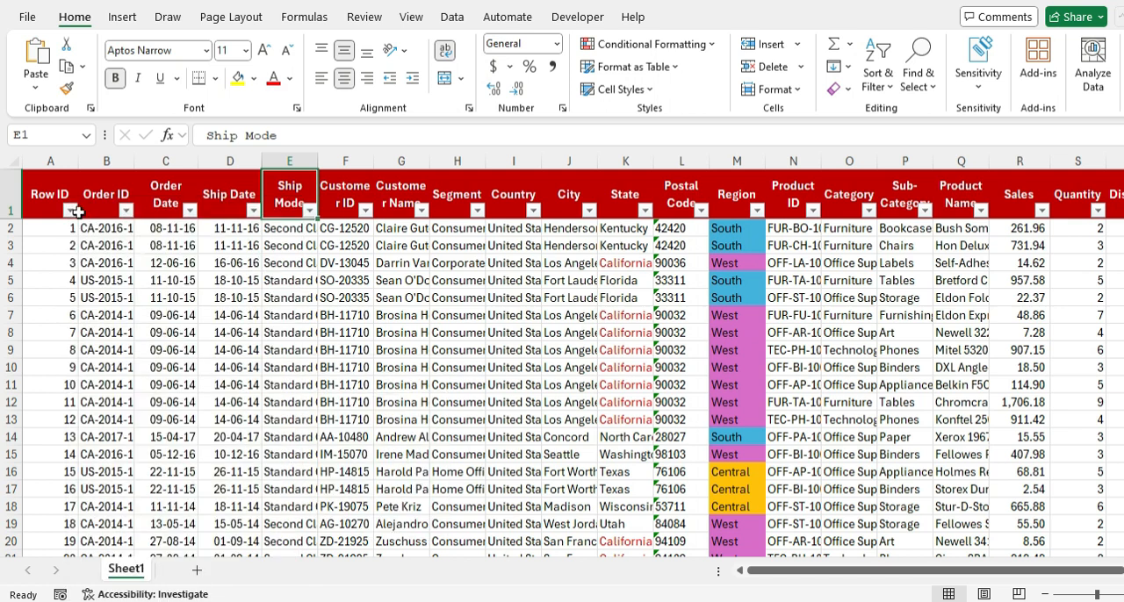
Step: Remove the filters from the header row and check how far the data extends across and down
key("ctrl+shift+l")
left_click(78, 212)
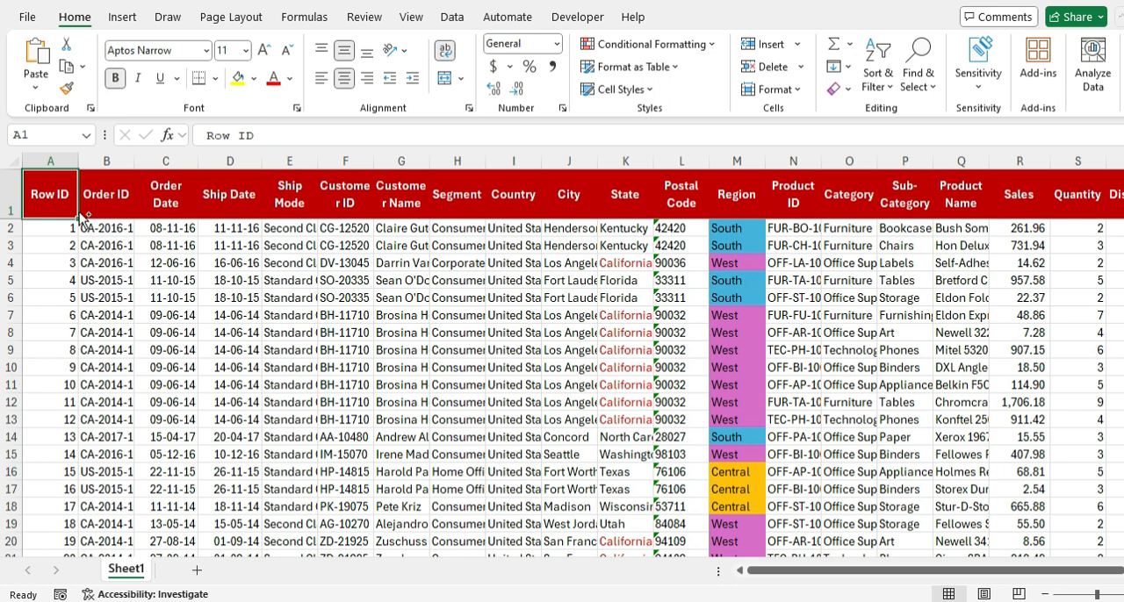
key("ctrl+shift+Right")
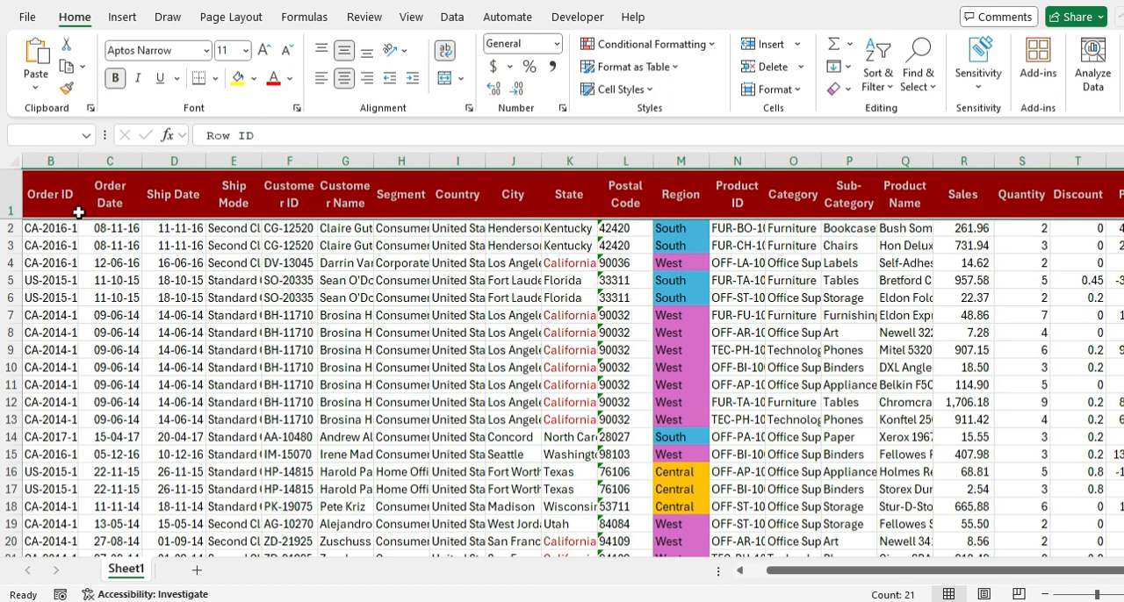
key("ctrl+Home")
key("ctrl+Down")
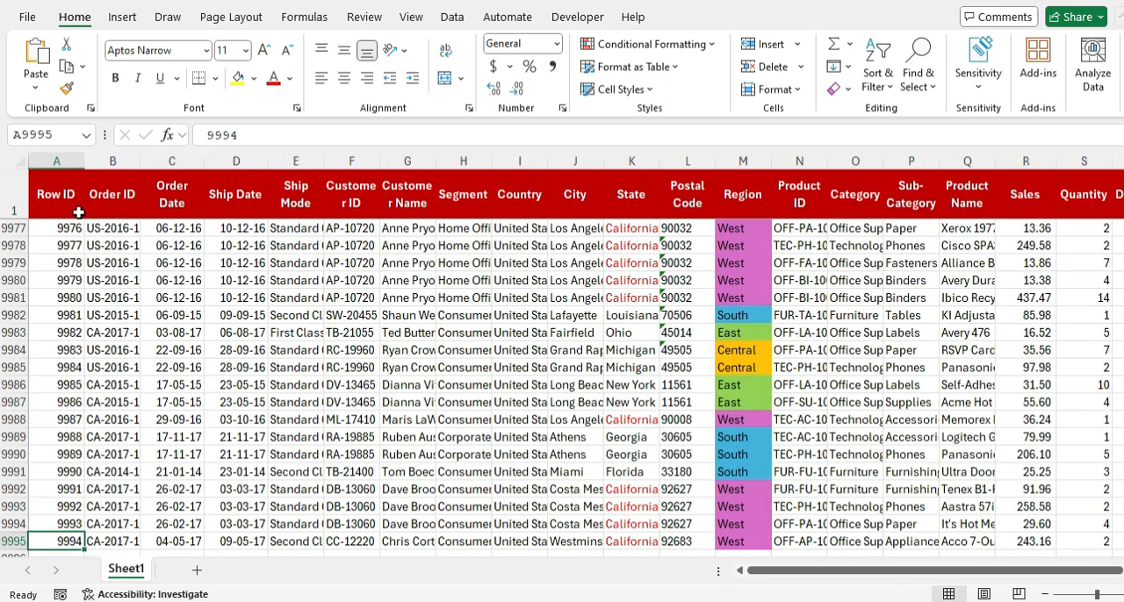
key("Down")
key("Up")
key("ctrl+Home")
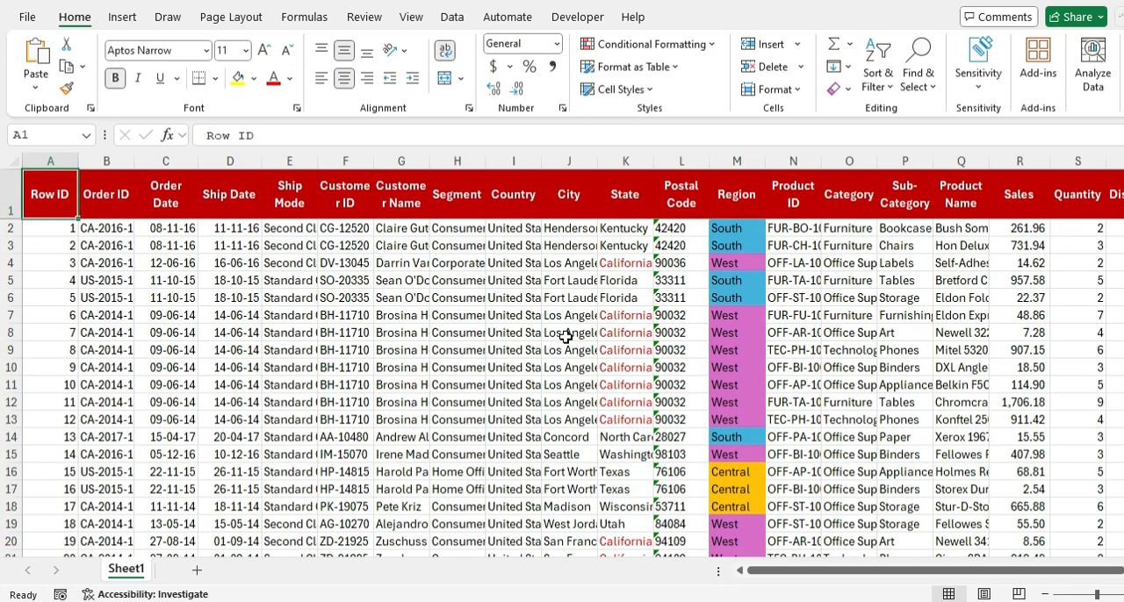
Step: Turn on filters for the header row and view the Order Date column's filter options
left_click(878, 78)
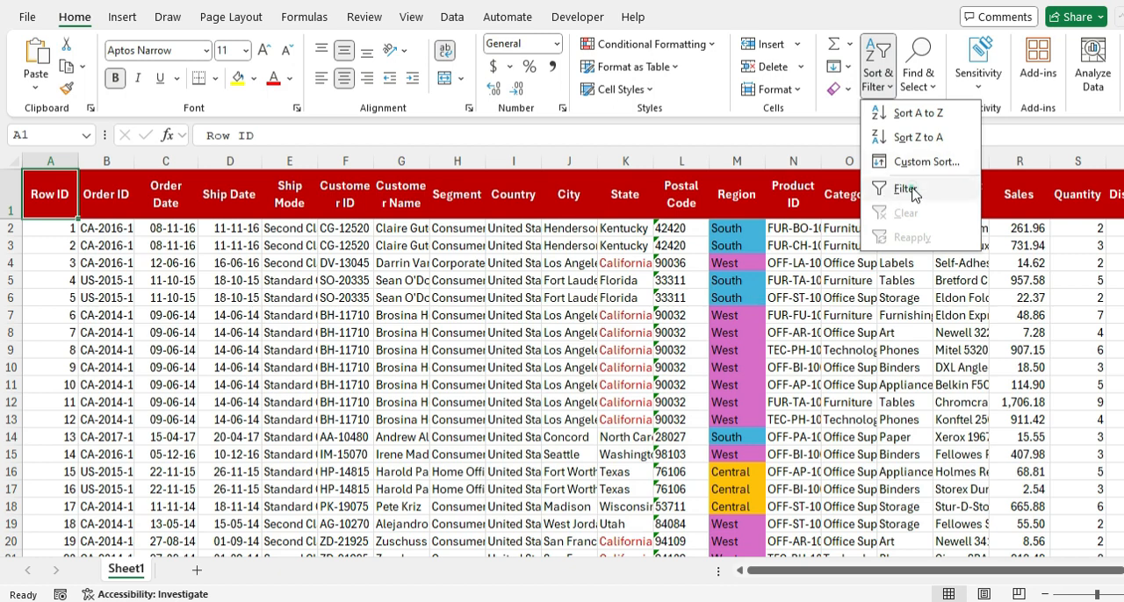
left_click(913, 195)
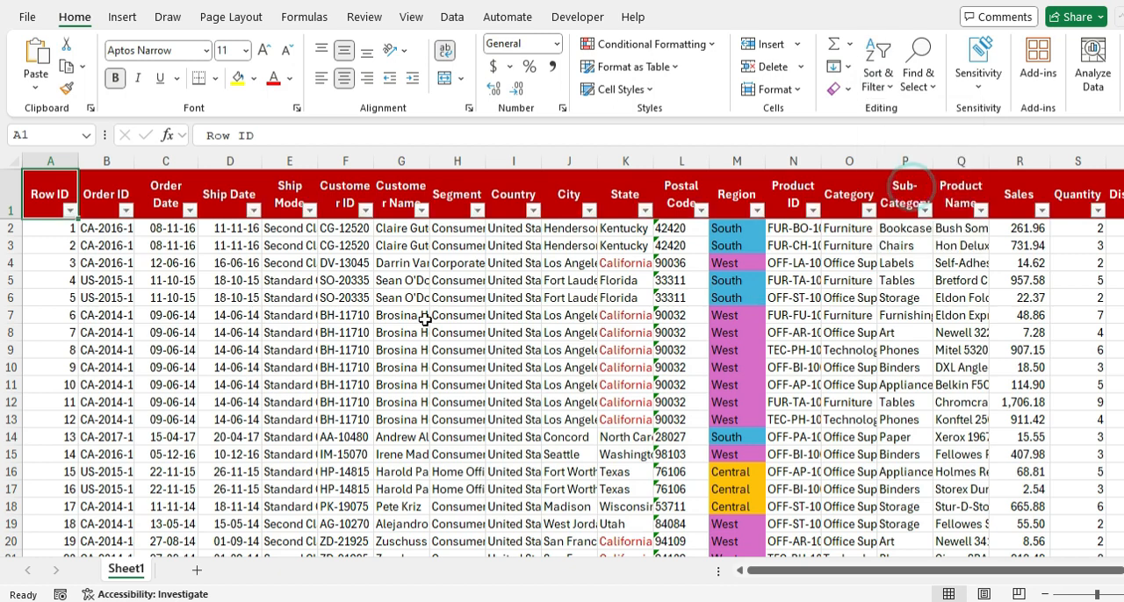
left_click(190, 211)
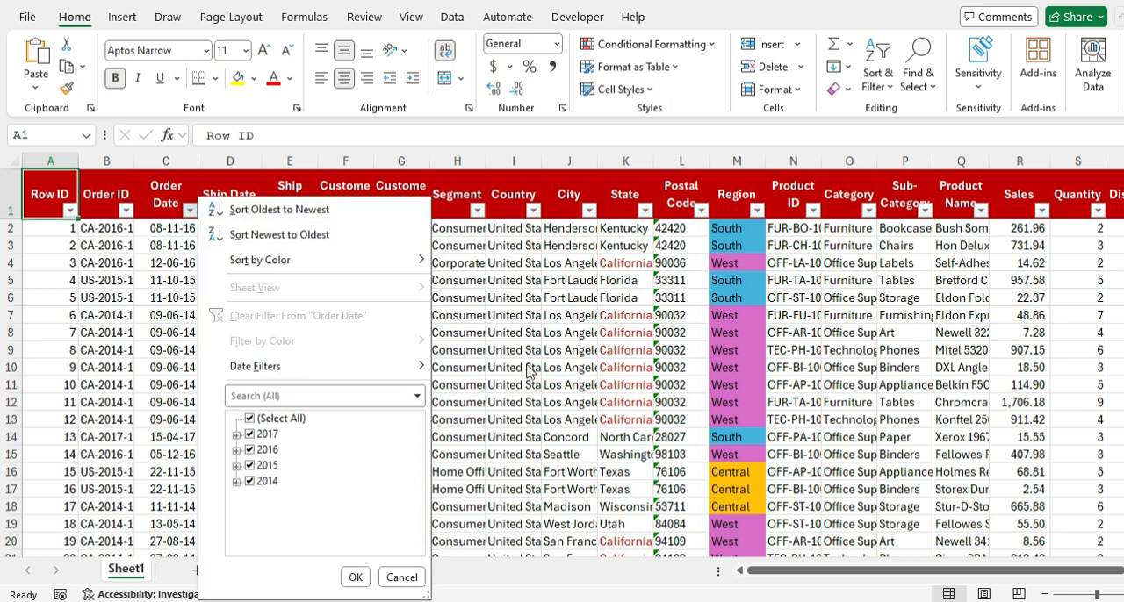
left_click(553, 332)
left_click(409, 209)
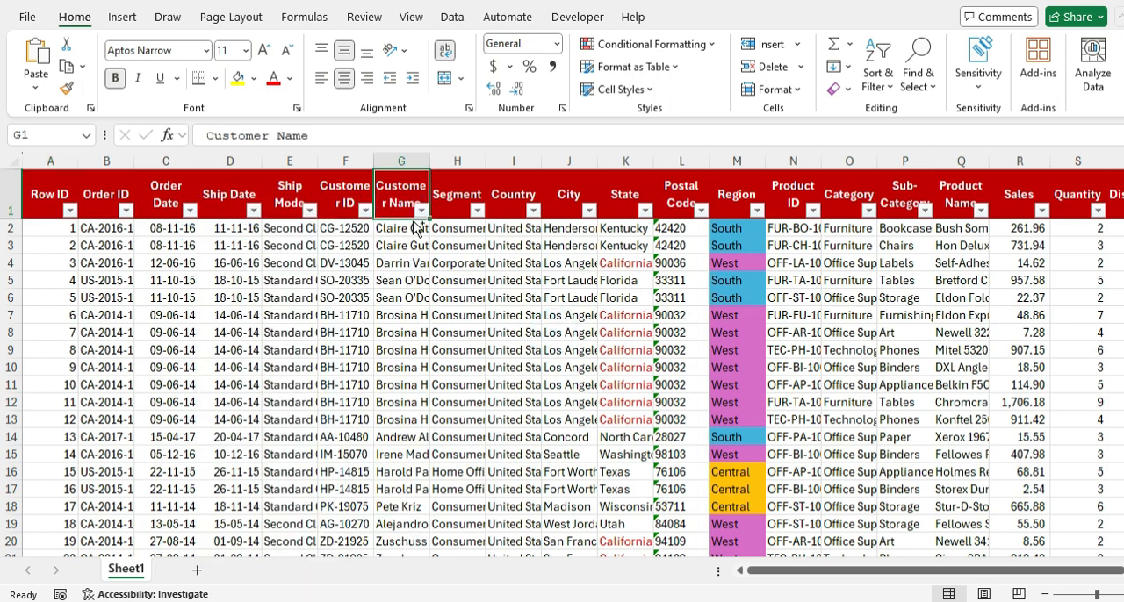
Step: Remove the header-row filters and return to the Row ID header cell A1
key("ctrl+shift+l")
key("ctrl+Home")
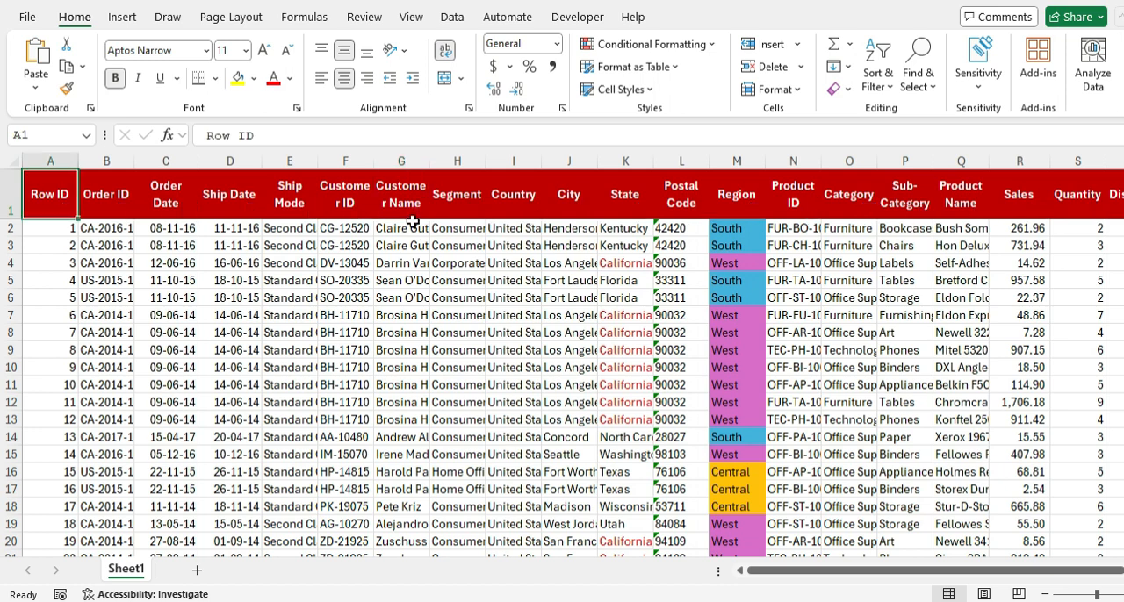
key("ctrl+shift+l")
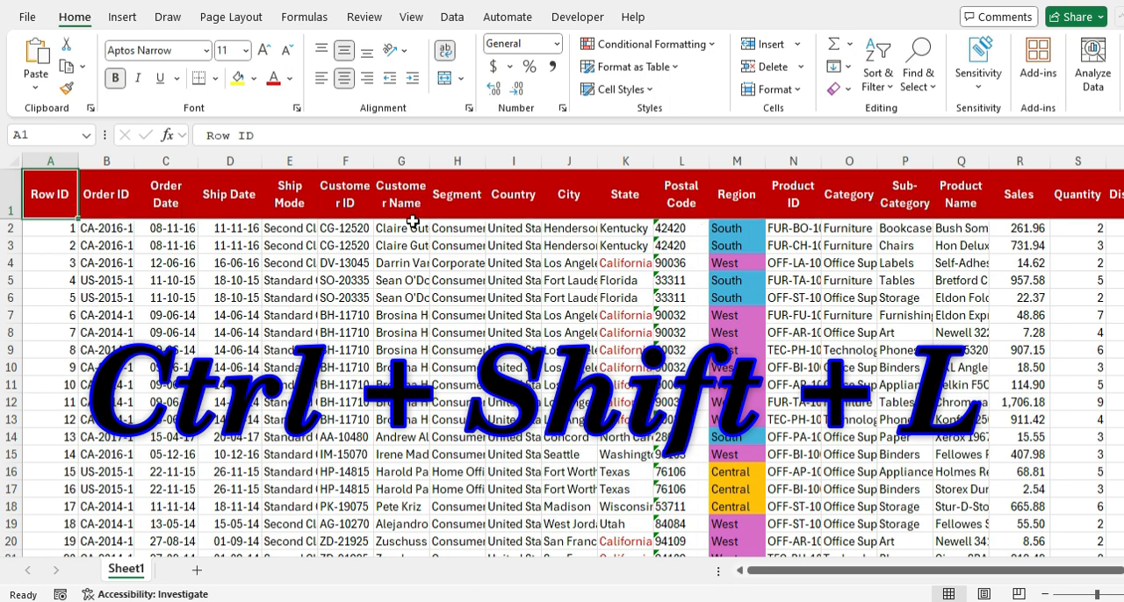
Step: Turn on filters for the header row with the Row ID header cell selected
key("alt+d")
key("f")
key("f")
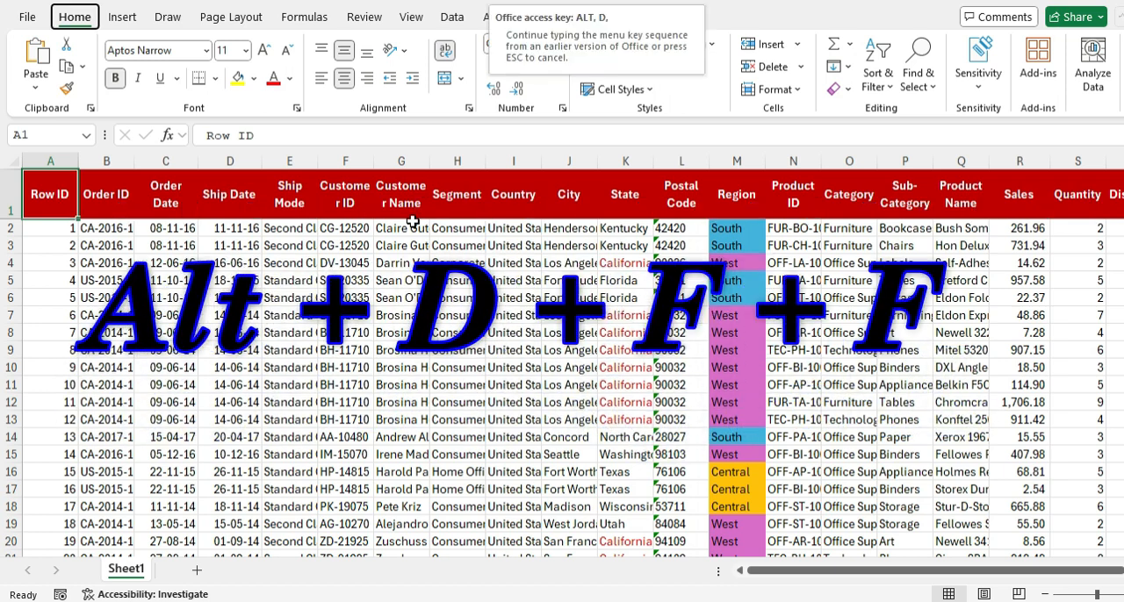
key("f")
key("f")
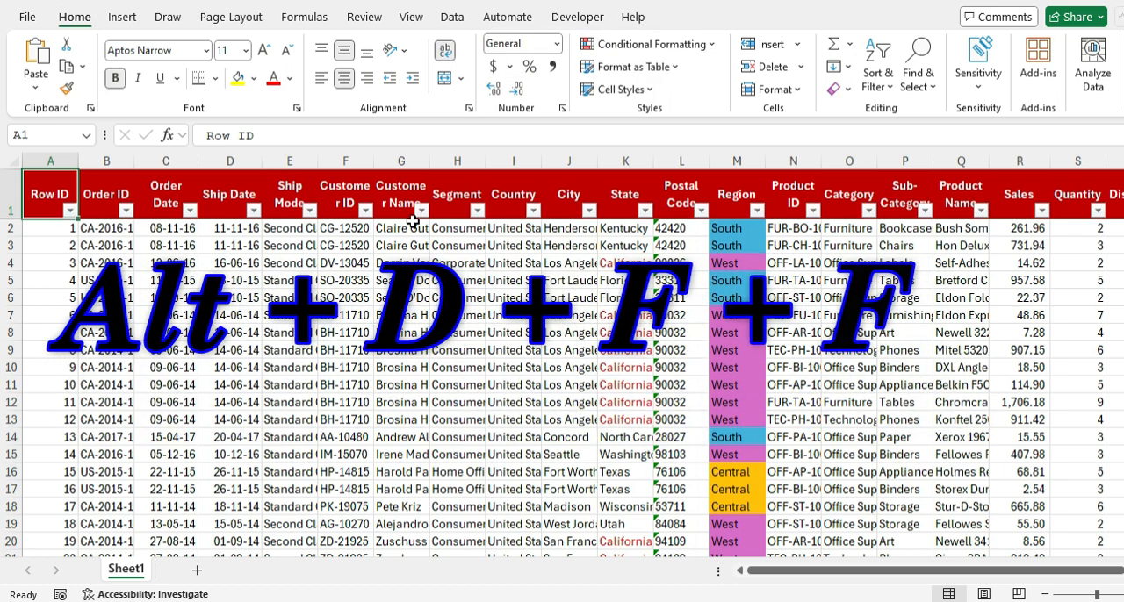
Step: Turn off the filters on the header row
key("alt+d")
key("f")
key("f")
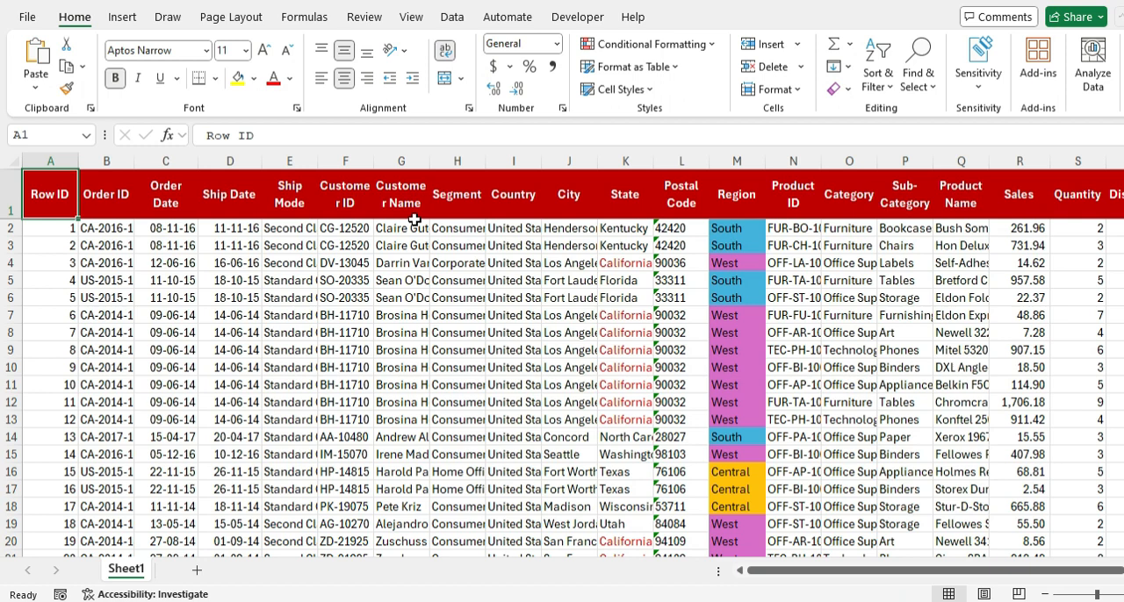
Step: Toggle the header-row filters on and off several times, leaving them off
key("ctrl+shift+l")
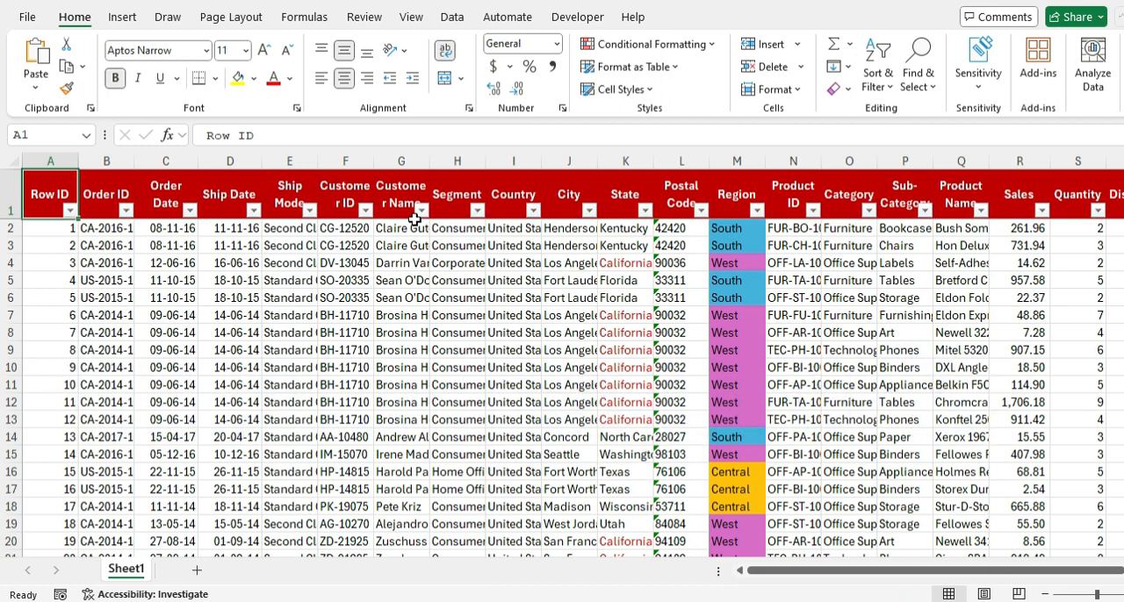
key("ctrl+shift+l")
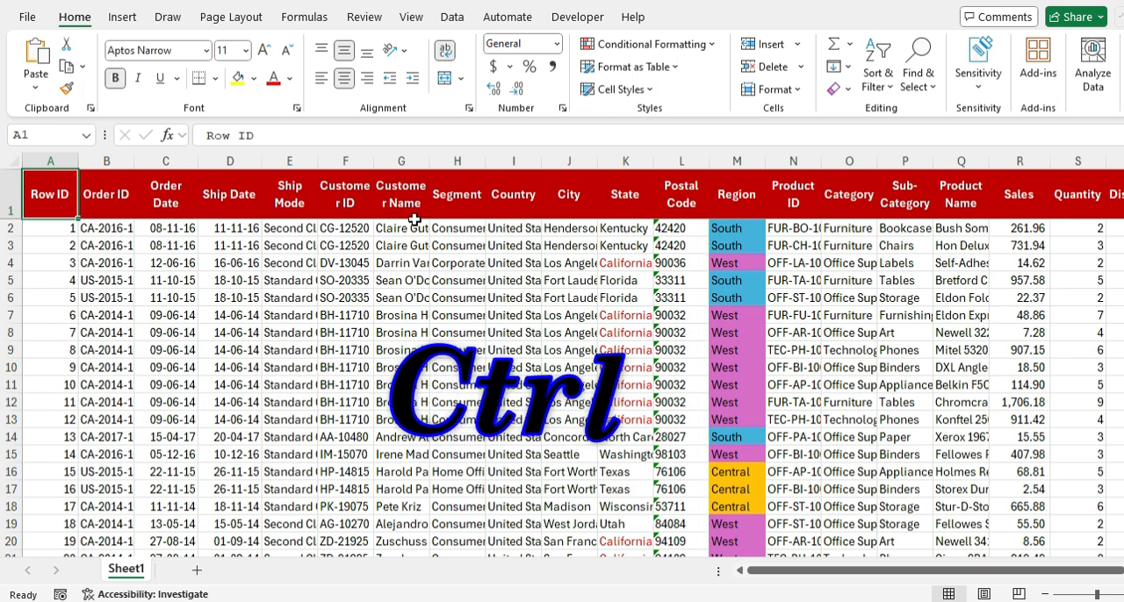
key("ctrl+shift+l")
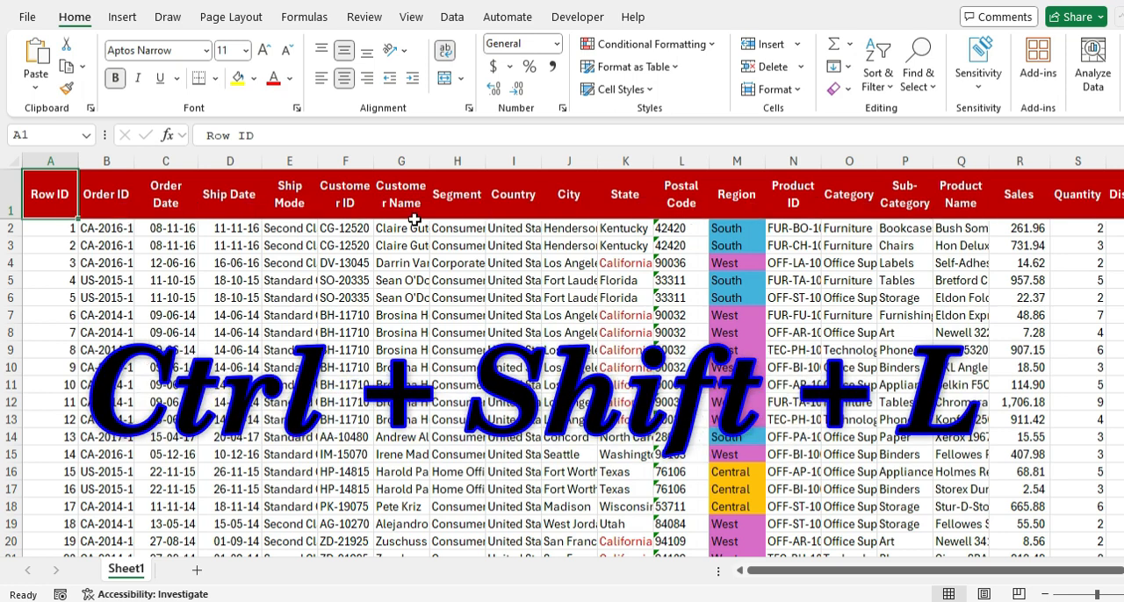
key("ctrl+shift+l")
key("ctrl+shift+l")
key("ctrl+shift+l")
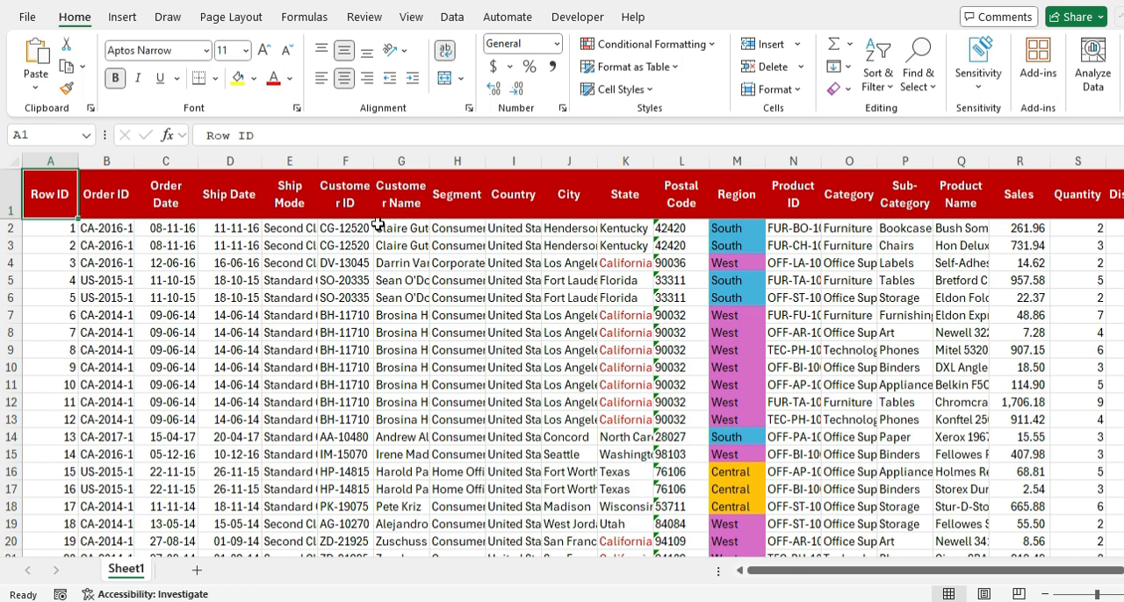
Step: Insert a blank column before the Country column
left_click(514, 161)
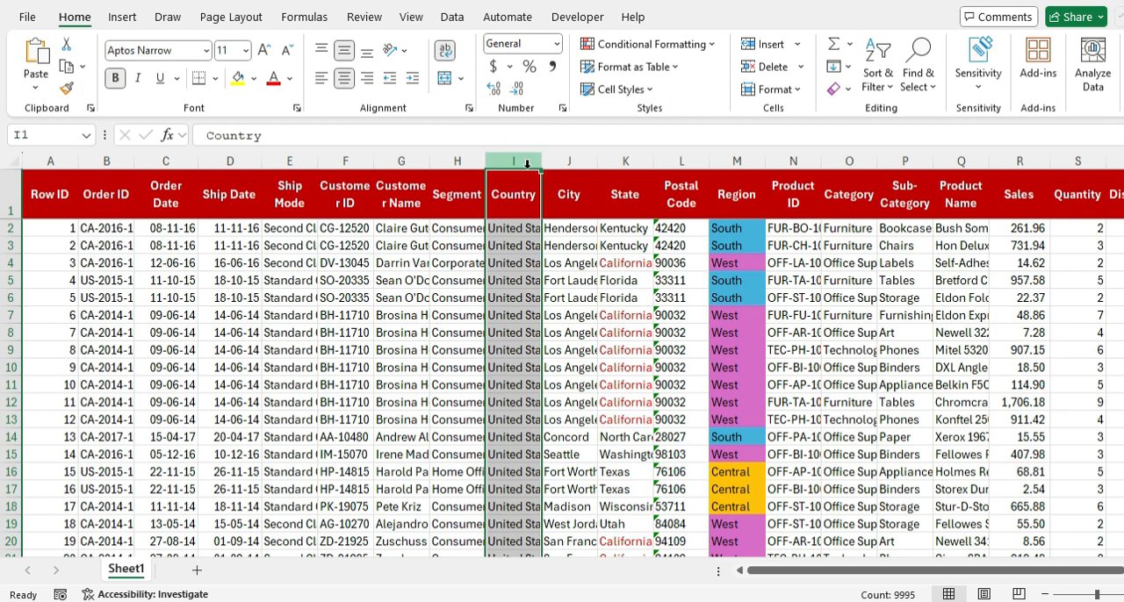
key("ctrl+shift+plus")
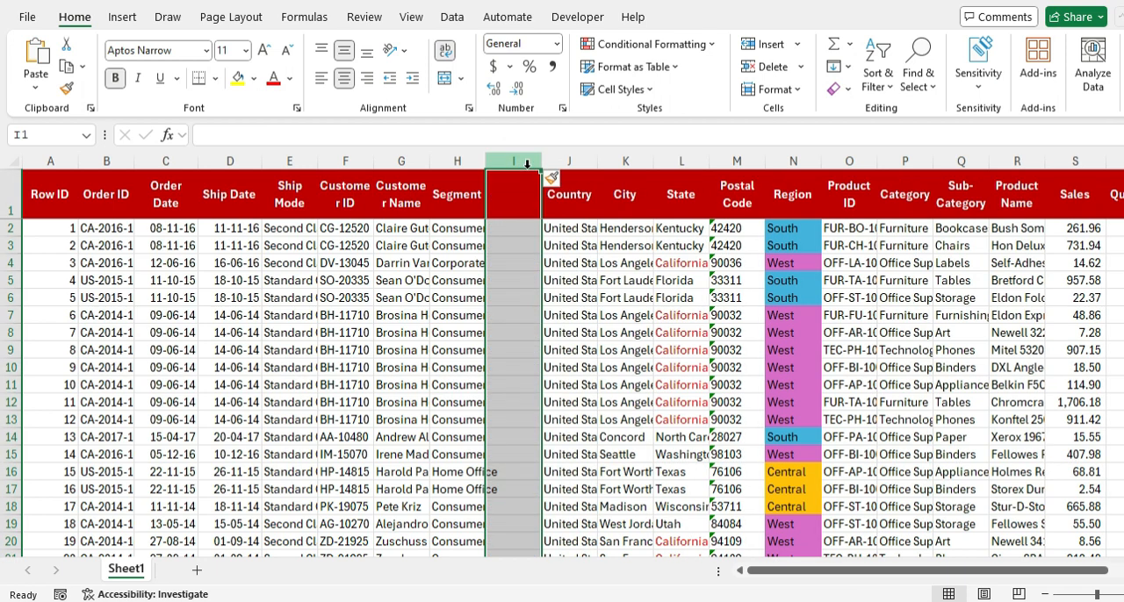
key("Left")
key("Left")
key("Right")
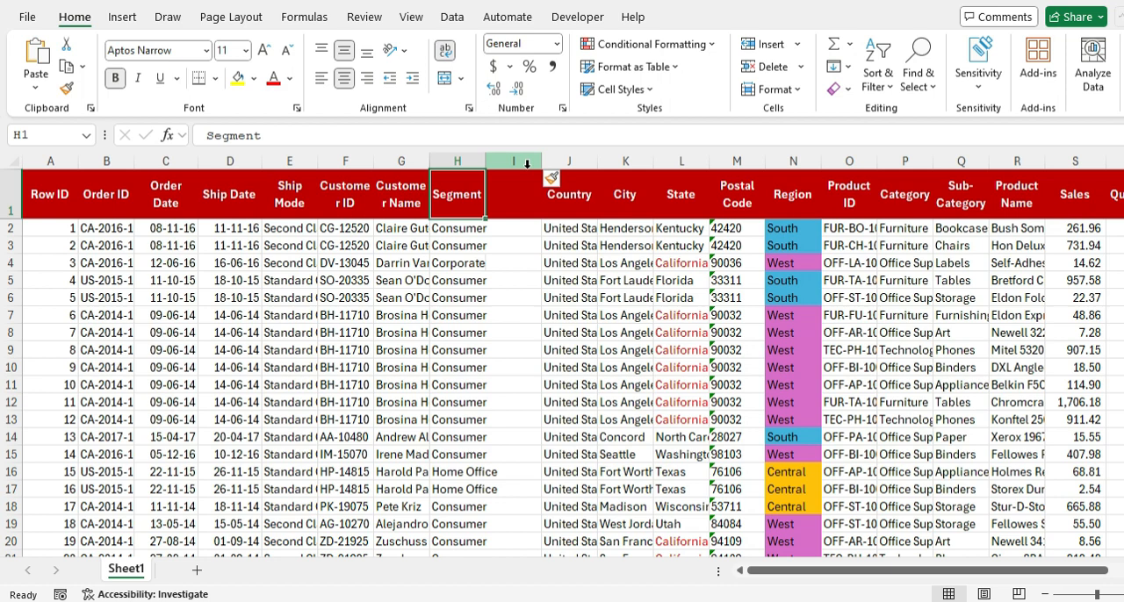
Step: Turn on filters for the header row with the Order ID header cell B1 selected
key("Home")
key("Right")
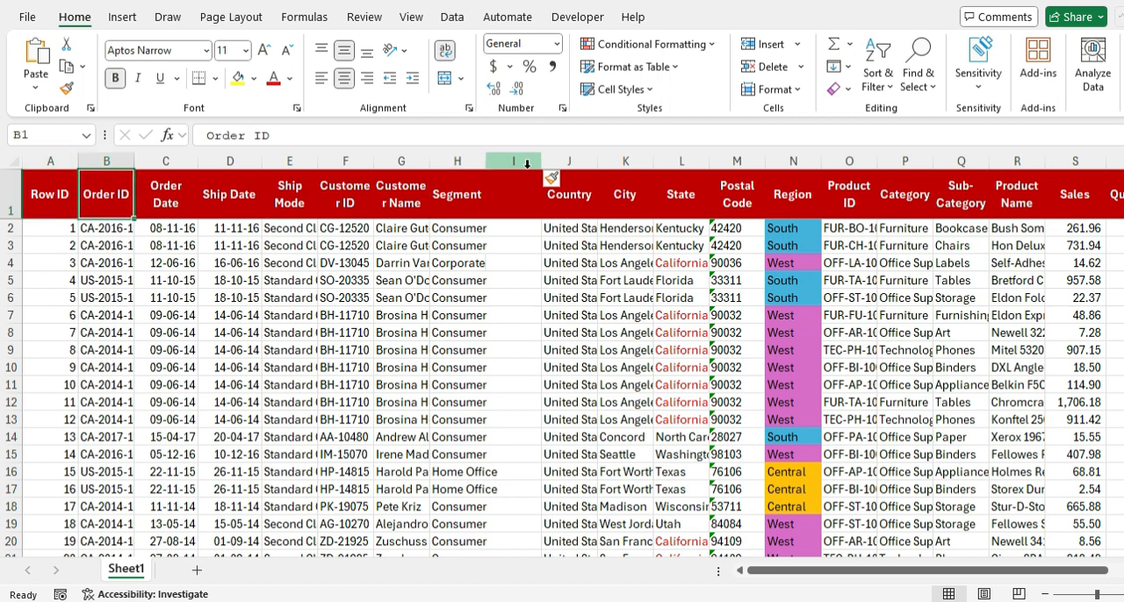
key("ctrl+shift+l")
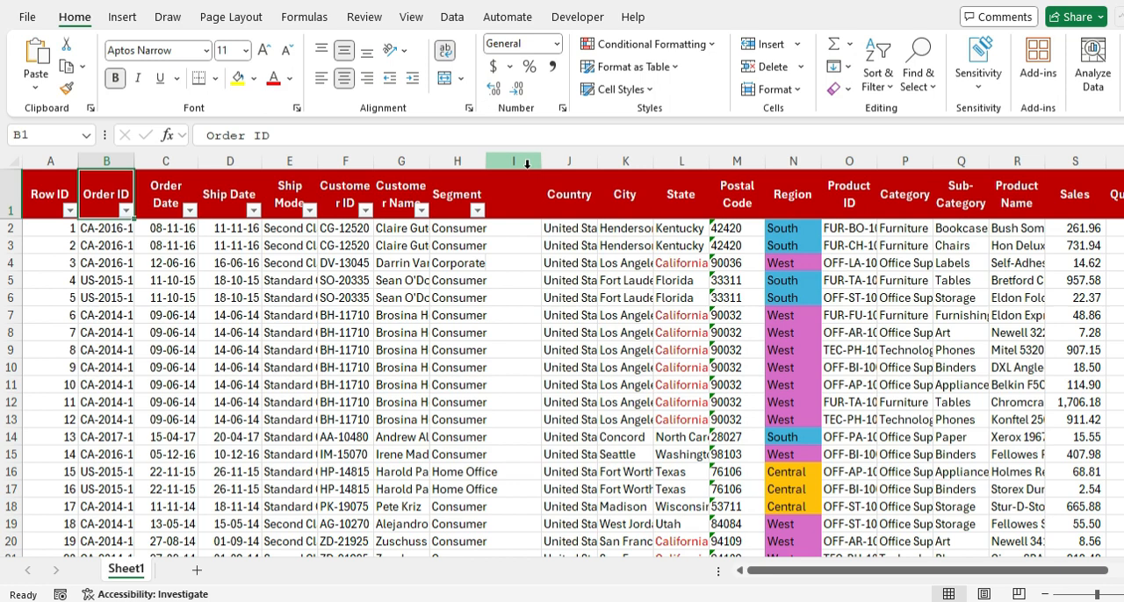
Step: Check which headers on either side of blank column I have filters
key("Right")
key("Right")
key("Right")
key("Right")
key("Right")
key("Right")
key("Right")
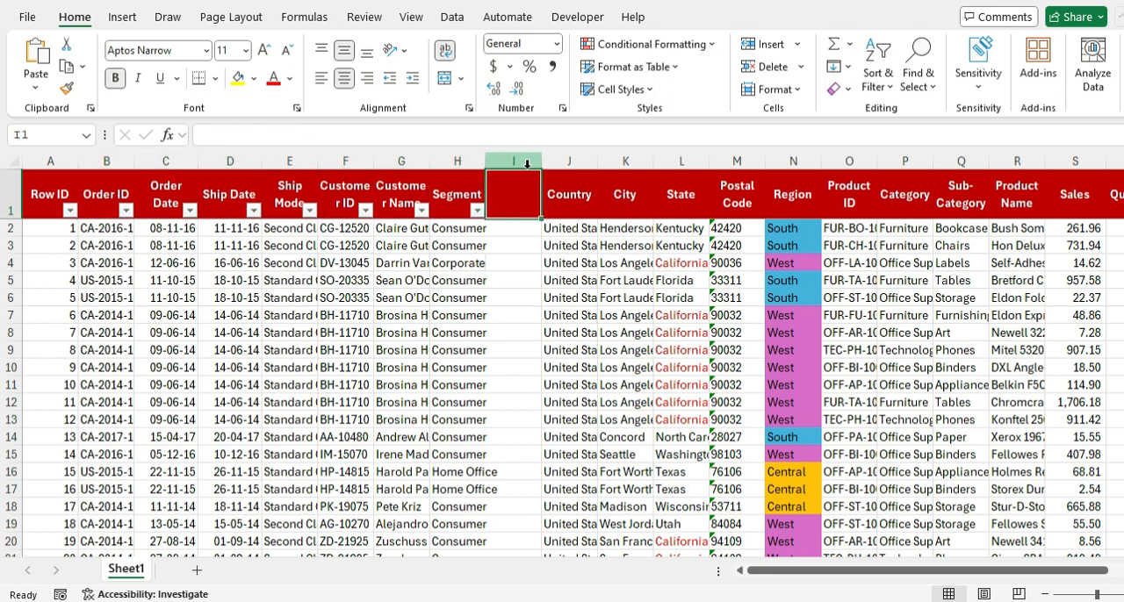
key("Right")
key("shift+Left")
key("shift+Left")
key("shift+Left")
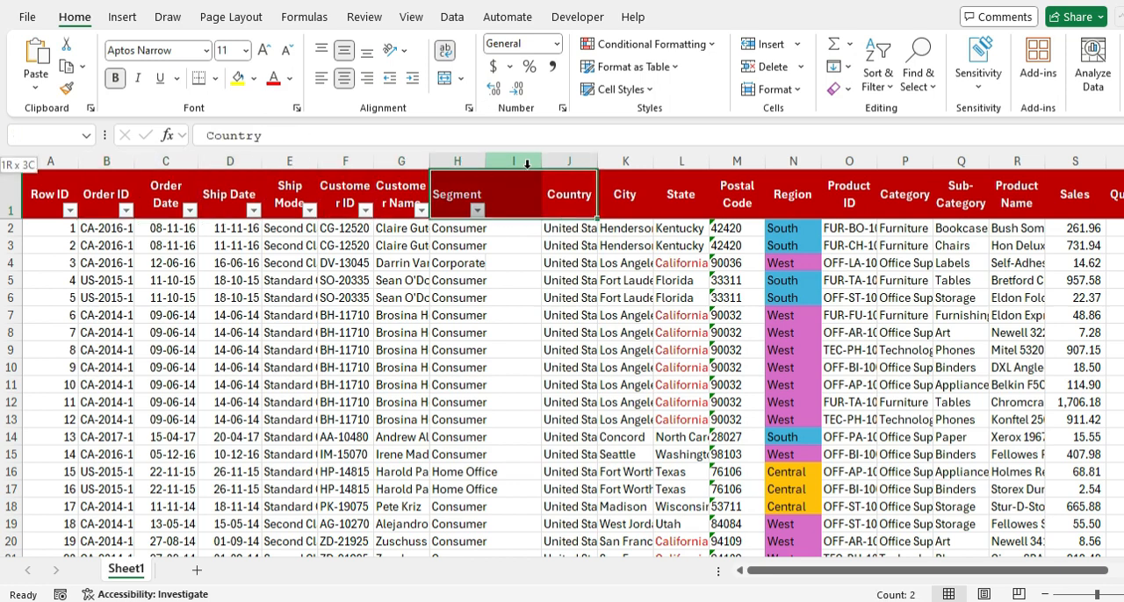
key("Right")
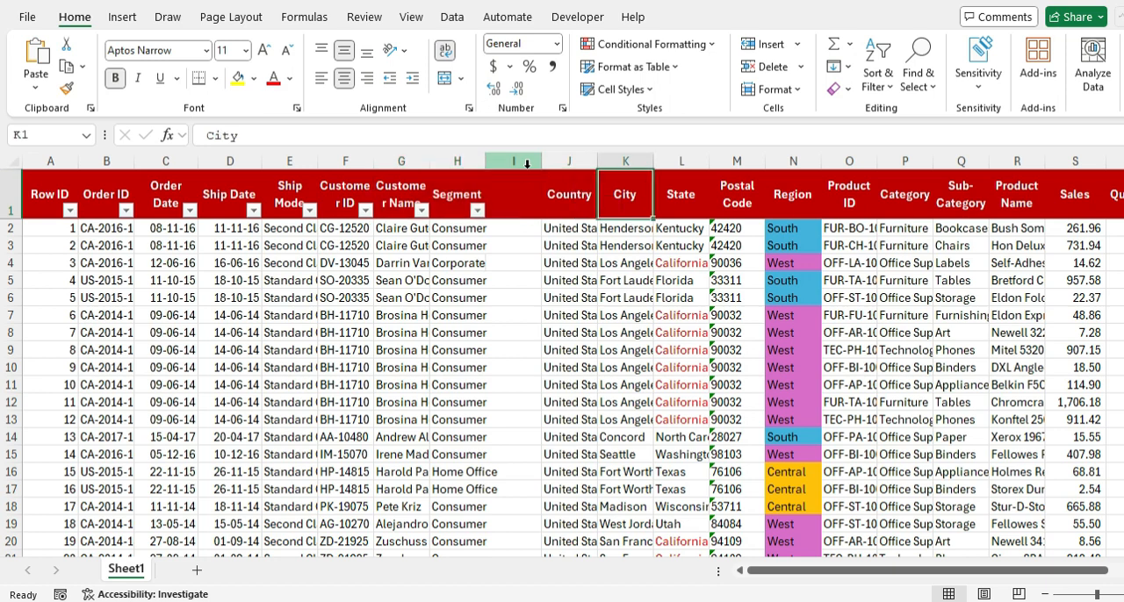
Step: Remove the filters from the headers before the blank column
key("Left")
key("Left")
key("Left")
key("Left")
key("Left")
key("Left")
key("Left")
key("Left")
key("Left")
key("Right")
key("Right")
key("Right")
key("Right")
key("Right")
key("Right")
key("Right")
key("Right")
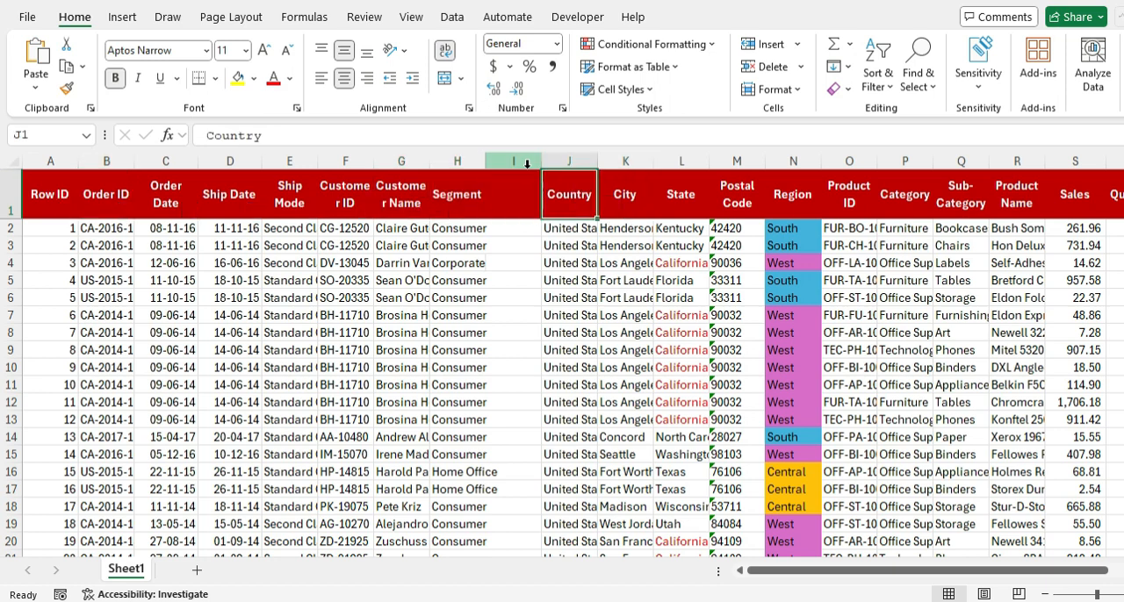
key("ctrl+z")
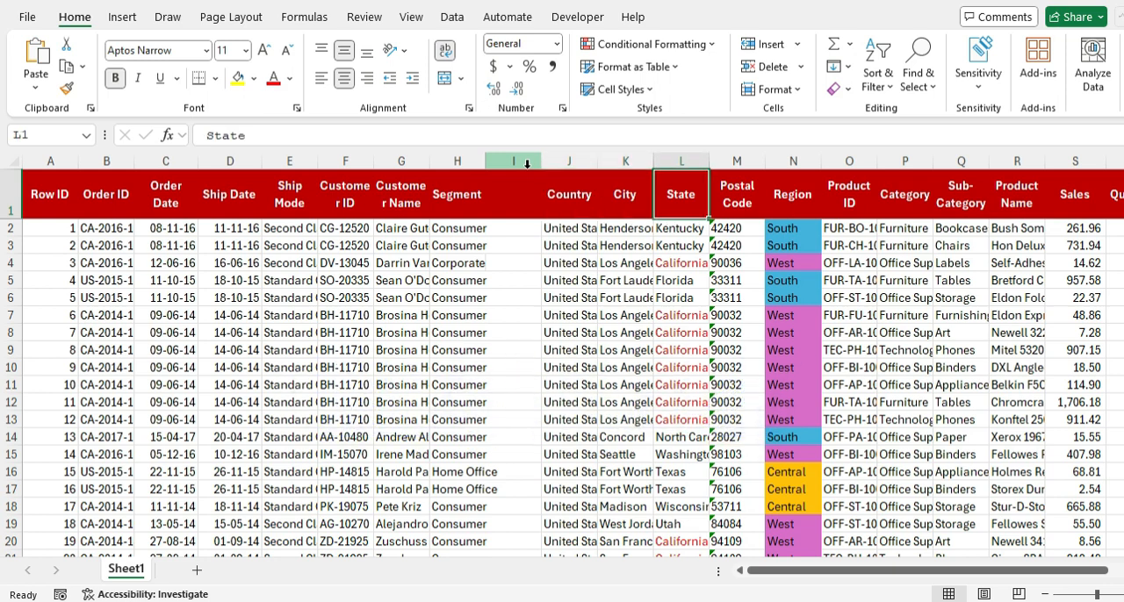
Step: Turn on filters from the Country header cell J1 and remove them again
key("Left")
key("Left")
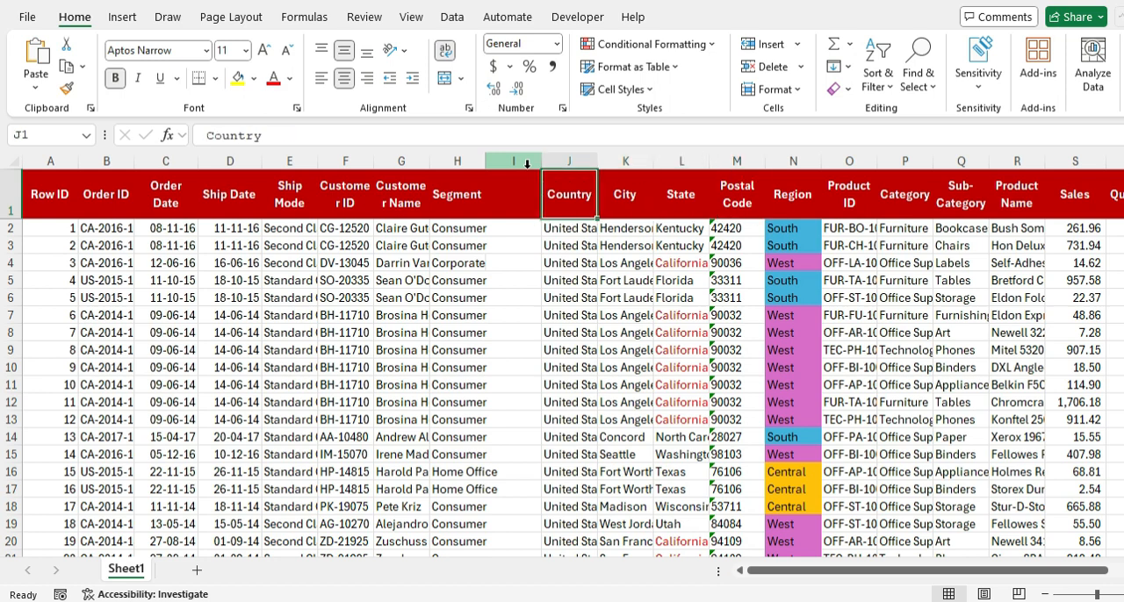
key("ctrl+shift+l")
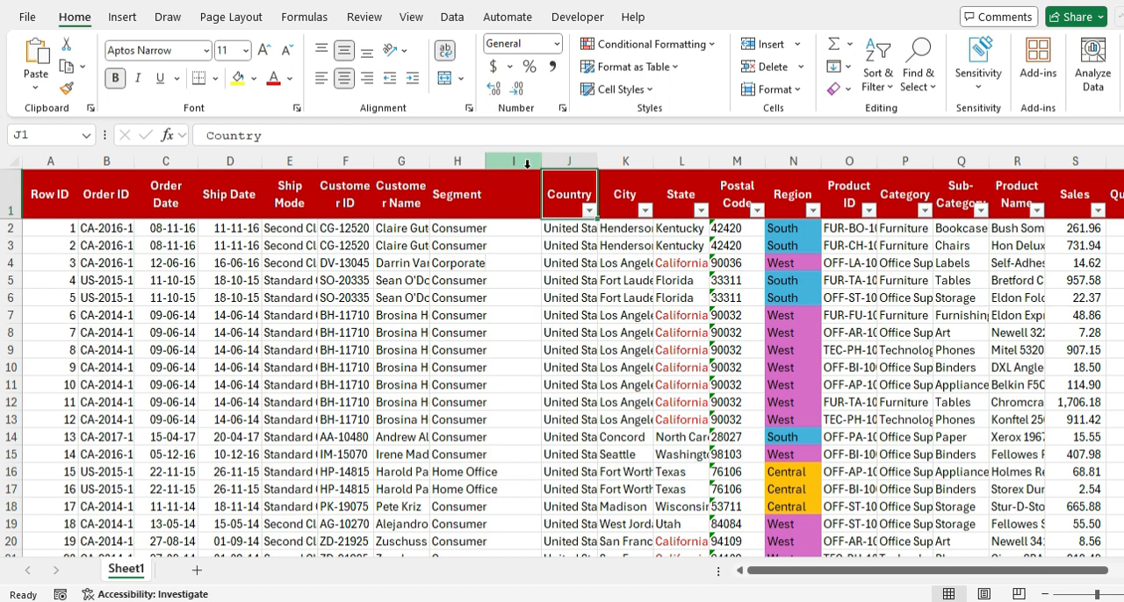
key("ctrl+shift+l")
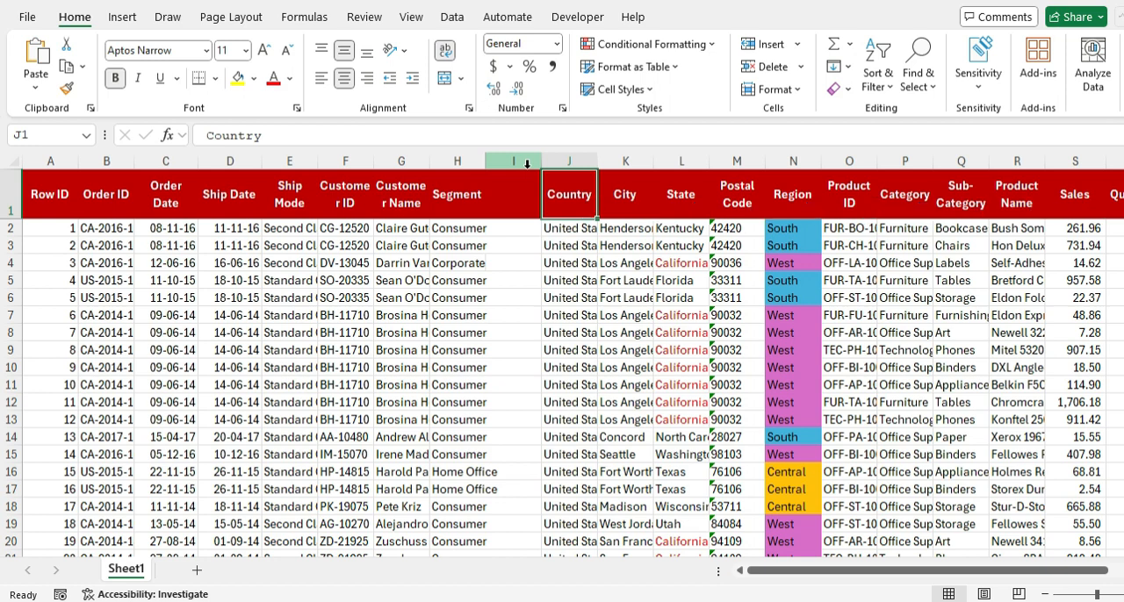
Step: Delete blank column I and turn on filters for the header row from the Row ID cell A1
left_click(516, 162)
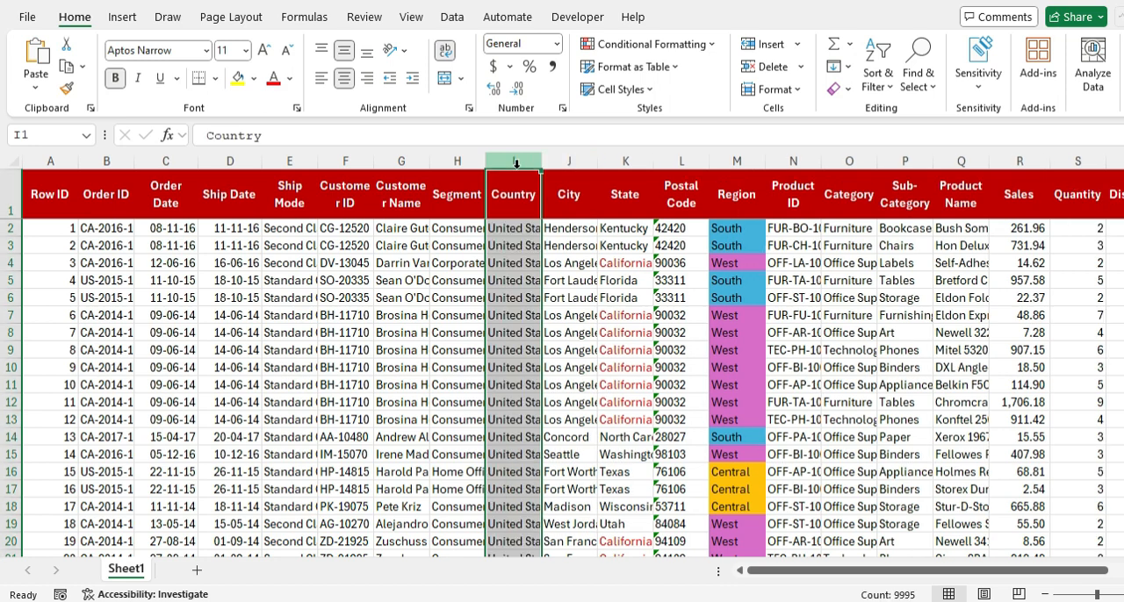
key("ctrl+Home")
key("Down")
key("Down")
key("Down")
key("Down")
key("Up")
key("Up")
key("Up")
key("Up")
key("ctrl+shift+l")
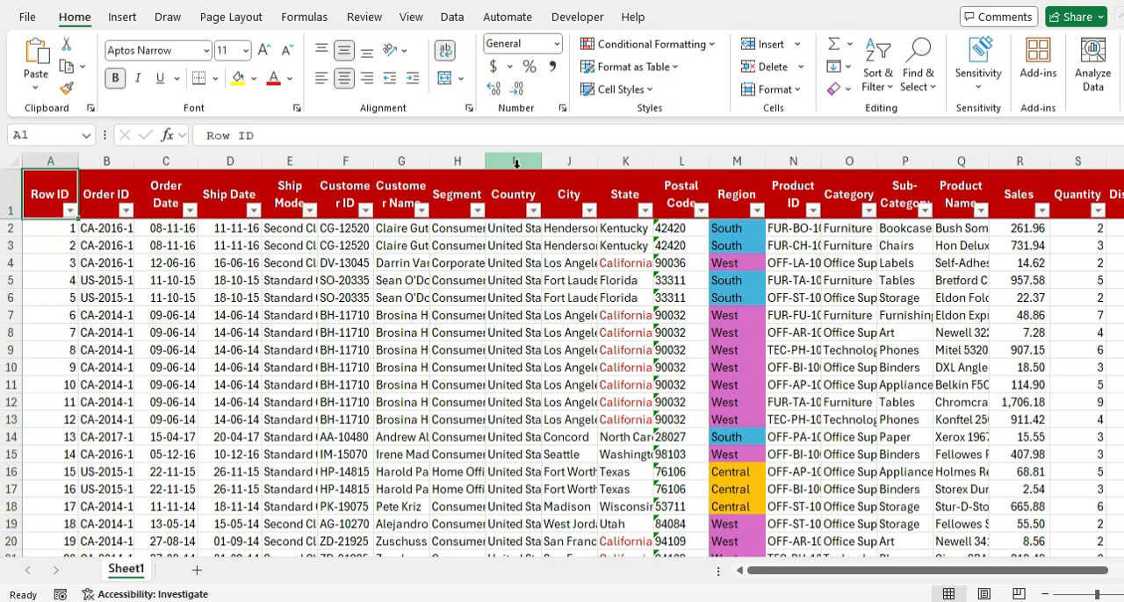
Step: Examine the list of values offered by the Row ID filter and close it
key("alt+Down")
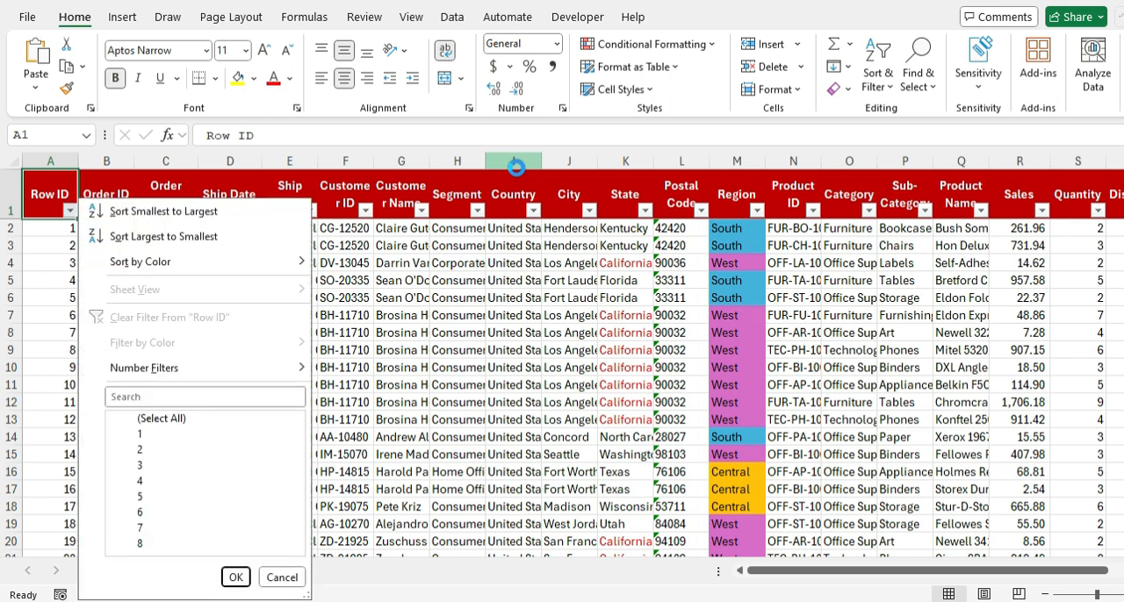
key("Down")
key("Down")
key("Down")
key("Down")
key("Down")
key("Down")
key("Down")
key("Down")
key("Down")
key("Down")
key("Down")
key("Down")
key("Down")
key("Down")
key("Down")
key("Down")
key("Down")
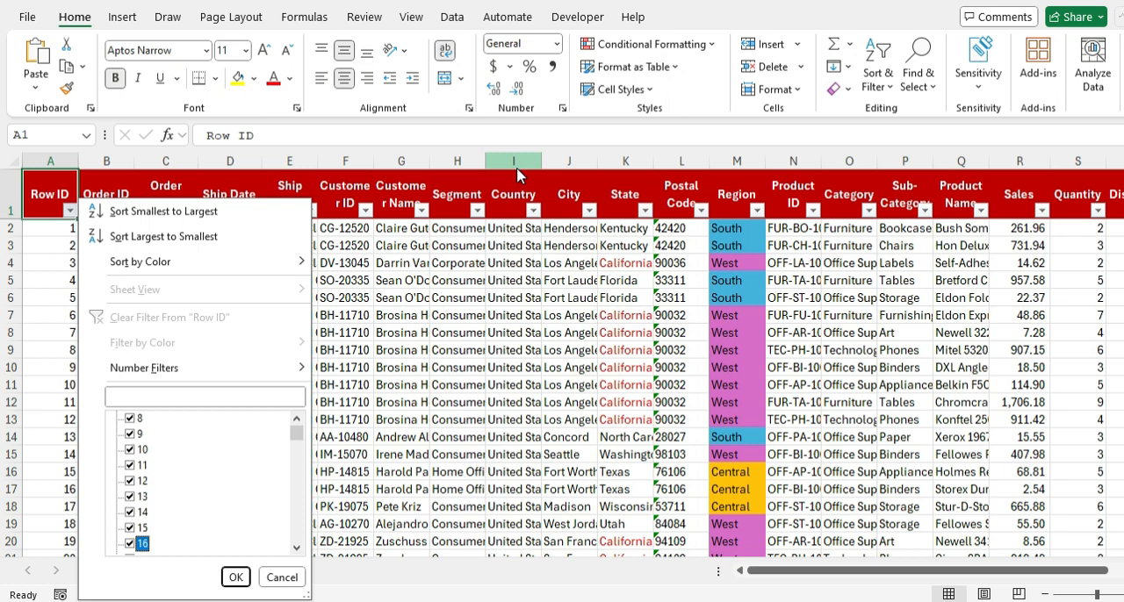
key("Return")
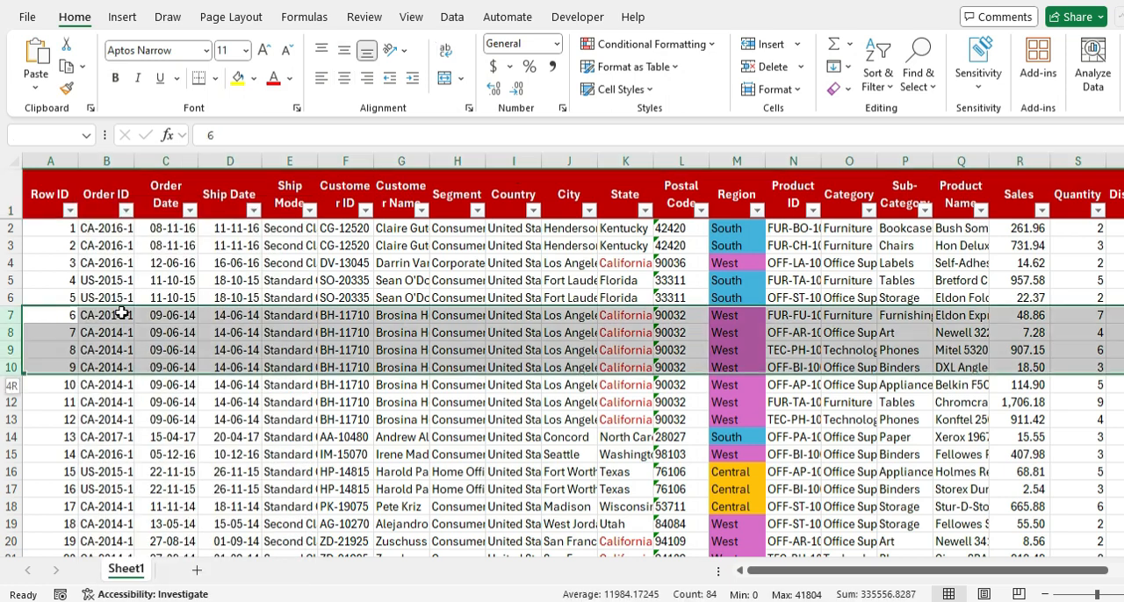
Step: Insert six blank rows at rows 7 to 12, below the record with Row ID 5
key("shift+Down")
key("shift+Down")
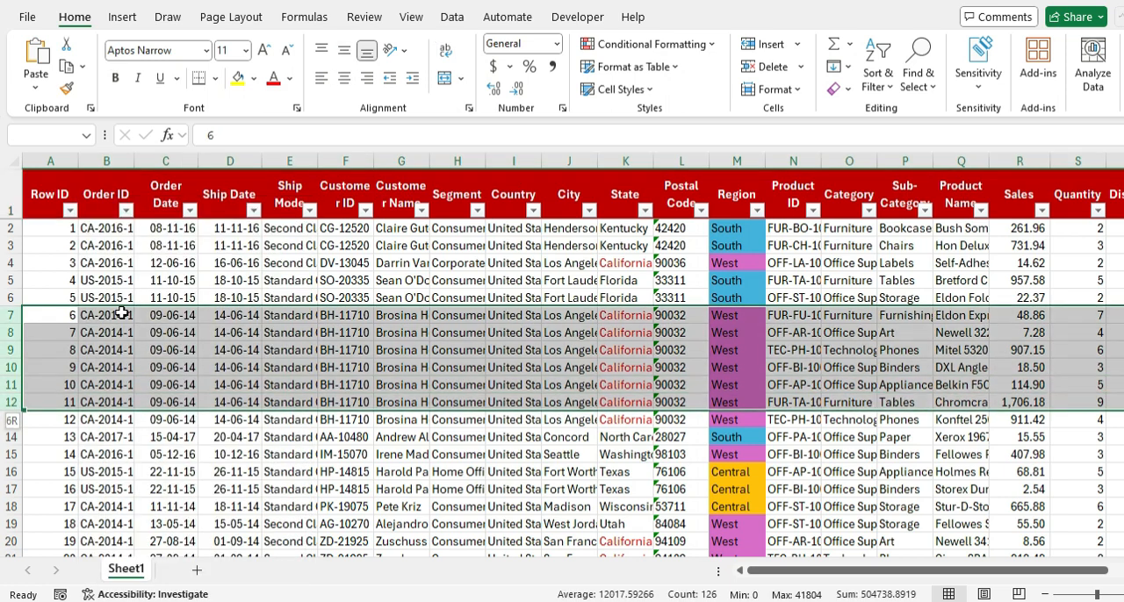
key("ctrl+shift+plus")
Step: Check which Row ID values the filter list offers with blank rows 7 to 12 in the data
key("Up")
key("ctrl+Home")
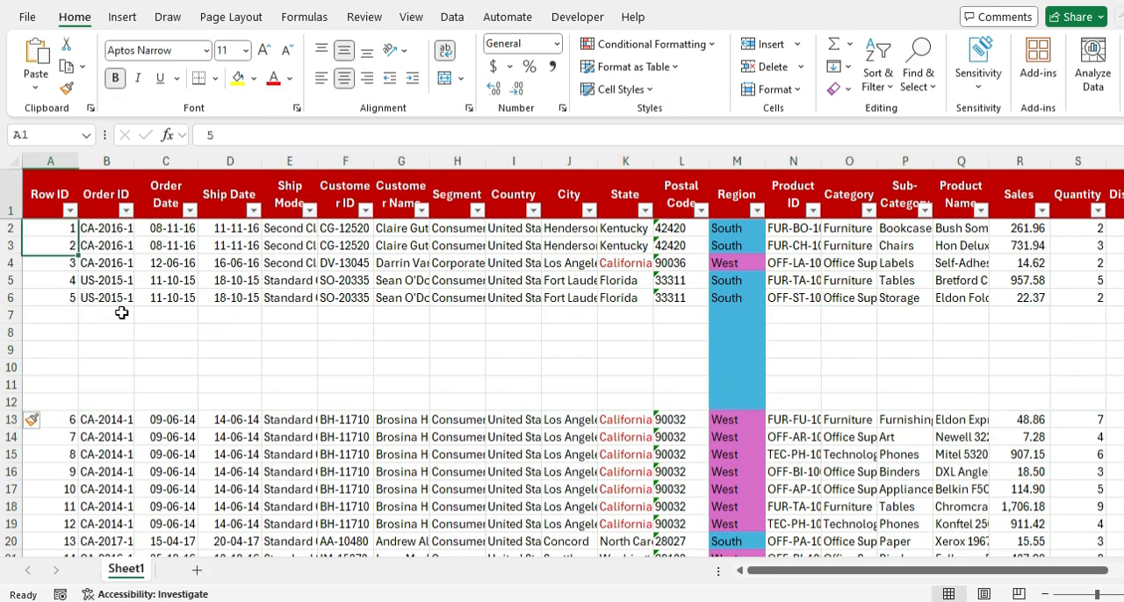
key("alt+Down")
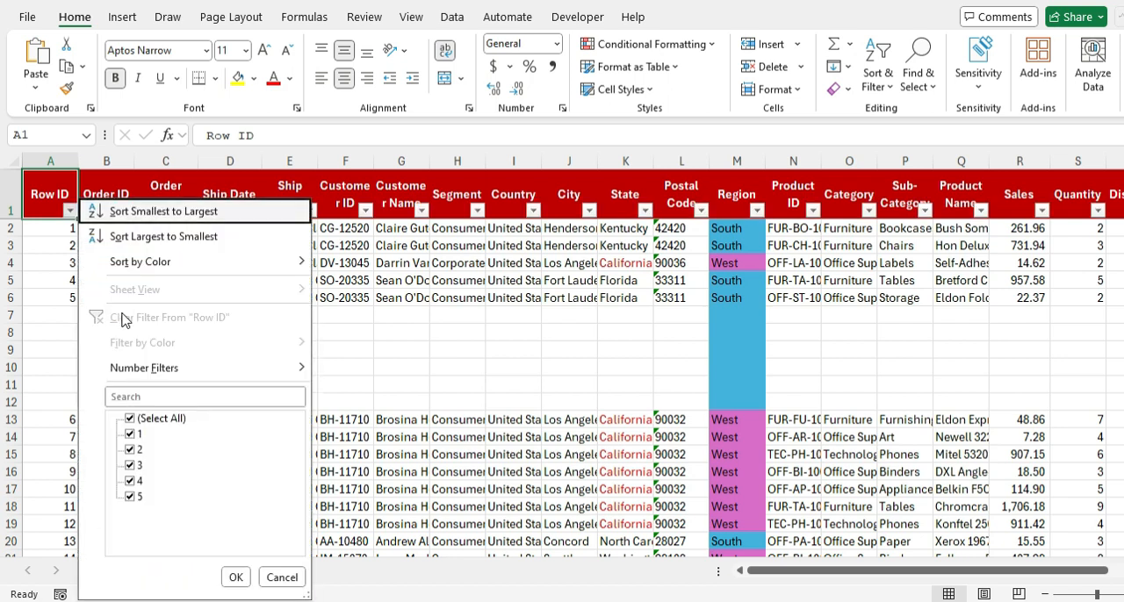
key("Down")
key("Down")
key("Down")
key("Down")
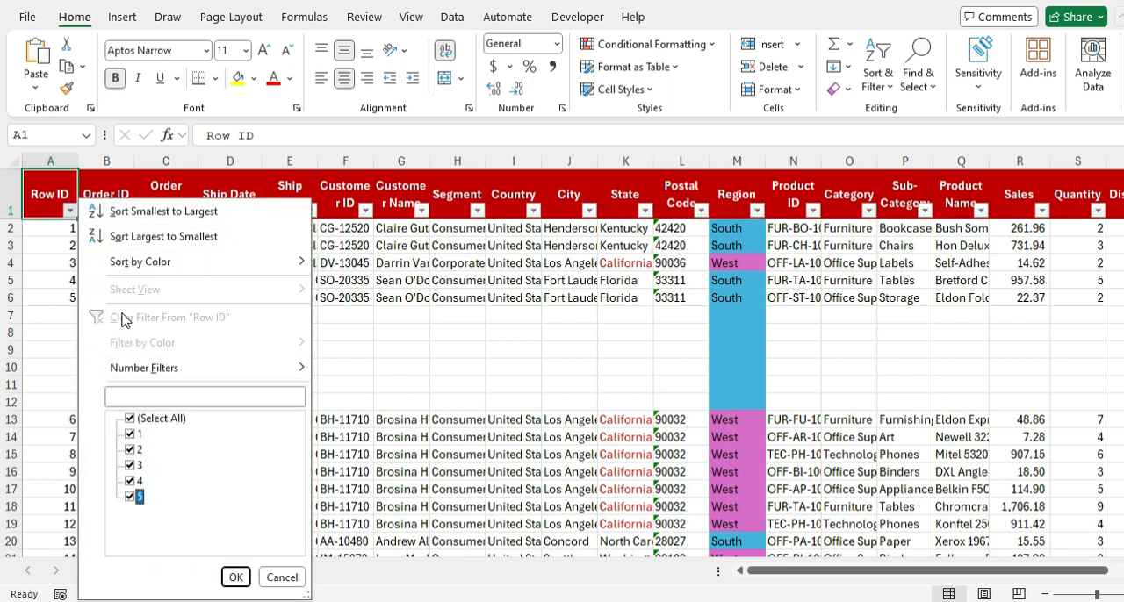
key("Up")
key("Up")
key("Up")
key("Up")
key("Up")
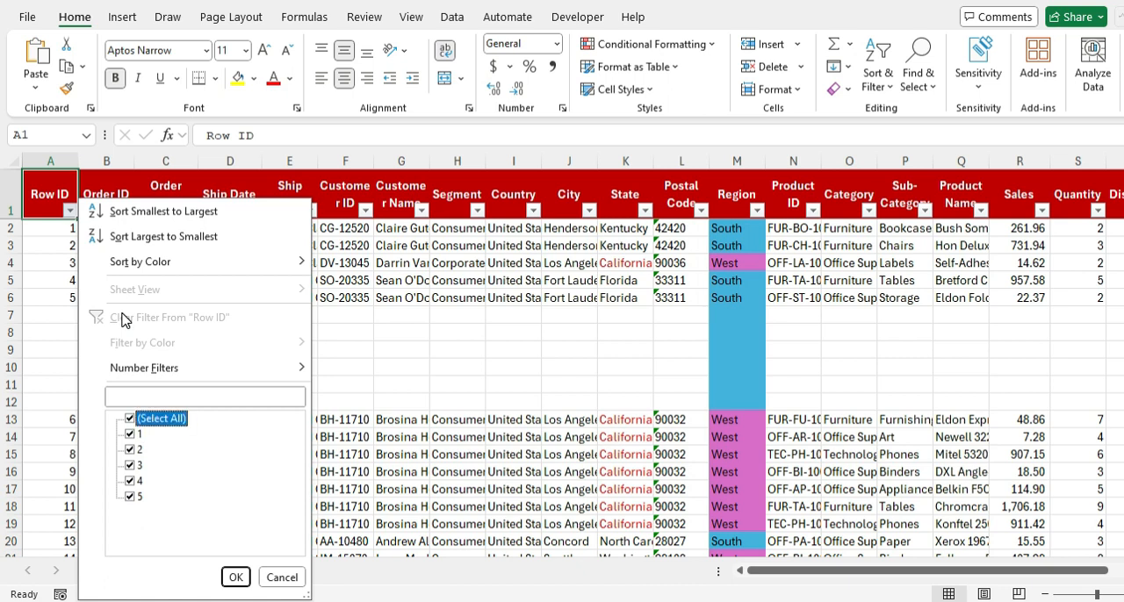
key("Escape")
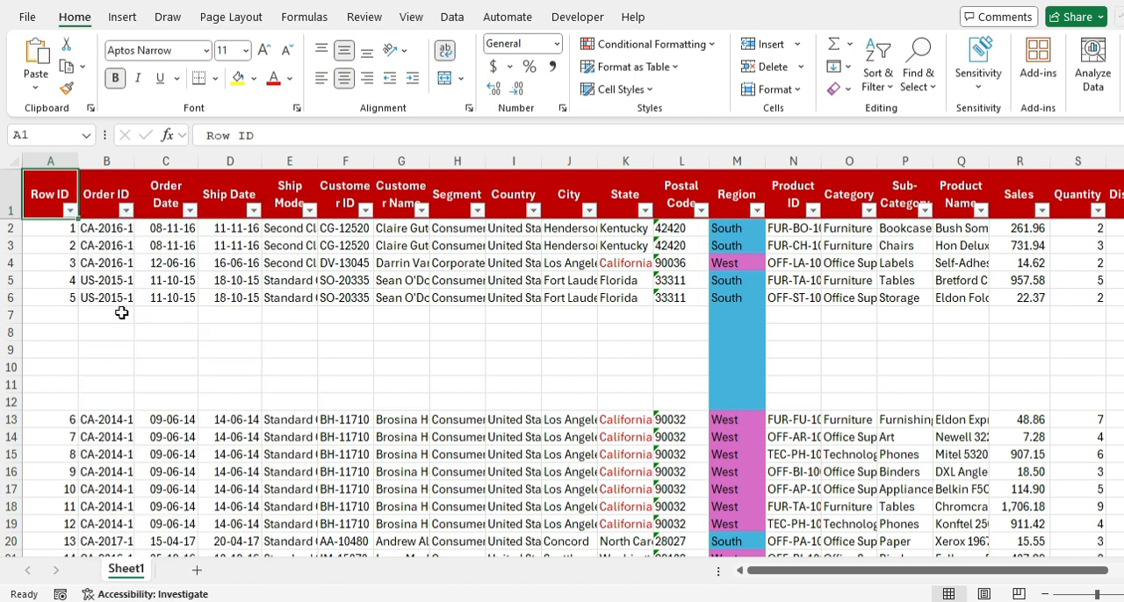
Step: Check where the data blocks start and end around the blank rows in the Row ID column
key("Down")
key("ctrl+Down")
key("ctrl+Down")
key("ctrl+Up")
key("ctrl+Down")
key("ctrl+Up")
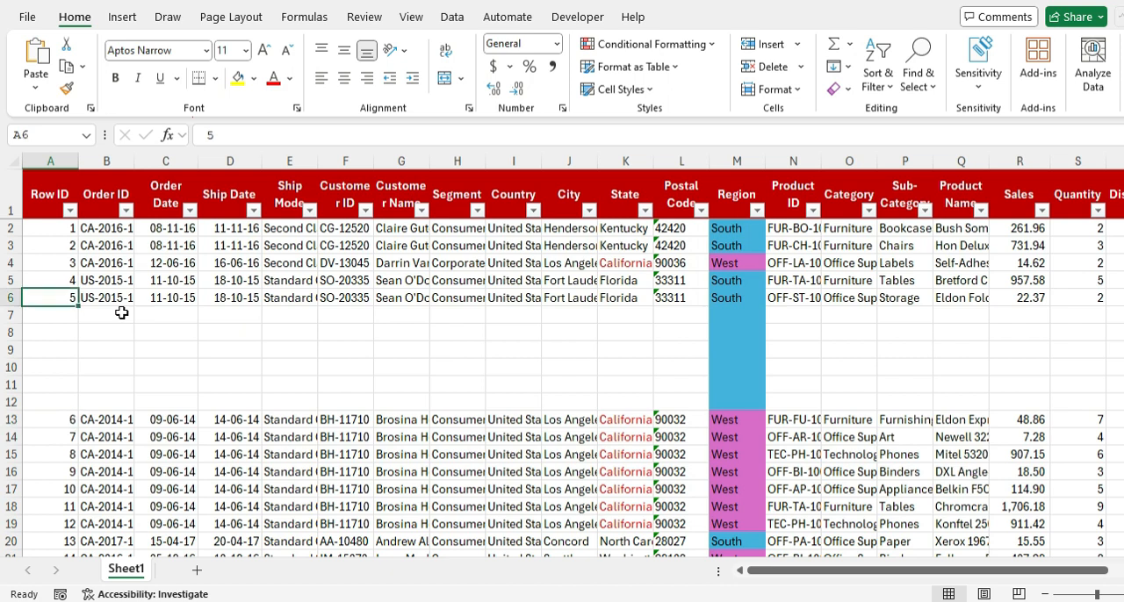
key("Down")
key("shift+Down")
key("shift+Down")
key("shift+Down")
key("shift+Down")
key("shift+Down")
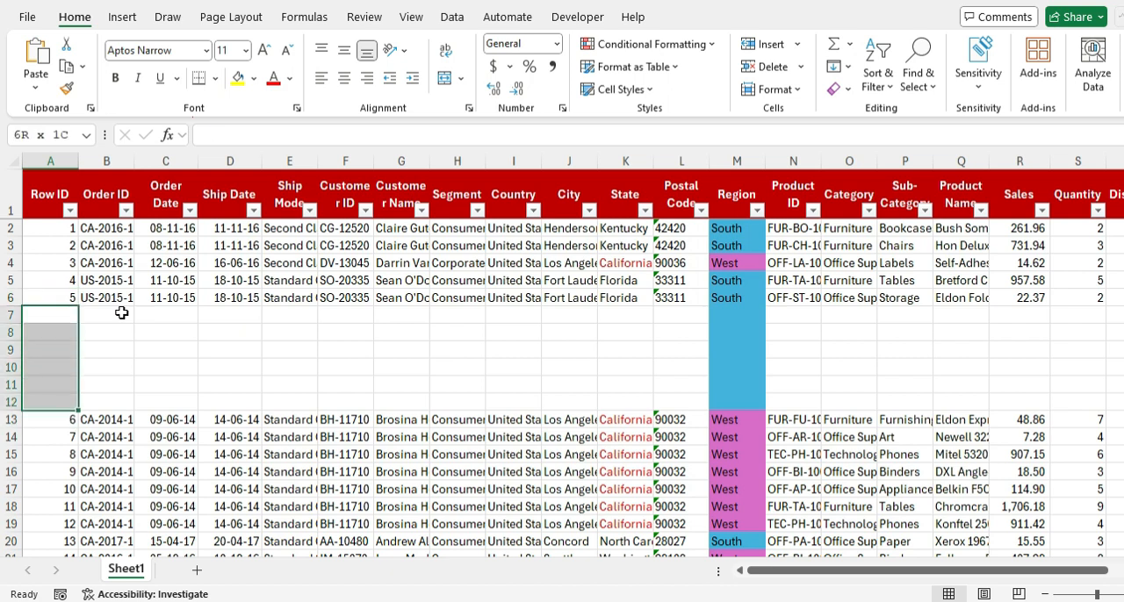
key("ctrl+minus")
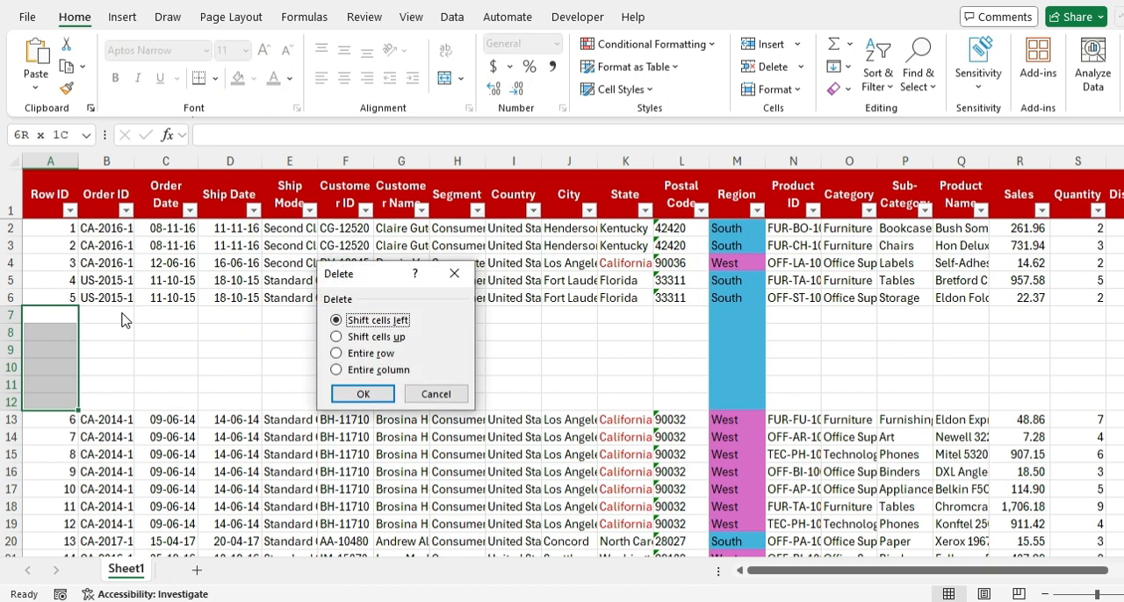
key("Escape")
Step: Remove the filters from the header row and return to the Row ID header cell A1
key("Up")
key("Up")
key("Up")
key("Up")
key("Up")
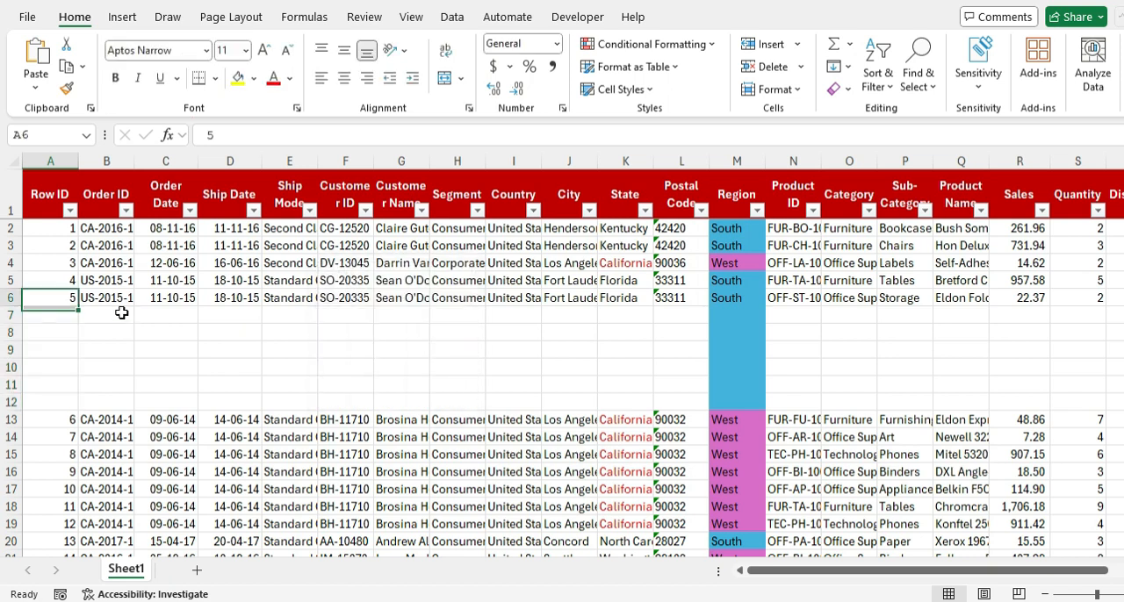
key("ctrl+shift+l")
key("Up")
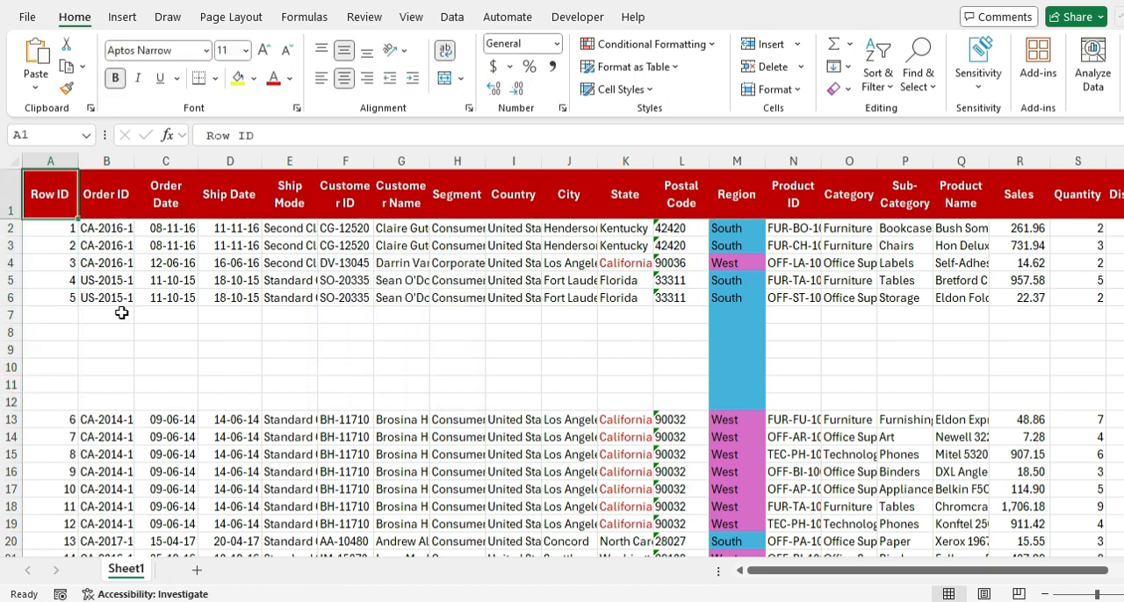
Step: Select the entire sheet and turn on filters so they also cover the data below the blank rows
key("ctrl+a")
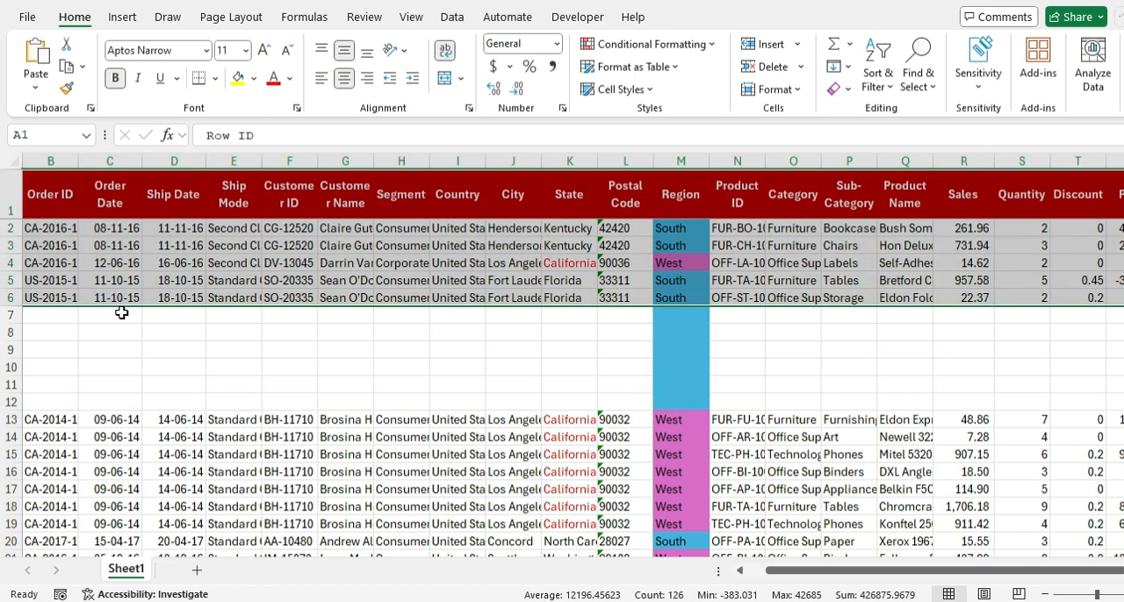
key("ctrl+a")
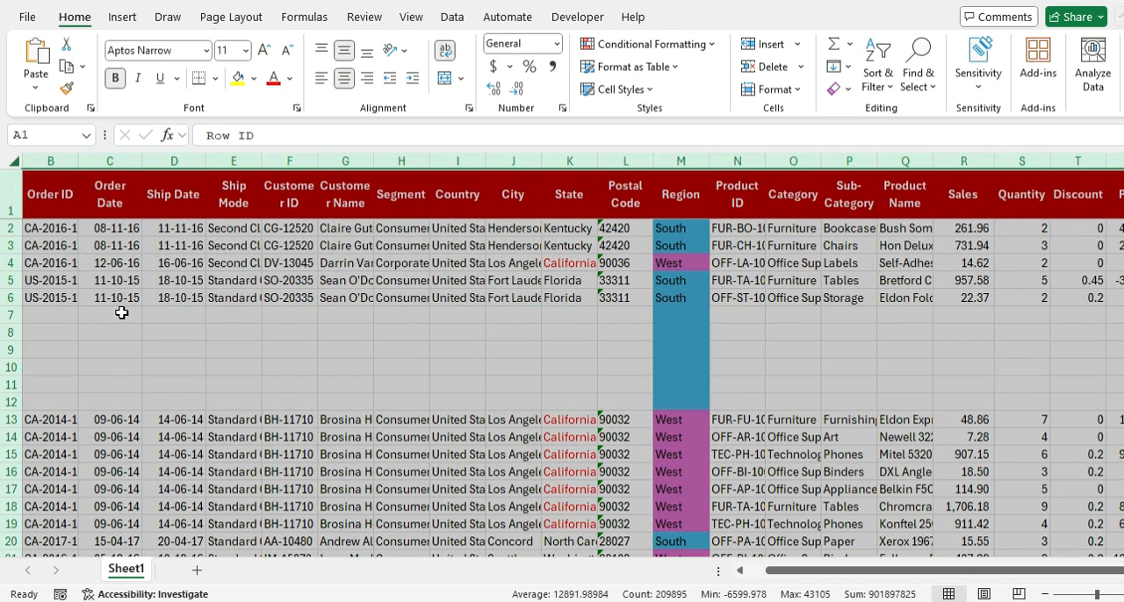
key("ctrl+shift+l")
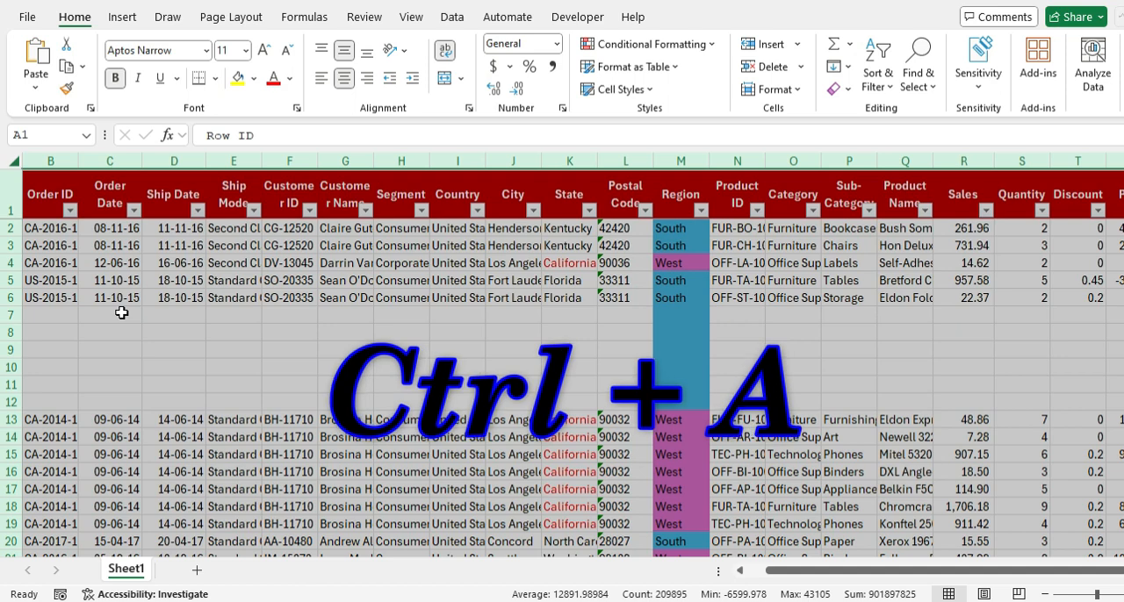
Step: Check whether the Row ID filter list includes the values below the blank rows
key("ctrl+Home")
key("alt+Down")
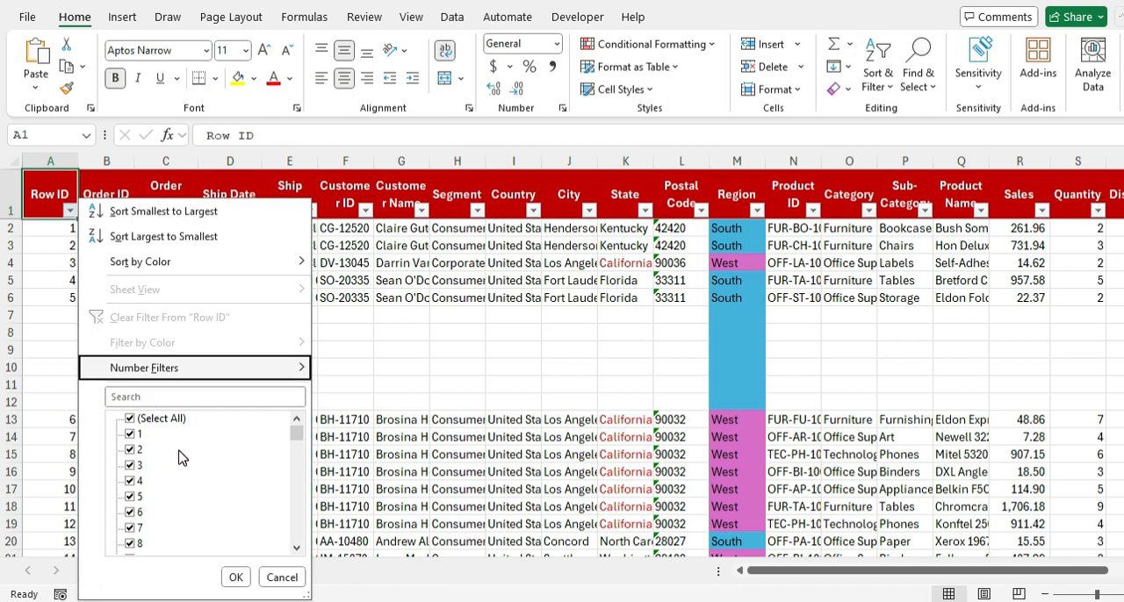
left_click_drag(297, 433, 301, 504)
left_click(339, 199)
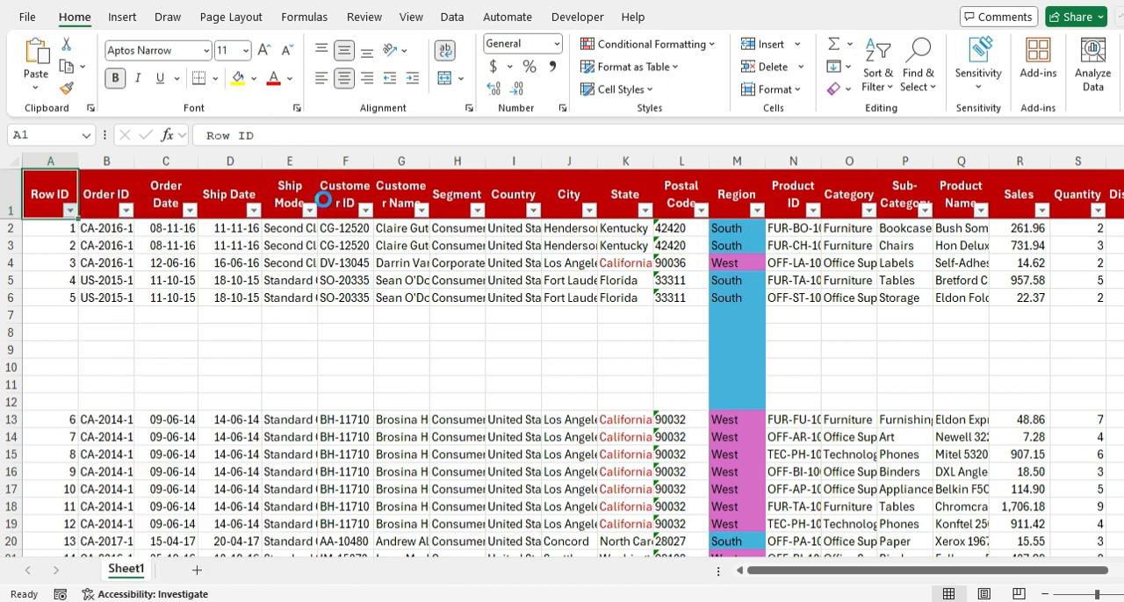
Step: Examine the options and values offered by the Customer ID filter and close the list
key("Right")
key("Right")
key("Right")
key("Right")
key("Right")
key("Right")
key("Right")
key("Right")
key("Left")
key("Left")
key("Left")
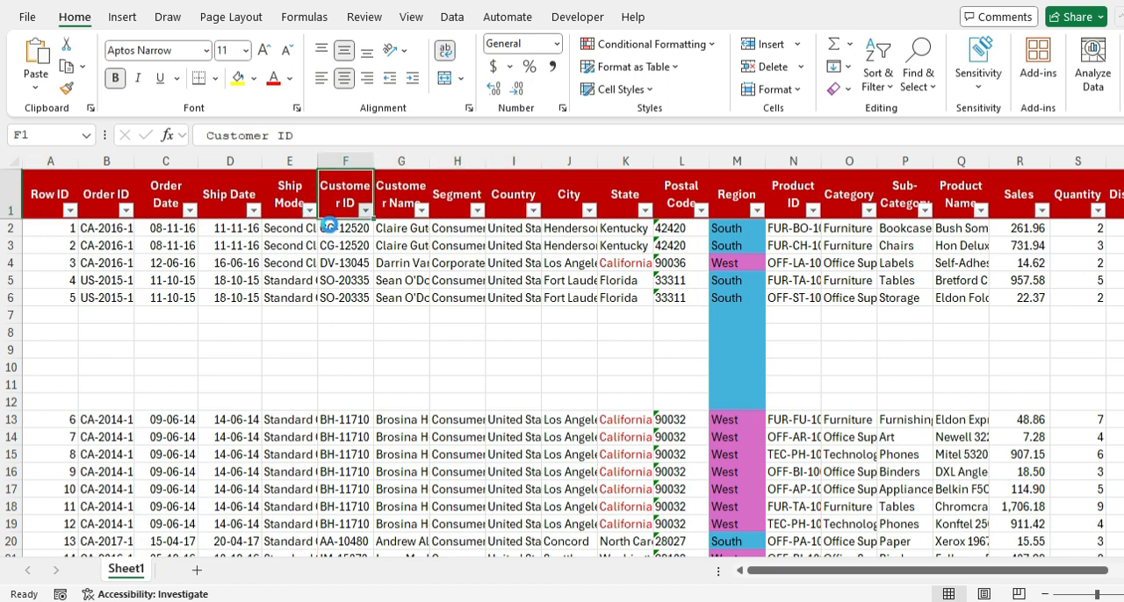
key("alt+Down")
key("Down")
key("Down")
key("Down")
key("Down")
key("Down")
Step: Delete blank rows 7 to 12 as entire rows
key("Down")
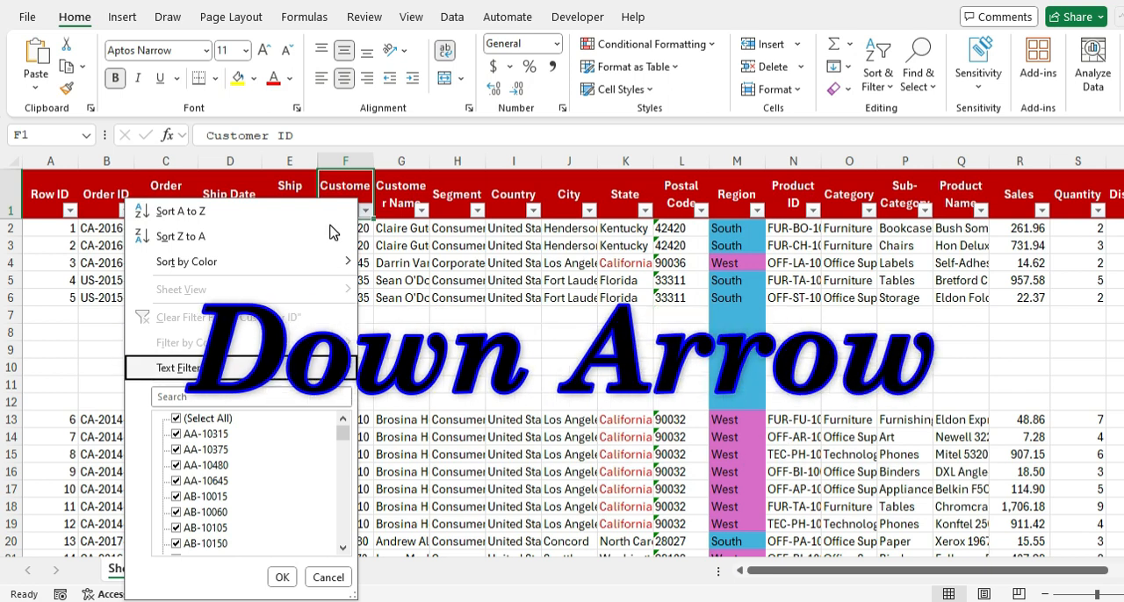
key("Escape")
key("Down")
key("Down")
key("Down")
key("Down")
key("Down")
key("Down")
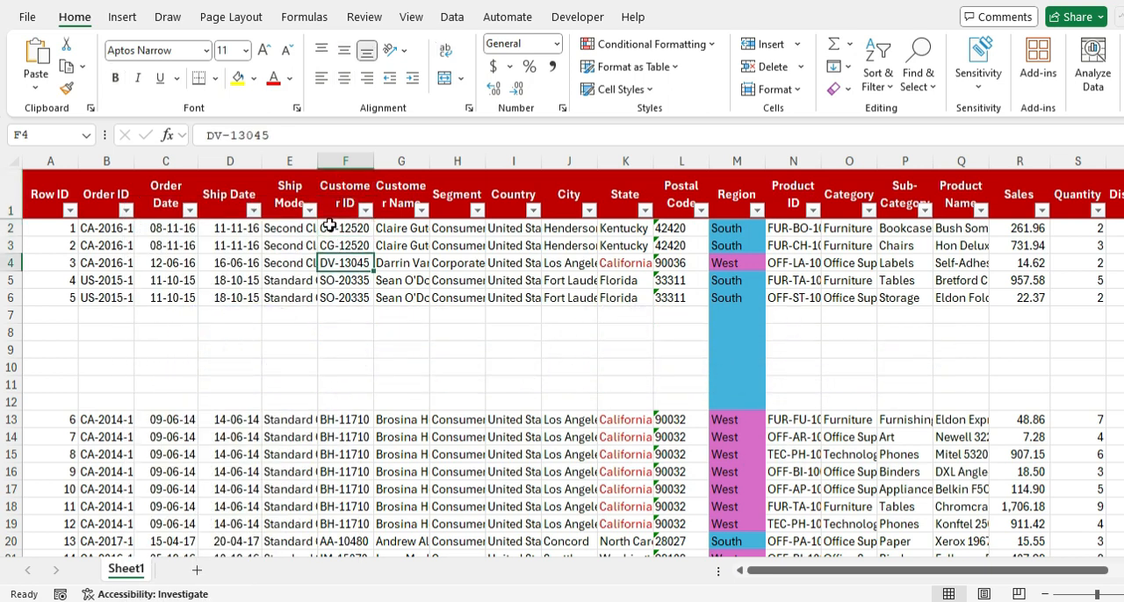
key("shift+Down")
key("shift+Down")
key("shift+Down")
key("shift+Down")
key("shift+Down")
key("ctrl+minus")
key("Down")
key("Down")
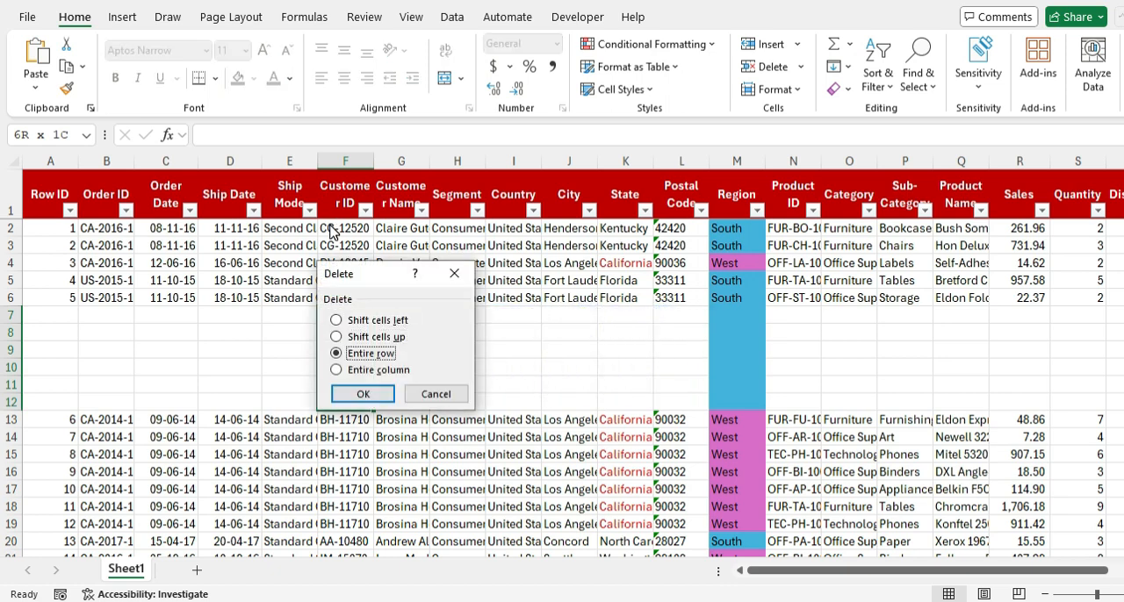
key("Return")
Step: Look through the Customer ID filter list with the blank rows removed
key("ctrl+Up")
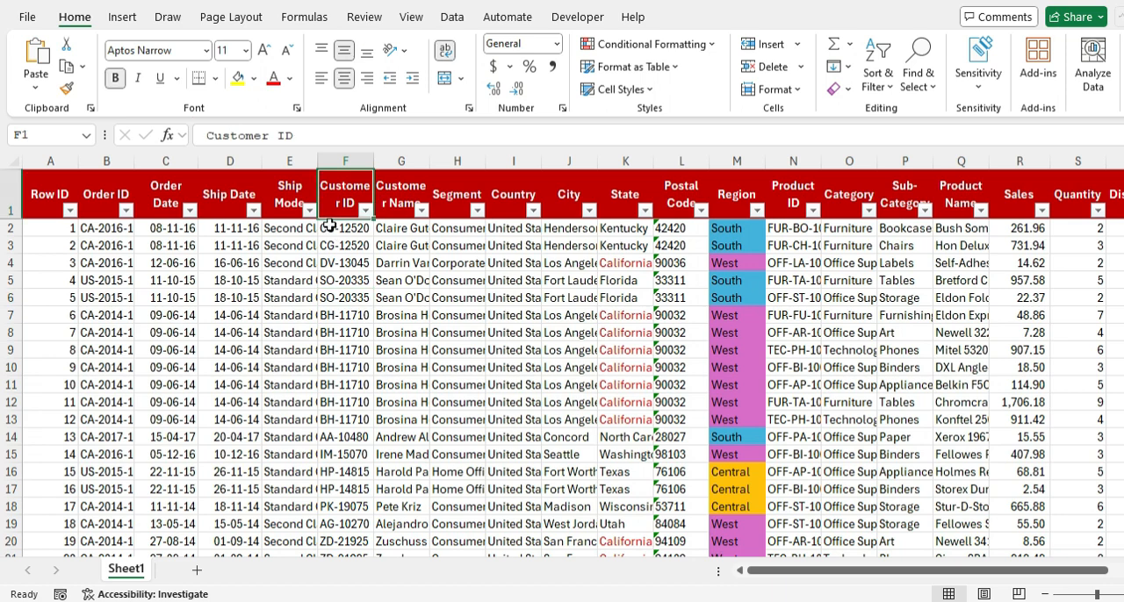
key("alt+Down")
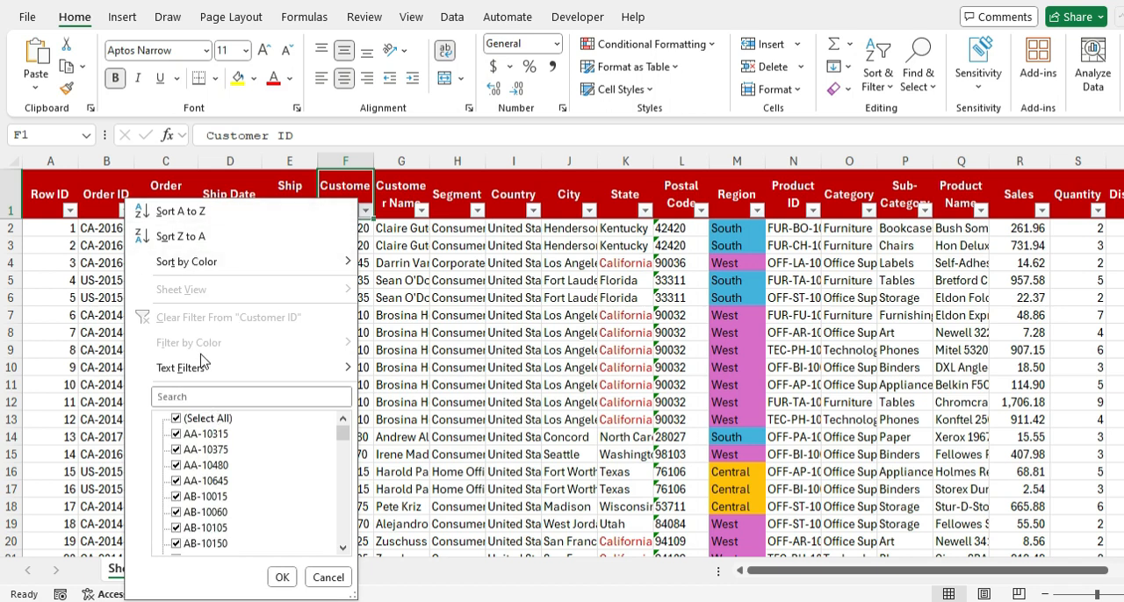
left_click_drag(343, 434, 313, 429)
left_click(508, 305)
Step: Review sample values across the columns, including Row ID, Order ID, Sales, Category, Sub-Category, Order Date, Ship Date and Ship Mode
left_click(143, 187)
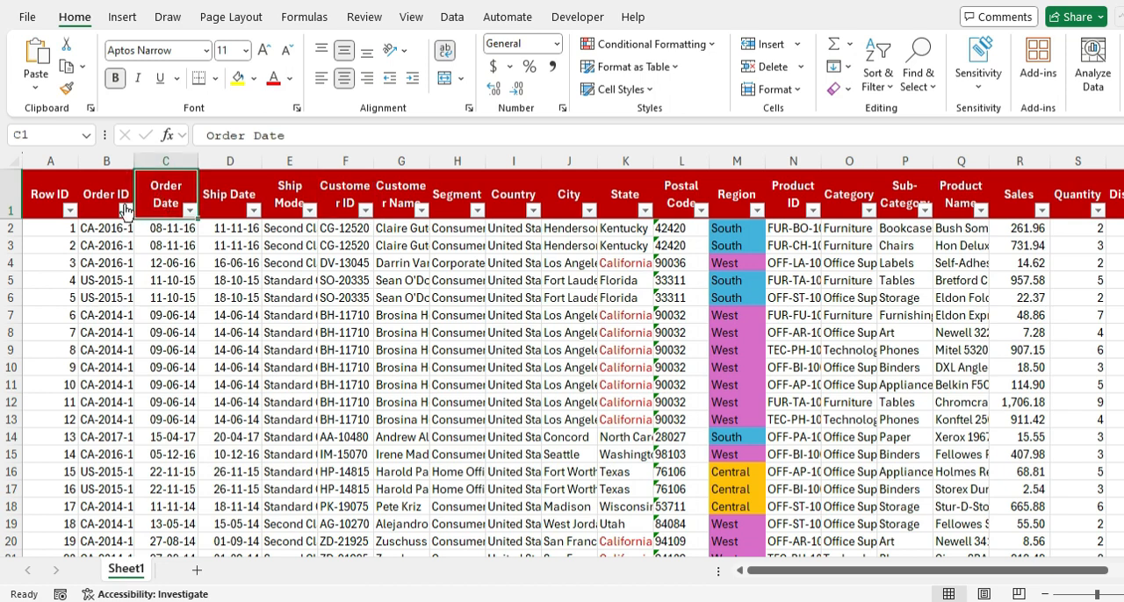
left_click(53, 210)
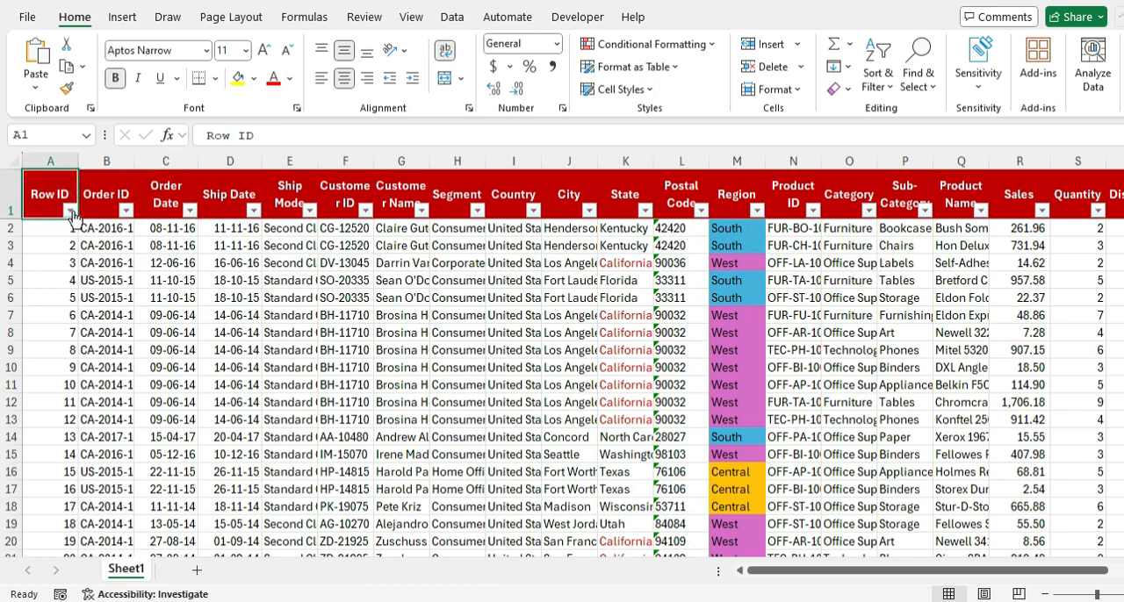
left_click_drag(65, 244, 68, 351)
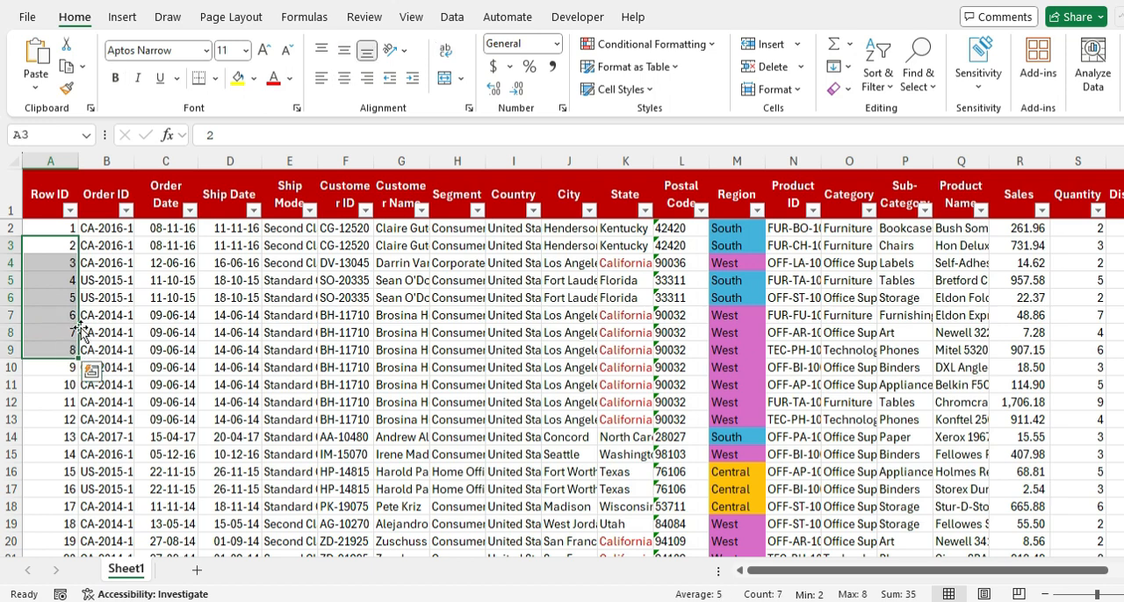
left_click_drag(114, 242, 110, 298)
left_click_drag(1032, 263, 1014, 314)
left_click_drag(894, 263, 843, 297)
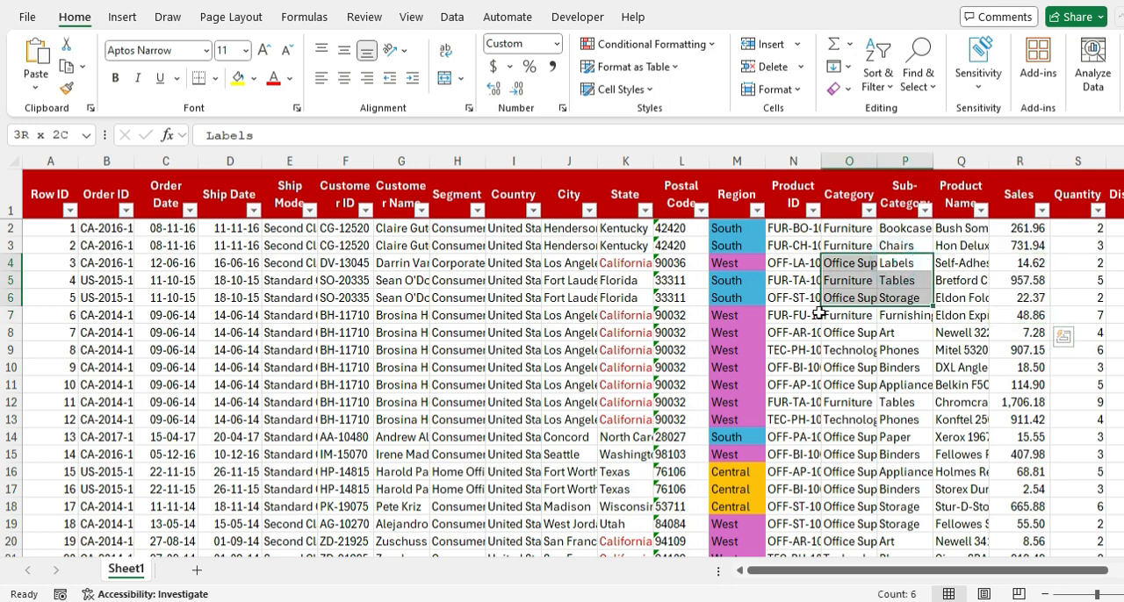
left_click(682, 280)
left_click_drag(230, 230, 232, 349)
left_click_drag(180, 298, 196, 348)
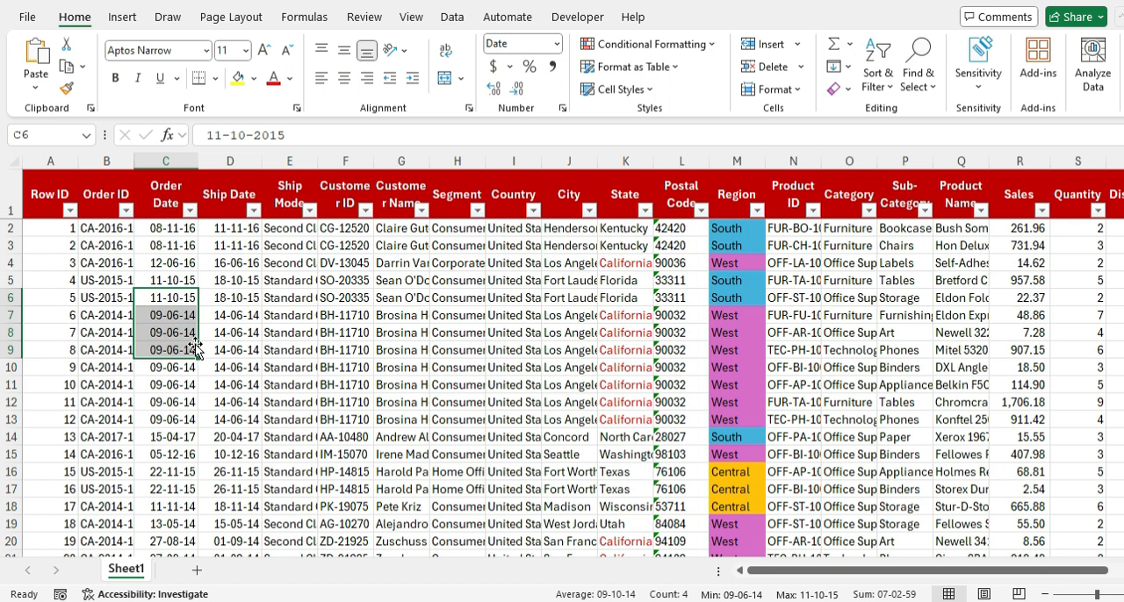
left_click_drag(301, 282, 310, 328)
Step: Examine the filter lists of the Row ID, Order ID and Order Date columns one after another, closing each without filtering
left_click(71, 211)
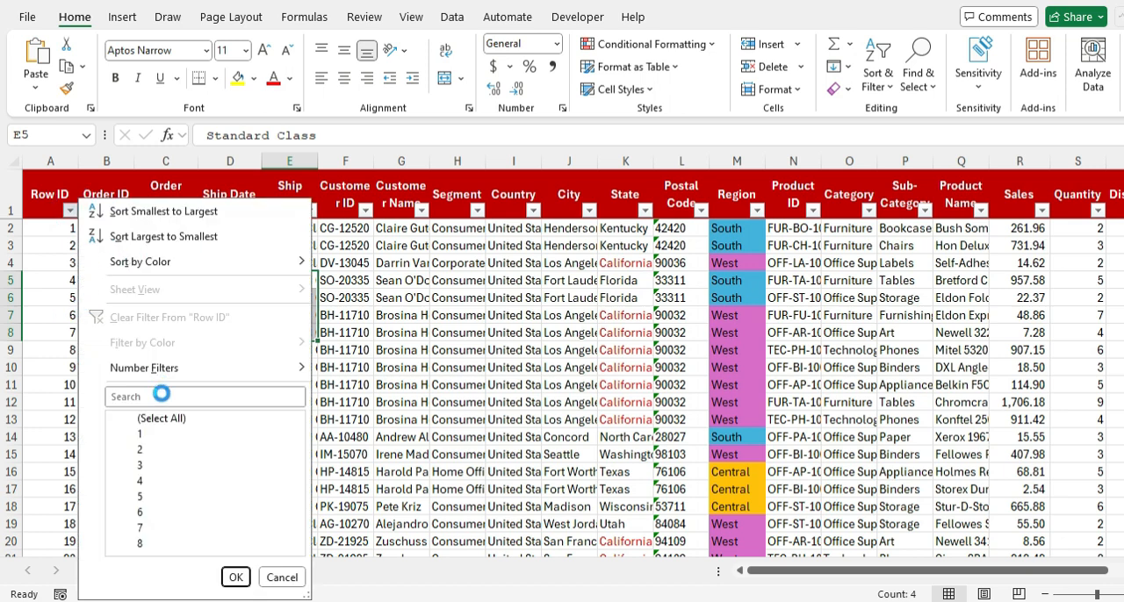
left_click(115, 193)
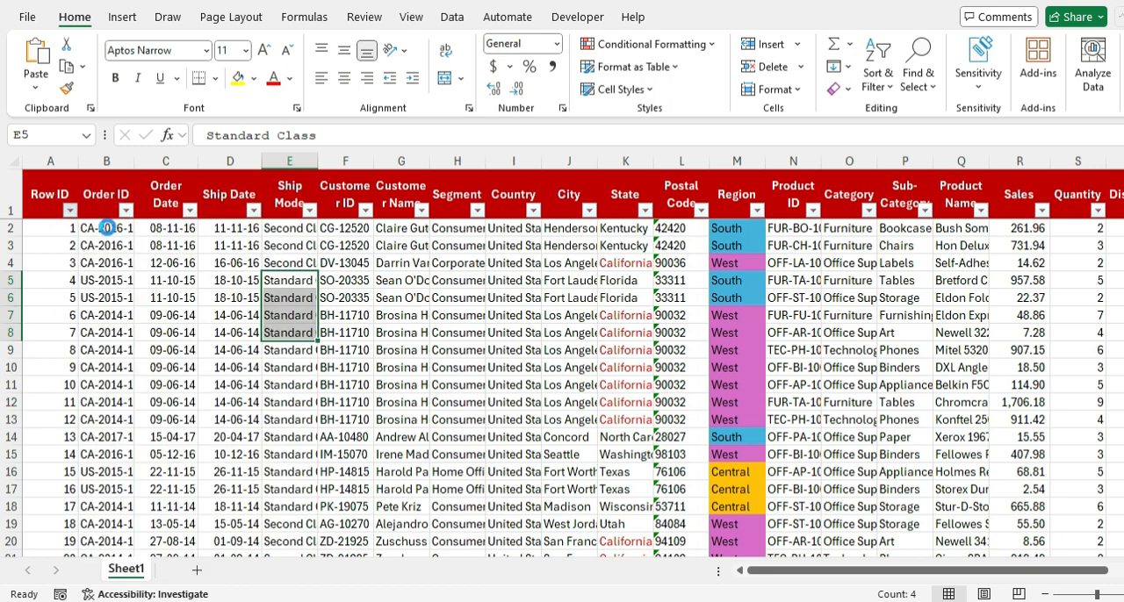
left_click(128, 212)
left_click(103, 204)
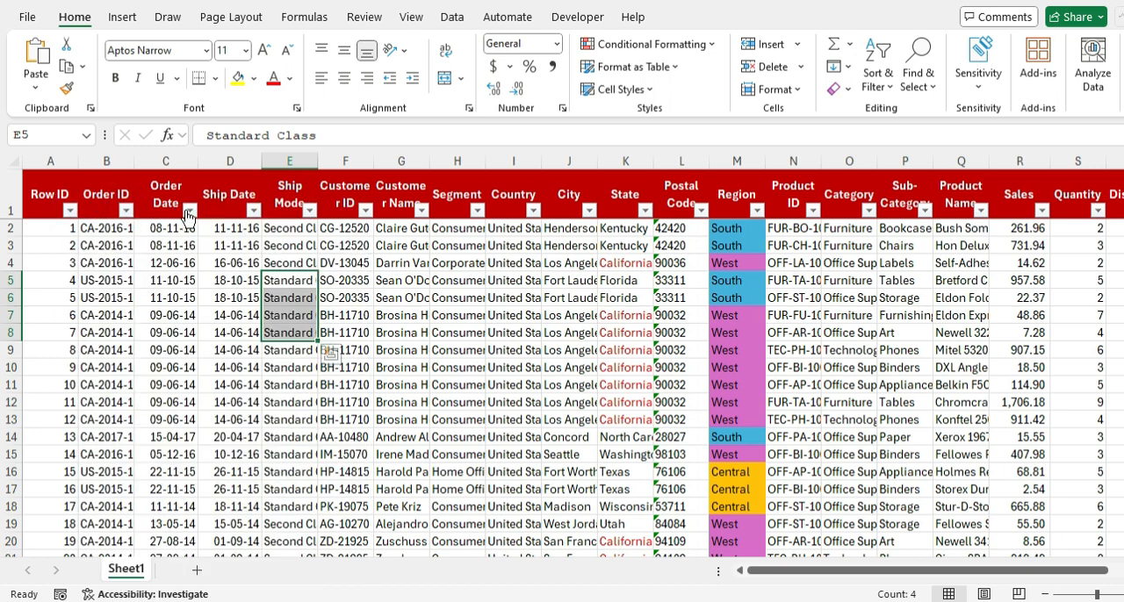
left_click(189, 211)
left_click(239, 450)
left_click(253, 451)
left_click(81, 361)
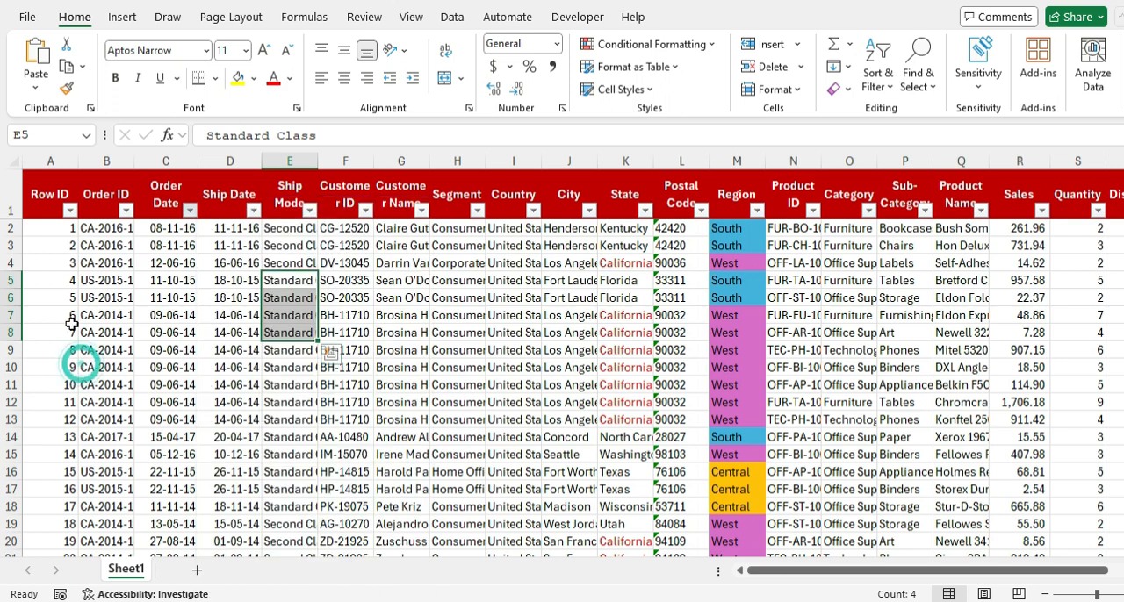
Step: Go to the Row ID header, step through the options in its filter list and close it without filtering
left_click(65, 194)
key("alt+Down")
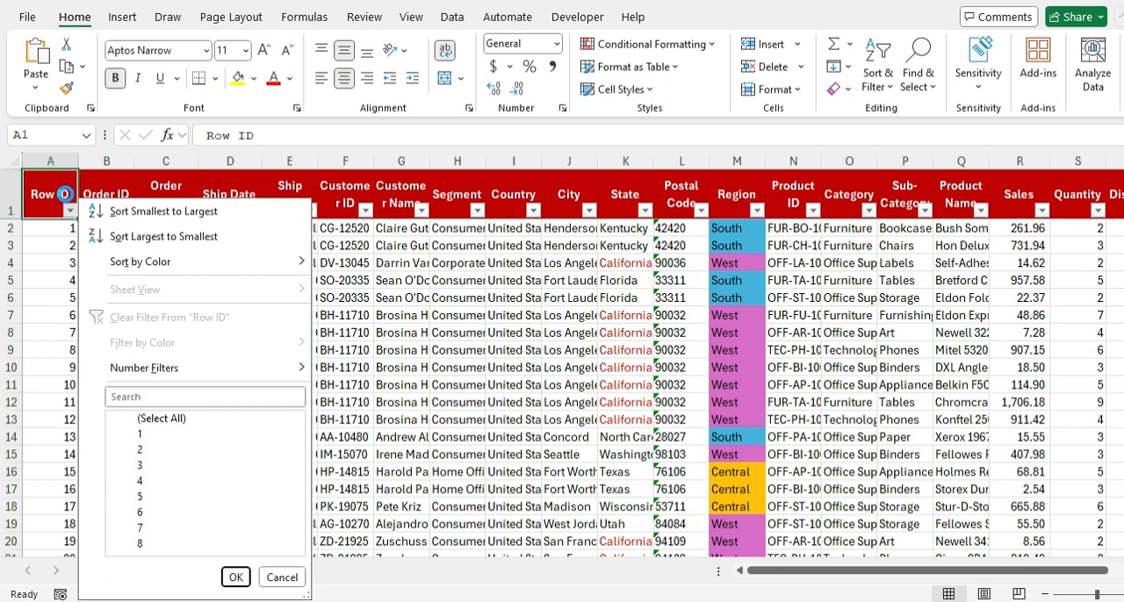
key("Down")
key("Down")
key("Down")
key("Down")
key("Down")
key("Down")
key("Down")
key("Down")
key("Down")
key("Down")
key("Down")
key("Down")
key("Down")
key("Down")
key("Down")
key("Escape")
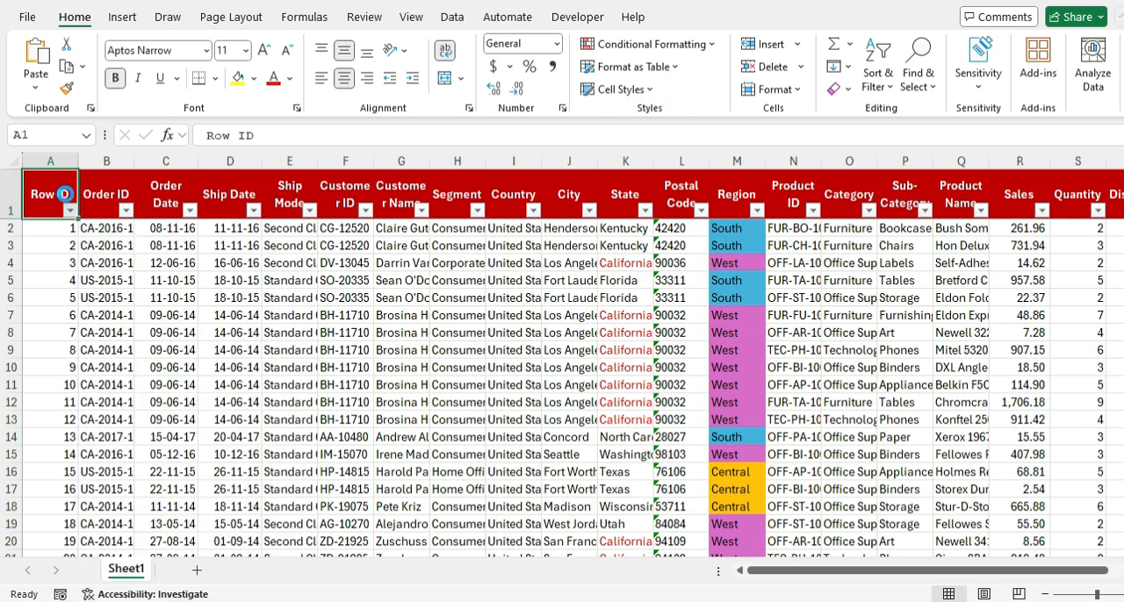
Step: Look through the options in the Order ID header's filter list and close it without filtering
key("Right")
key("alt+Down")
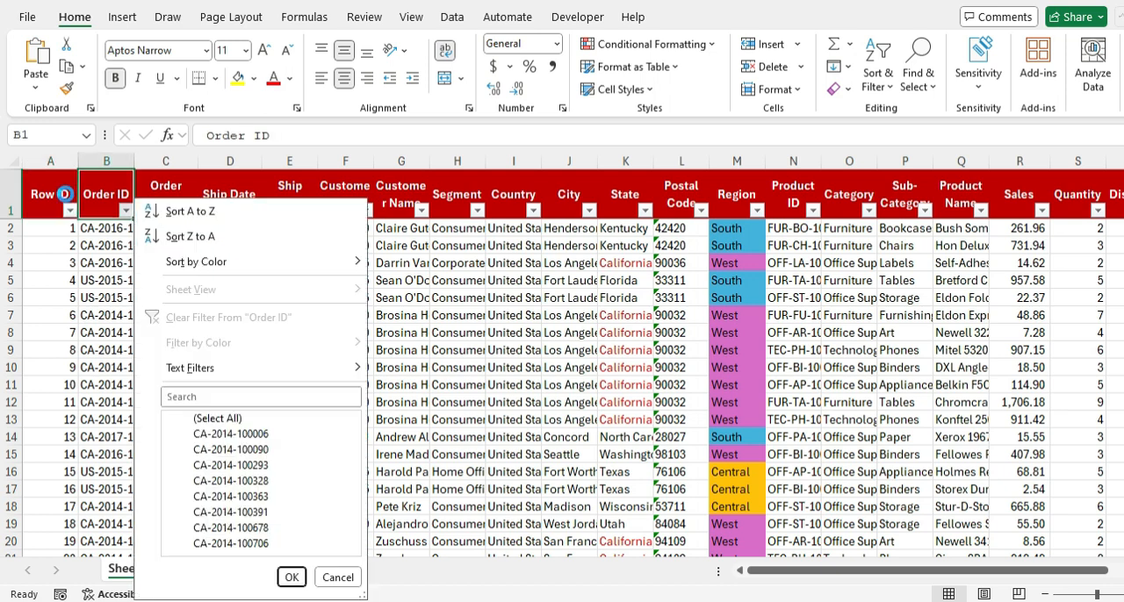
key("Tab")
key("Down")
key("Down")
key("Down")
key("Down")
key("Down")
key("Down")
key("Down")
key("Escape")
Step: Open the Order Date filter list and look through the search scope choices: All, Year, Month and Date
key("Right")
key("alt")
key("Down")
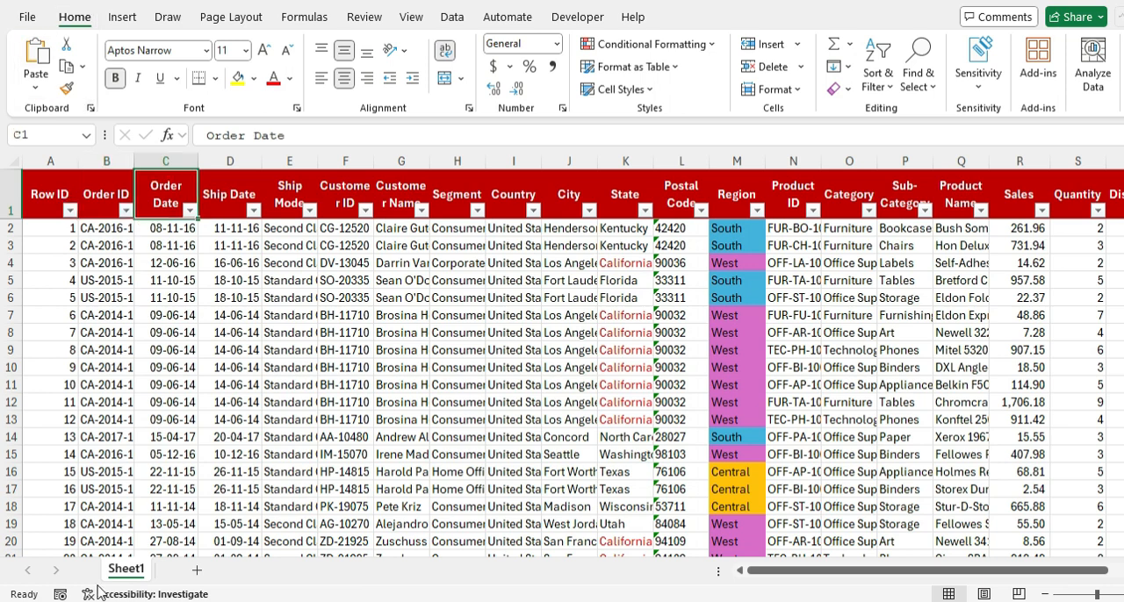
left_click(189, 210)
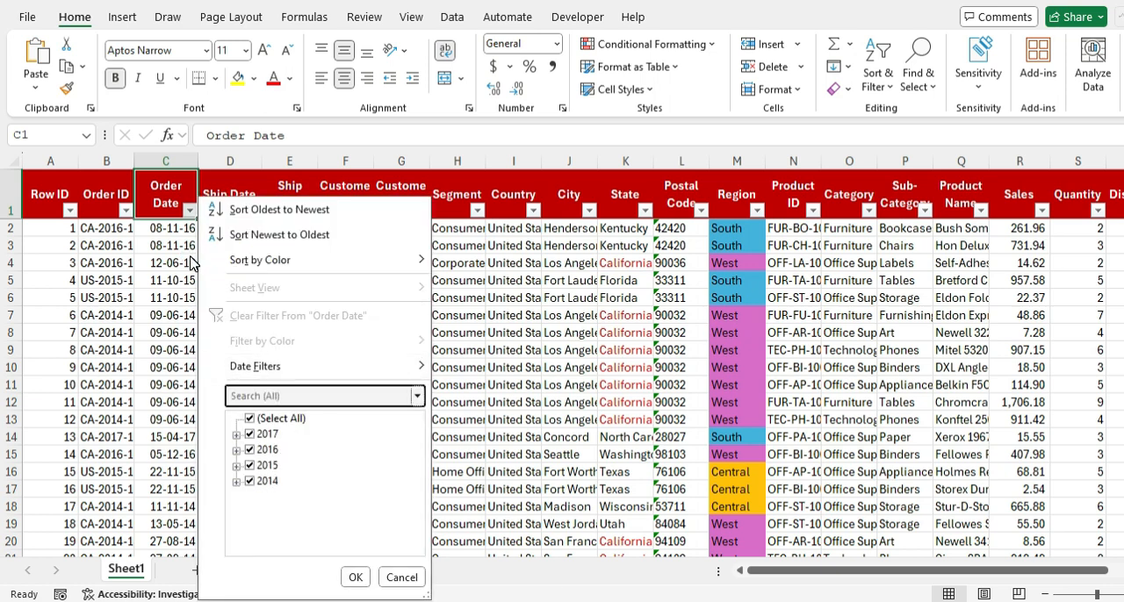
key("Down")
key("Down")
key("Down")
key("Down")
key("Down")
key("Down")
key("Down")
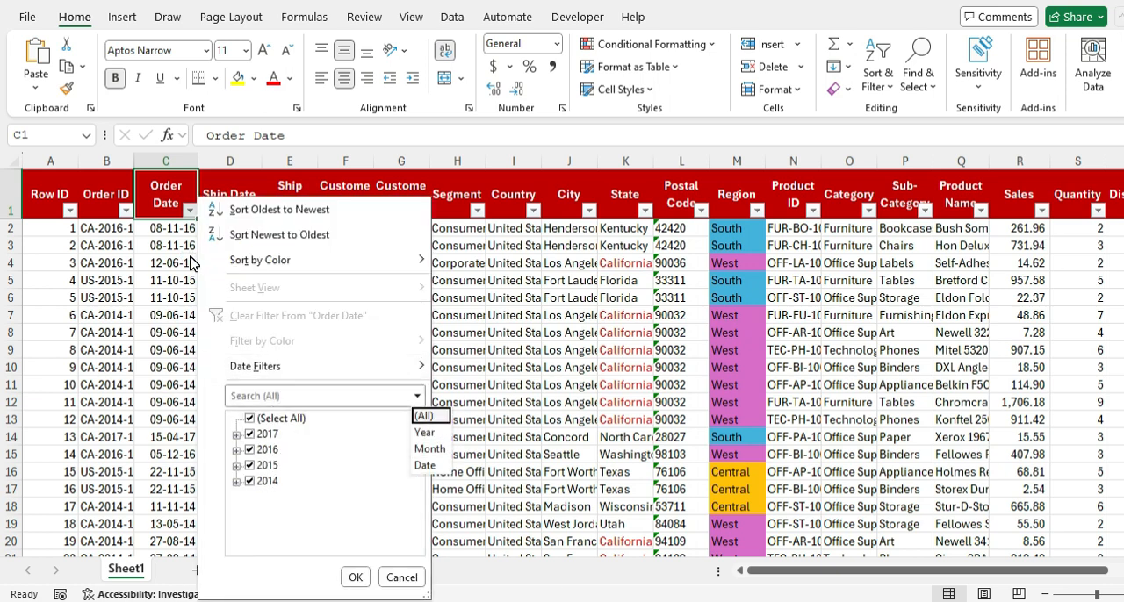
key("Down")
key("Down")
key("Return")
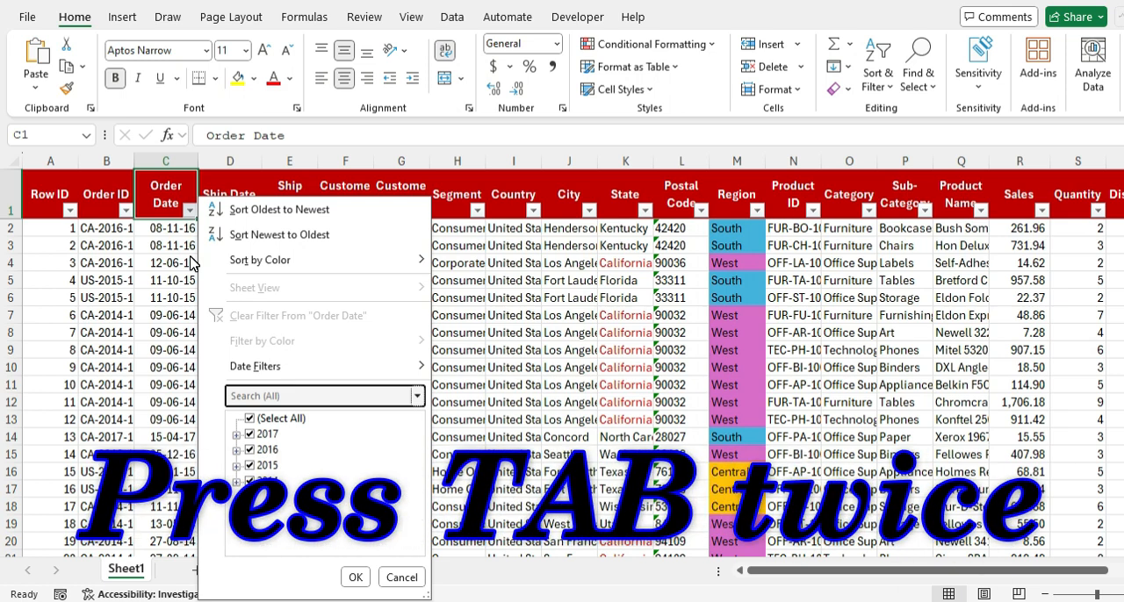
Step: Try clearing and reselecting years in the Order Date filter's checklist, including 2014, and close it without applying
key("Tab")
key("Tab")
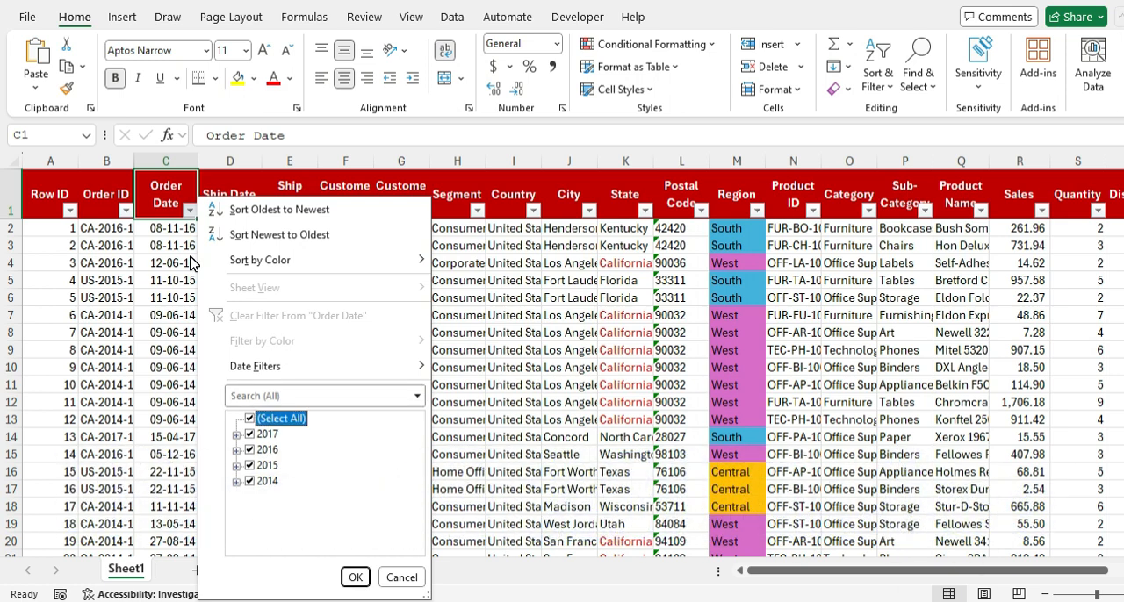
key("Down")
key("Down")
key("Down")
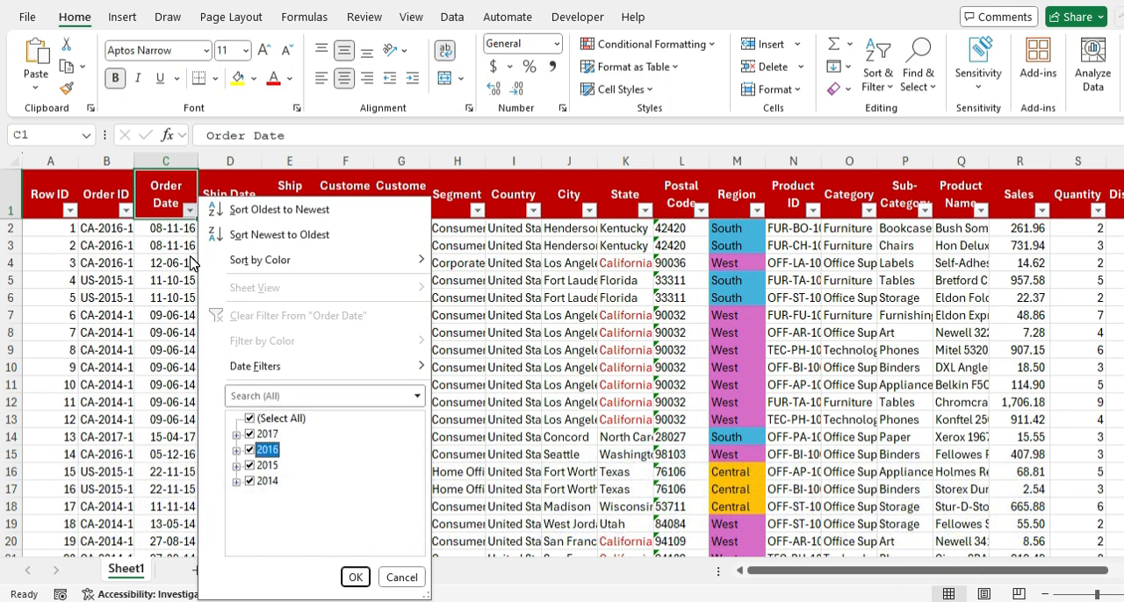
key("Up")
key("Up")
key("Down")
key("space")
key("Down")
key("space")
key("Down")
key("space")
key("Up")
key("space")
key("Up")
key("space")
key("Up")
key("space")
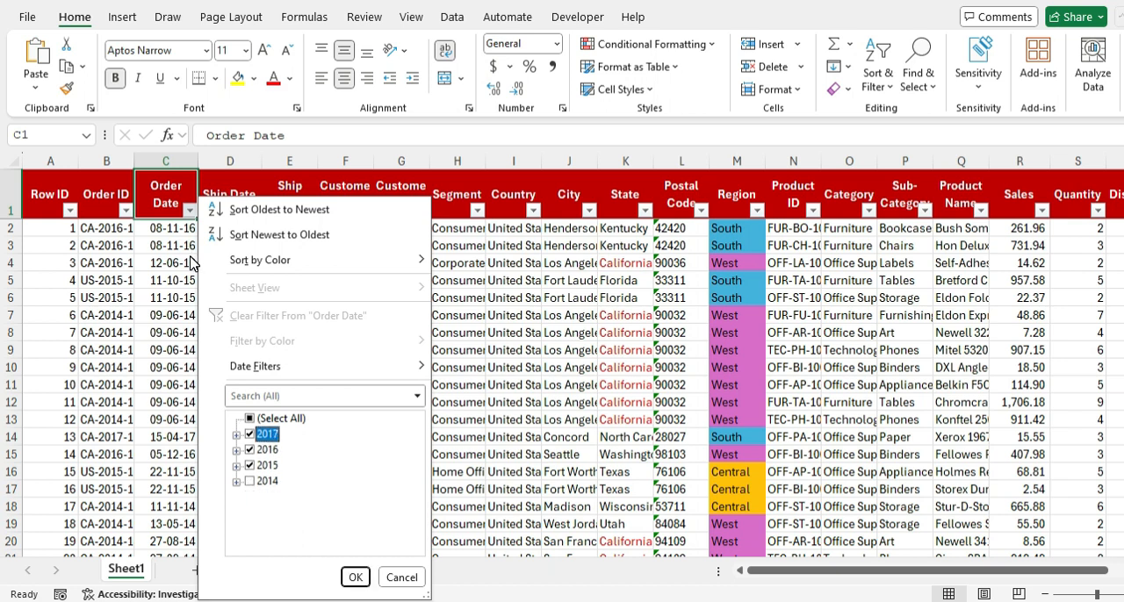
key("Escape")
Step: Step through the Order Date filter options once more and close the list
key("alt+Down")
key("Down")
key("Down")
key("Down")
key("Down")
key("Down")
key("Down")
key("Down")
key("Down")
key("Escape")
Step: Filter the Postal Code column to the values found by searching its filter list for 90
key("Right")
key("Right")
key("Right")
key("Right")
key("Right")
key("Right")
key("Right")
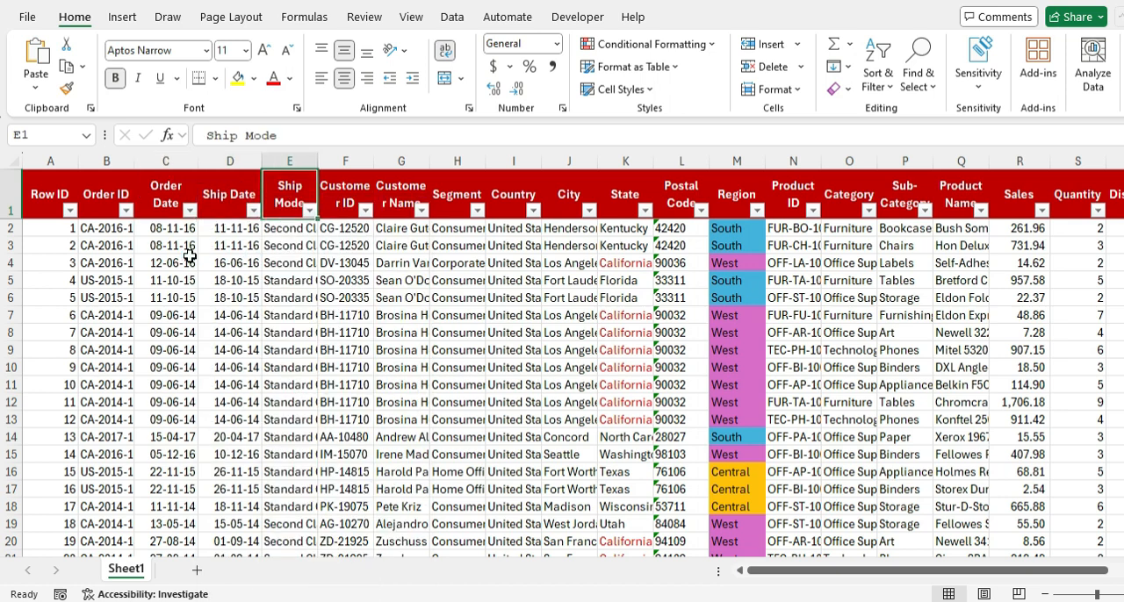
key("Right")
key("Right")
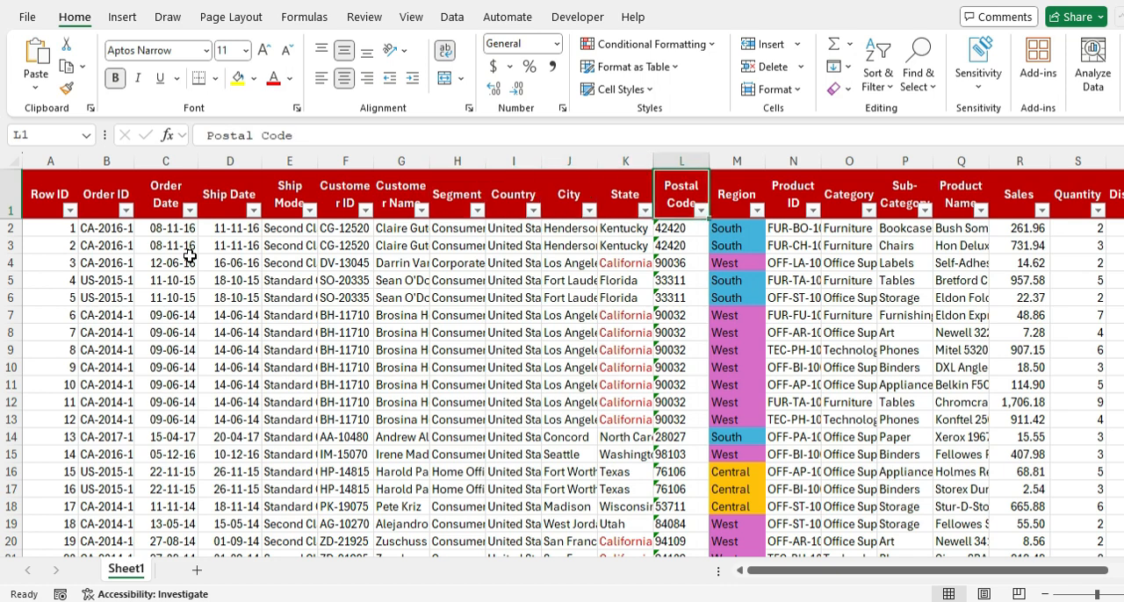
key("alt+Down")
key("Down")
key("Down")
key("Down")
key("Down")
key("Down")
key("Down")
key("Down")
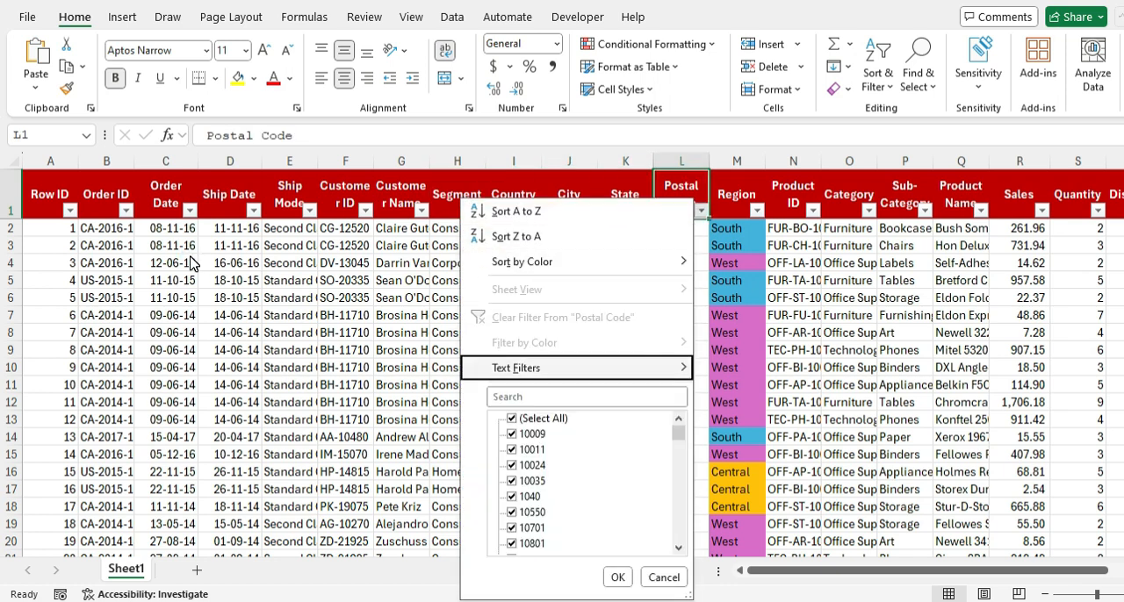
key("Down")
type("9")
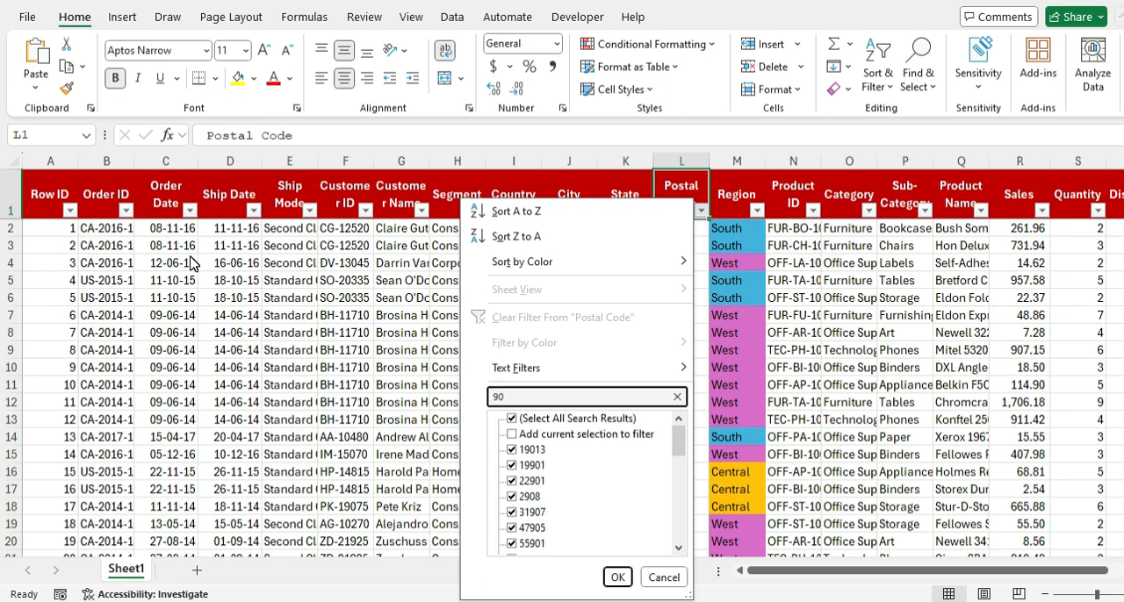
key("Return")
Step: Check the postal codes in the filtered rows for where the digits 90 occur, and return to the Postal Code header
key("Down")
key("Down")
key("Down")
key("Down")
key("Down")
key("Down")
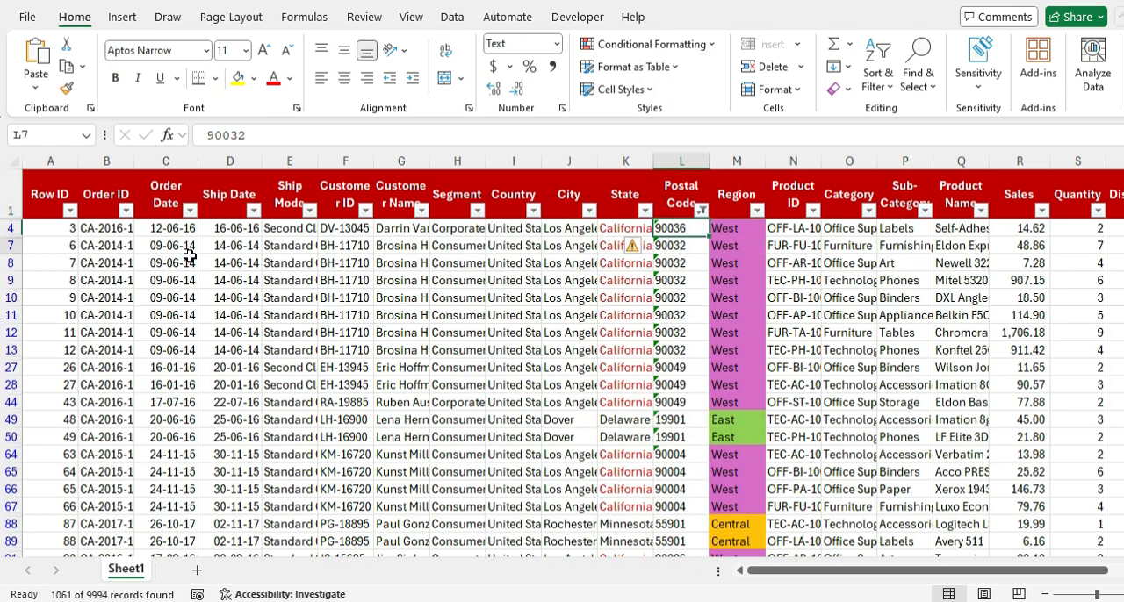
key("Down")
key("Down")
key("Down")
key("Down")
key("Down")
key("Down")
key("Down")
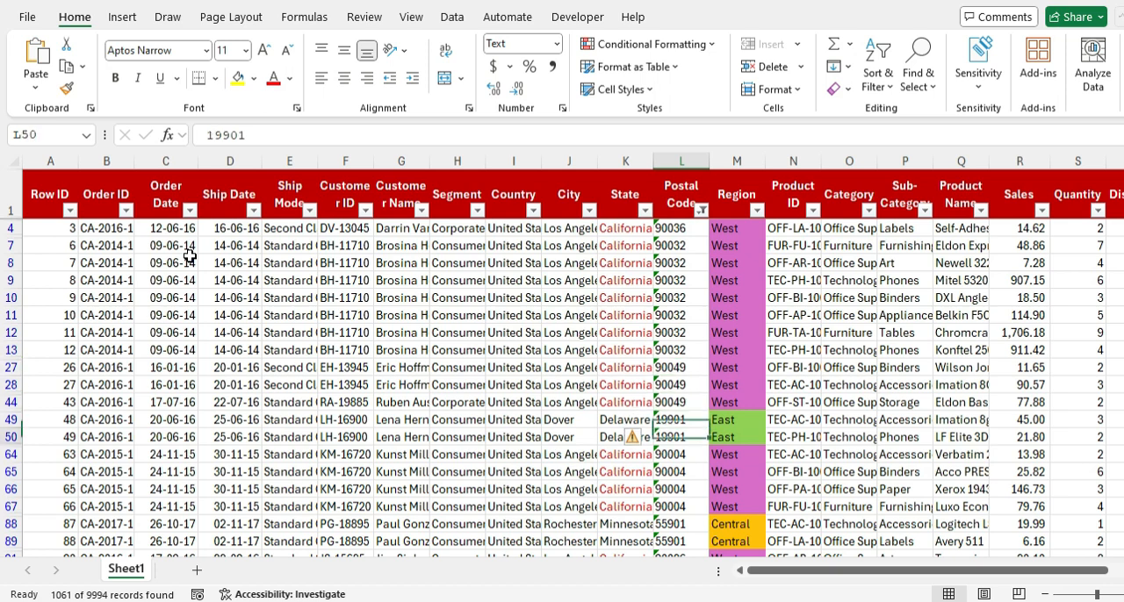
key("Down")
key("Down")
key("Down")
key("Down")
key("Down")
key("Down")
key("ctrl+Up")
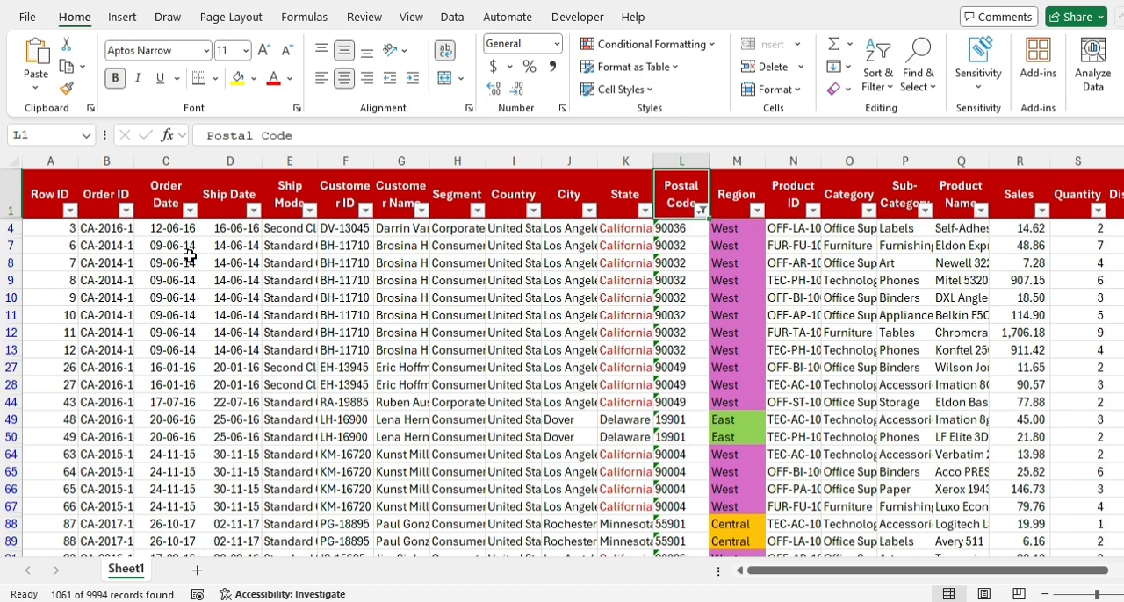
key("Down")
key("Down")
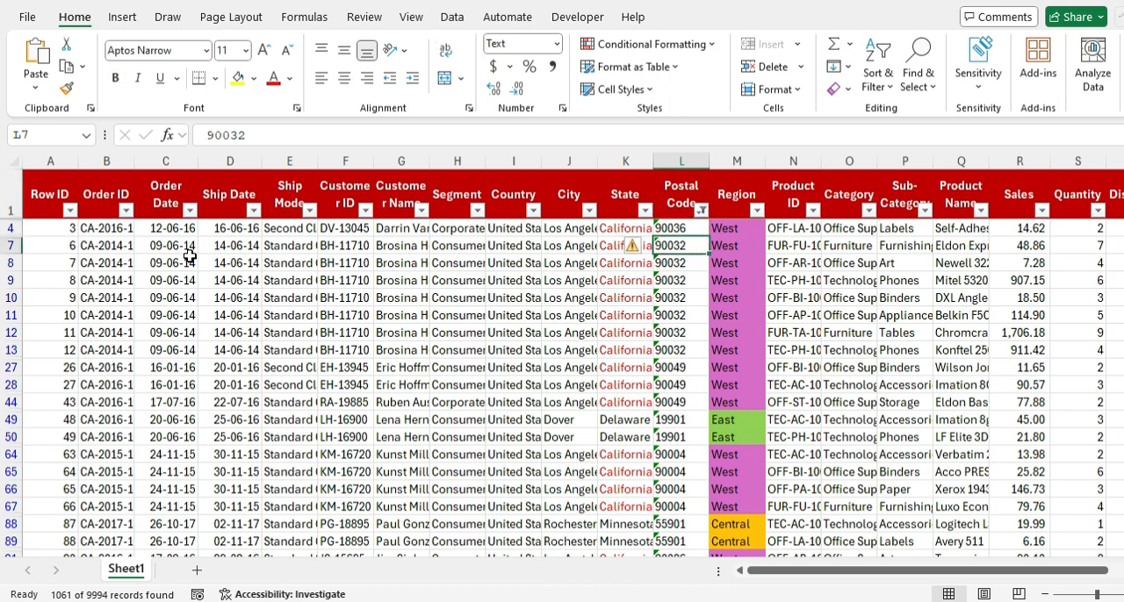
key("Up")
key("Up")
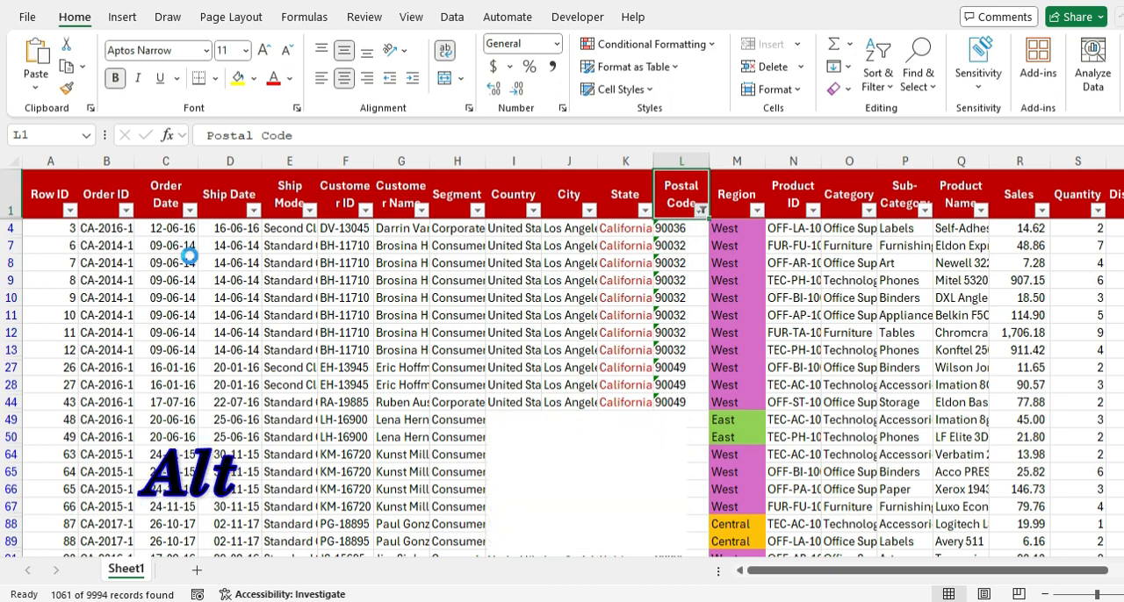
Step: Examine the search and Text Filters options for Postal Code, and check the filtered postal codes in rows 44 to 50
key("alt+Down")
key("e")
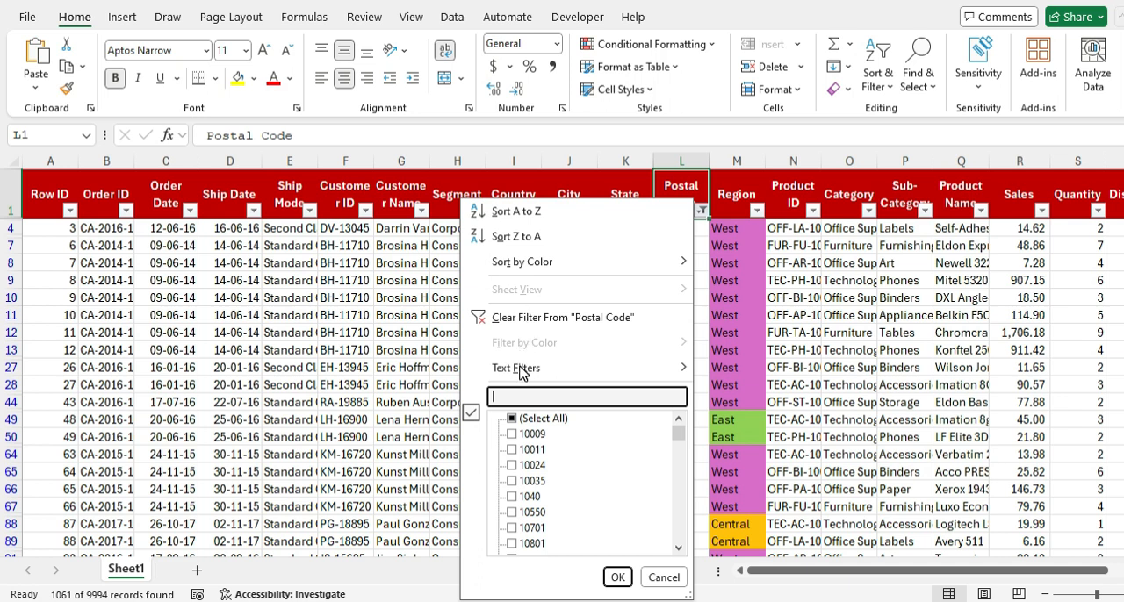
mouse_move(523, 374)
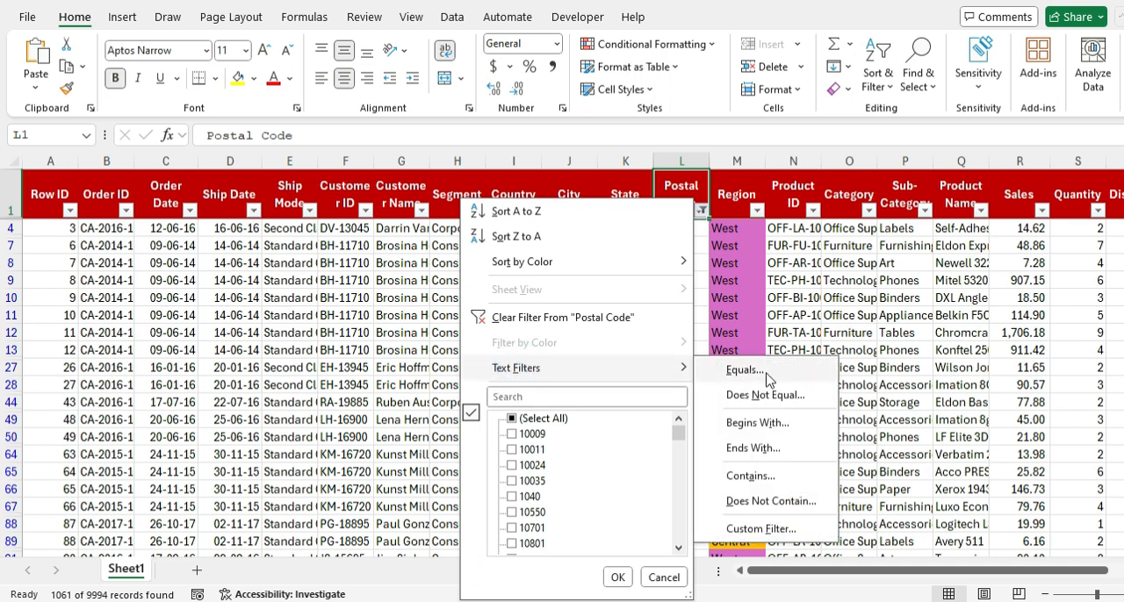
left_click(650, 395)
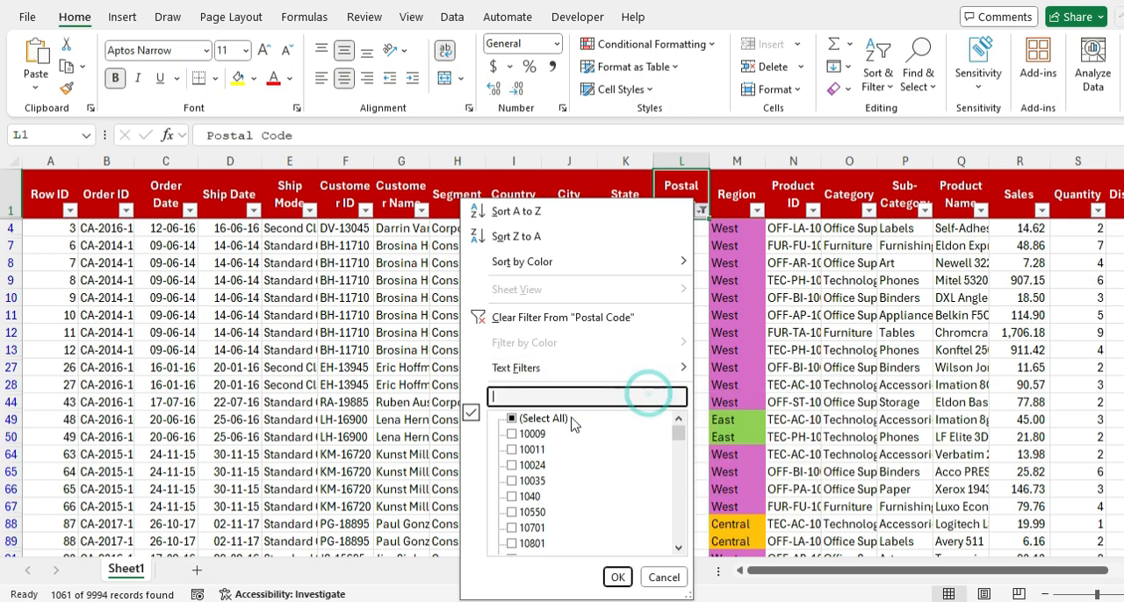
key("Escape")
left_click(667, 286)
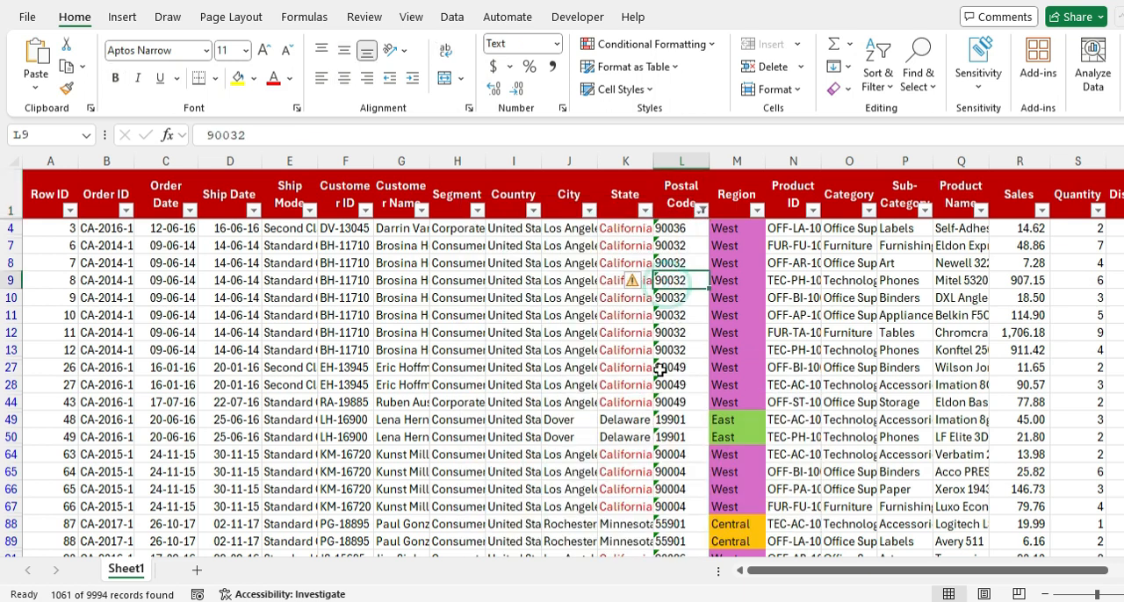
left_click_drag(667, 402, 670, 436)
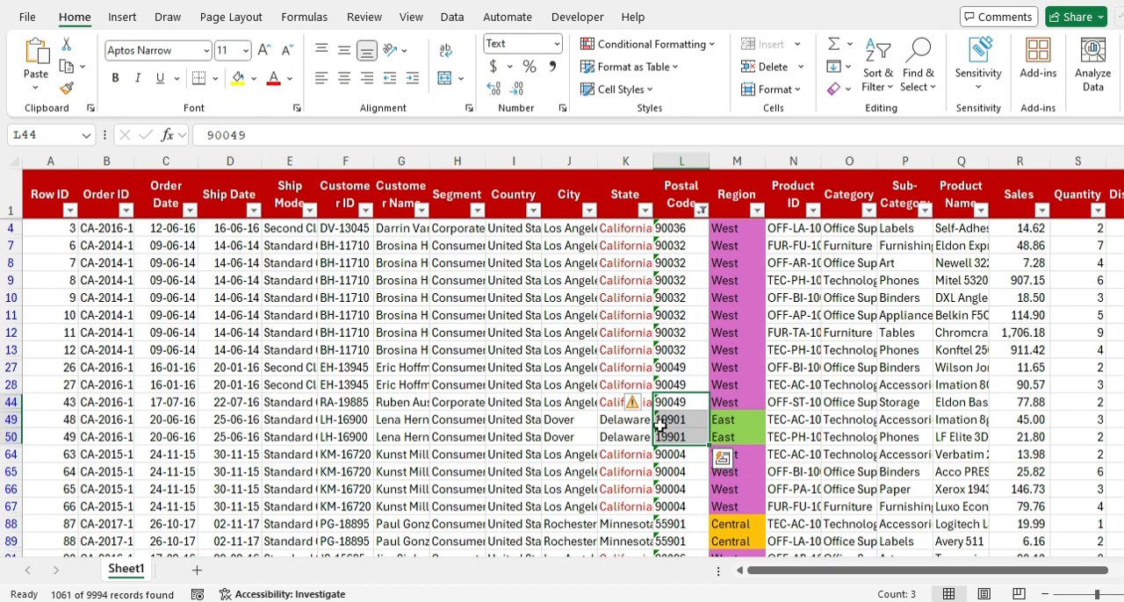
Step: Apply a custom text filter to Postal Code showing rows that begin with 90, and check the filtered postal codes
left_click(703, 211)
mouse_move(553, 369)
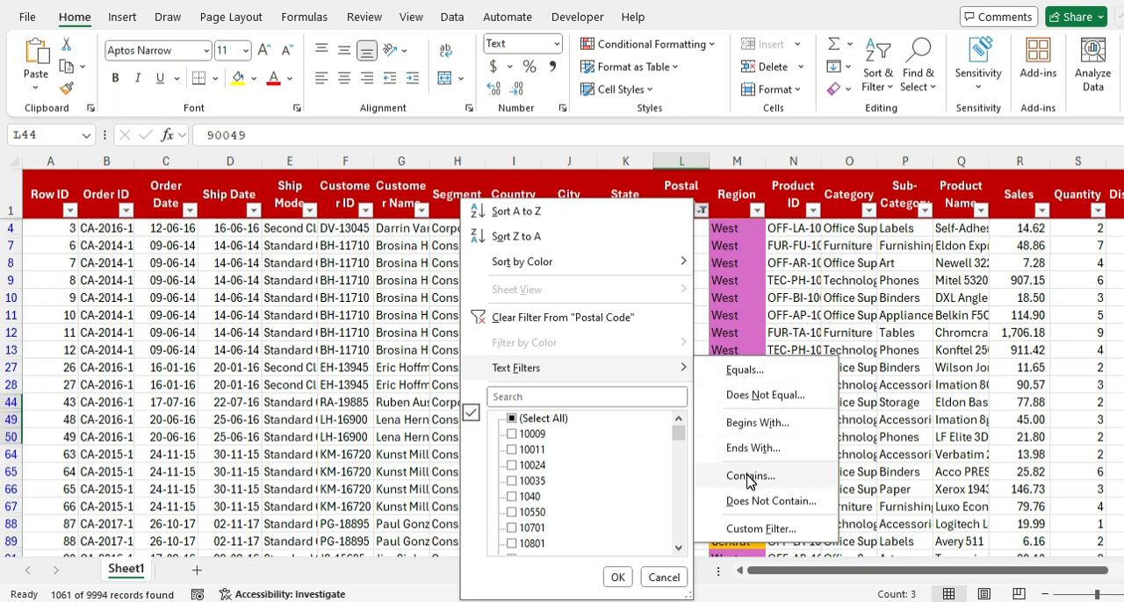
left_click(753, 531)
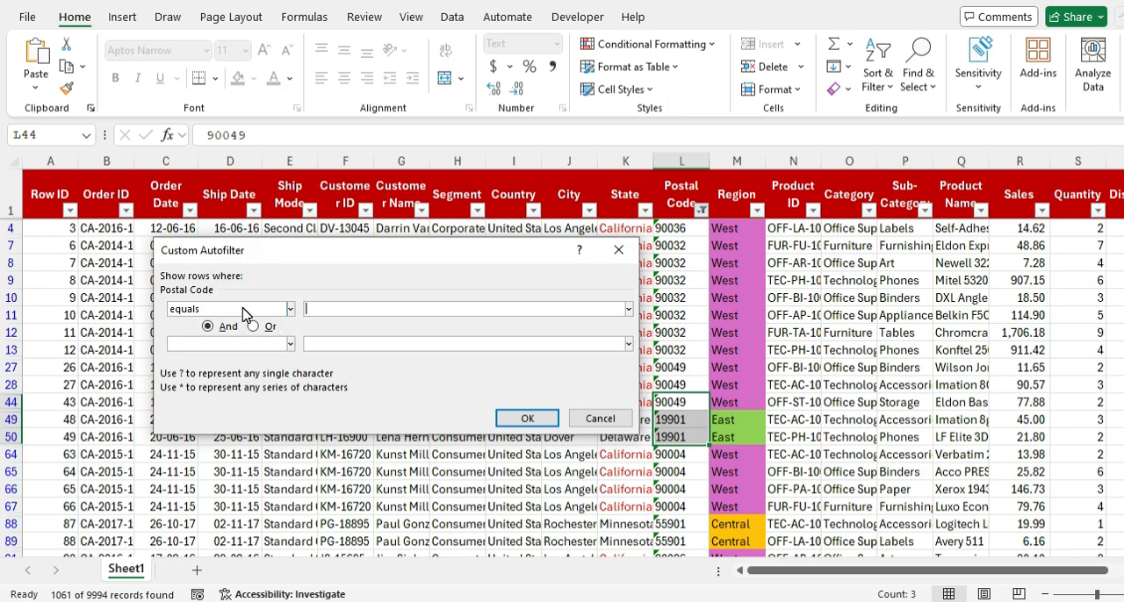
left_click(242, 309)
left_click_drag(300, 350, 299, 381)
left_click(219, 387)
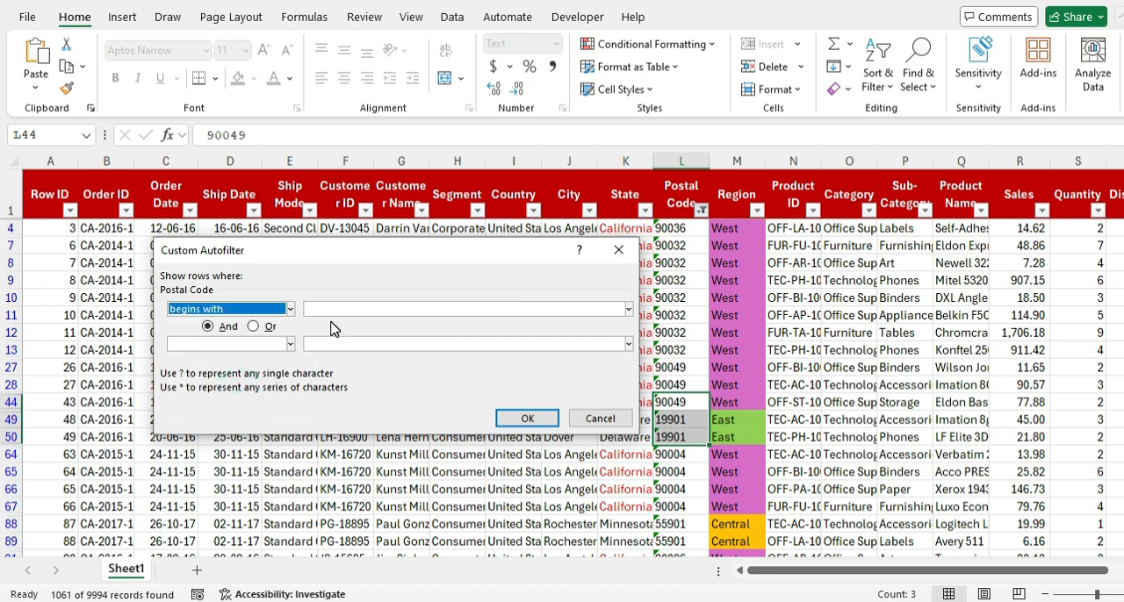
key("Tab")
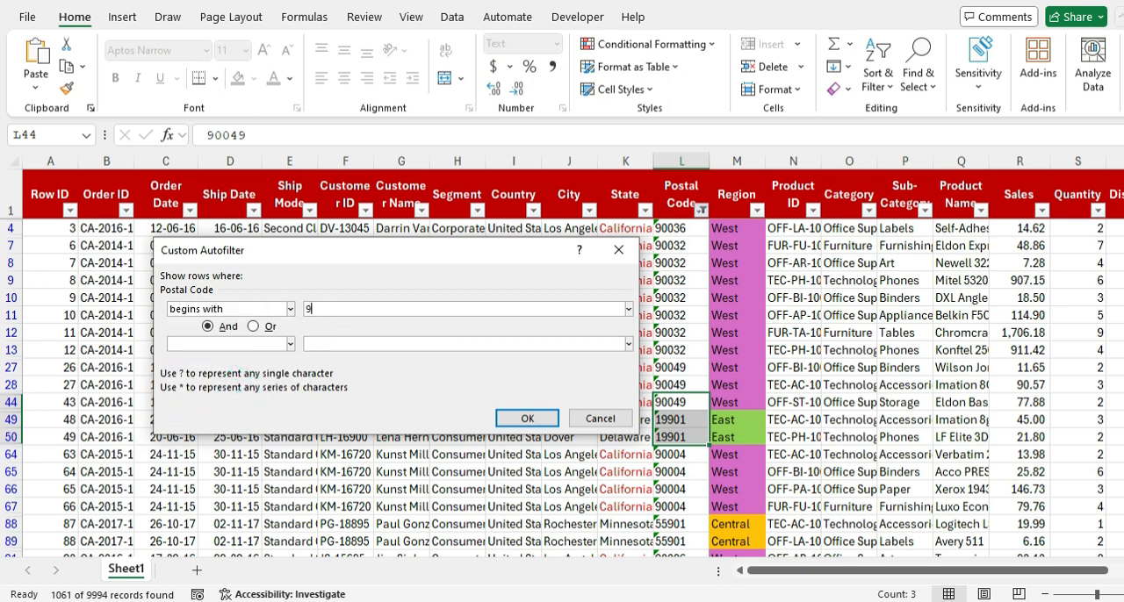
type("90")
key("Return")
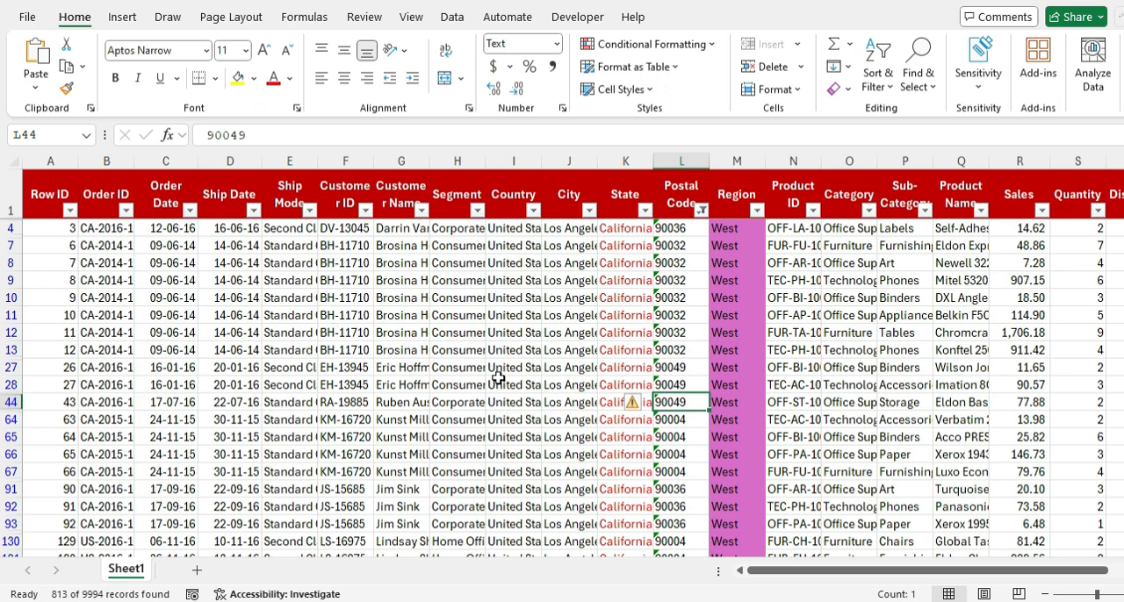
left_click(678, 231)
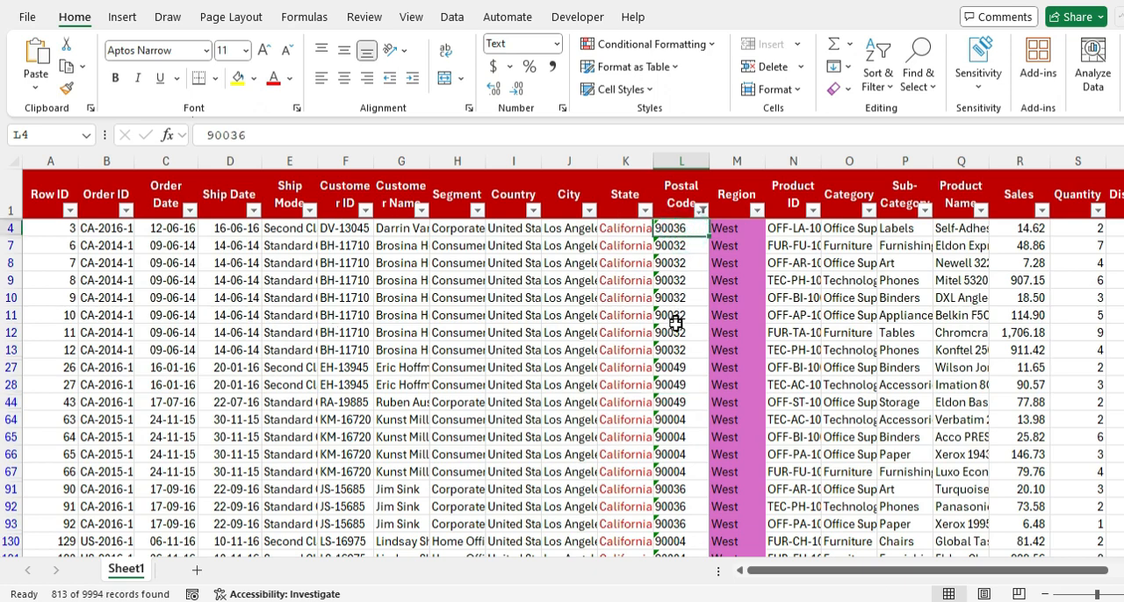
scroll(673, 325, "down", 6)
scroll(672, 346, "down", 15)
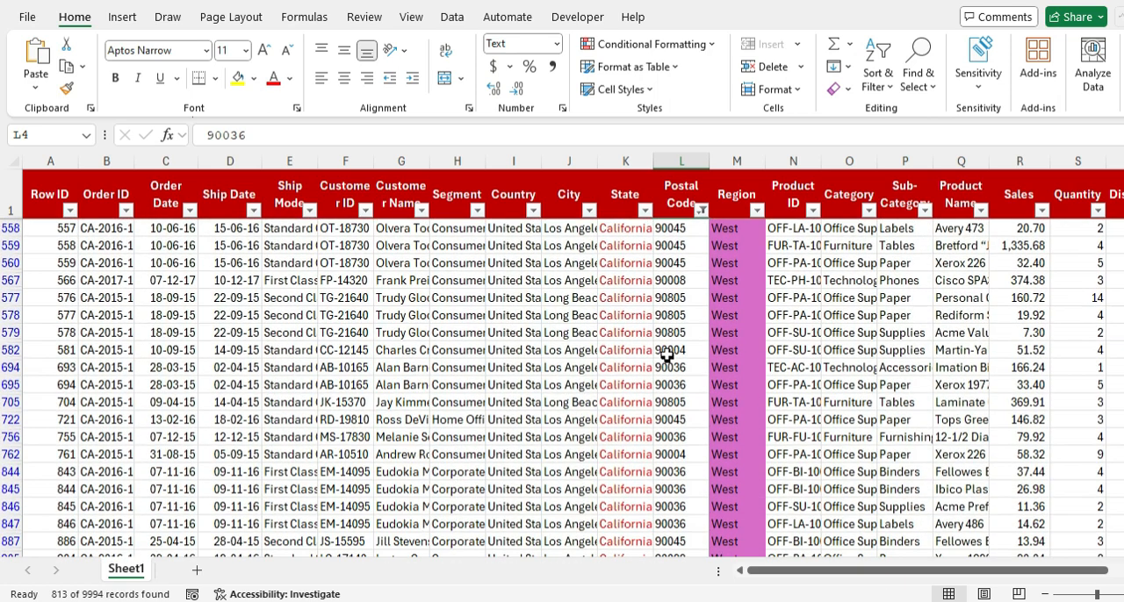
Step: Undo the begins-with filter on Postal Code and look through the column's Text Filters options, such as Ends With
left_click(667, 209)
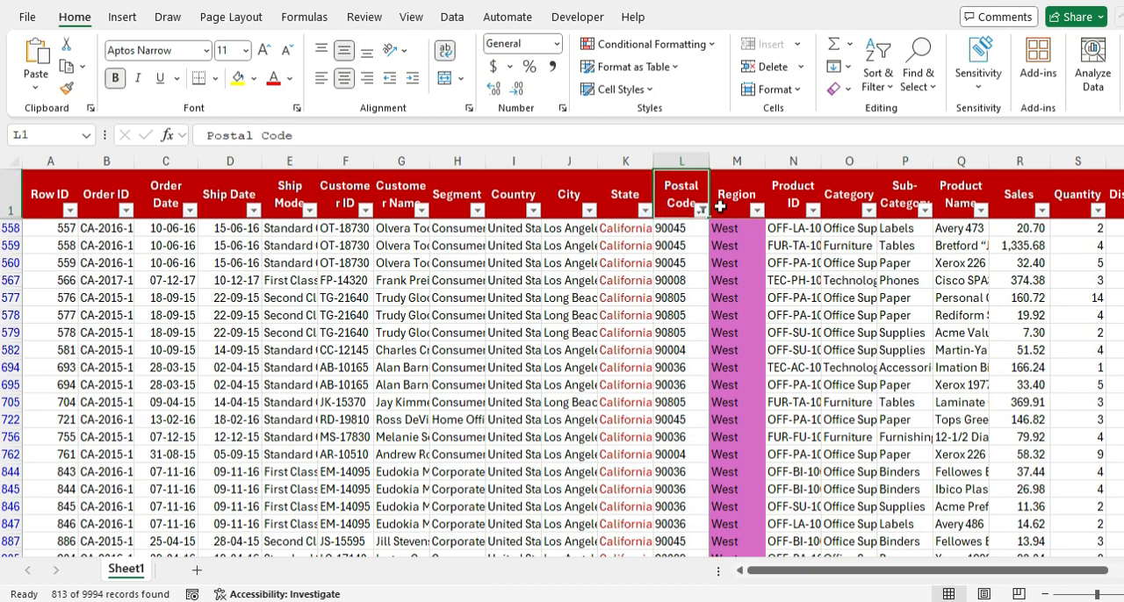
key("ctrl+z")
left_click(701, 211)
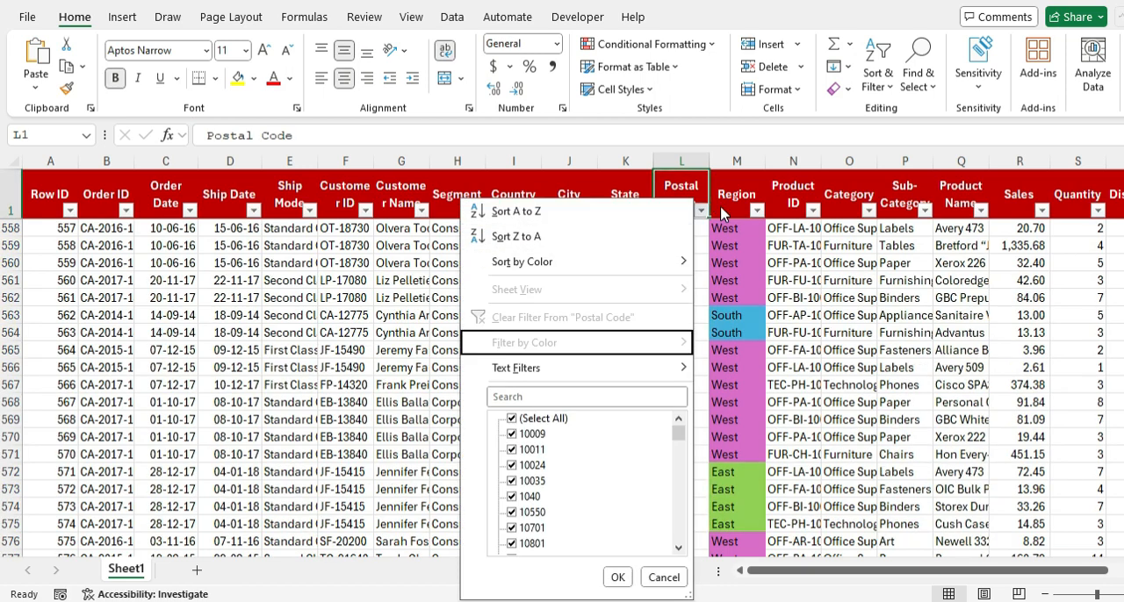
key("Down")
key("Right")
key("Down")
key("Down")
key("Down")
key("Down")
key("Up")
key("Up")
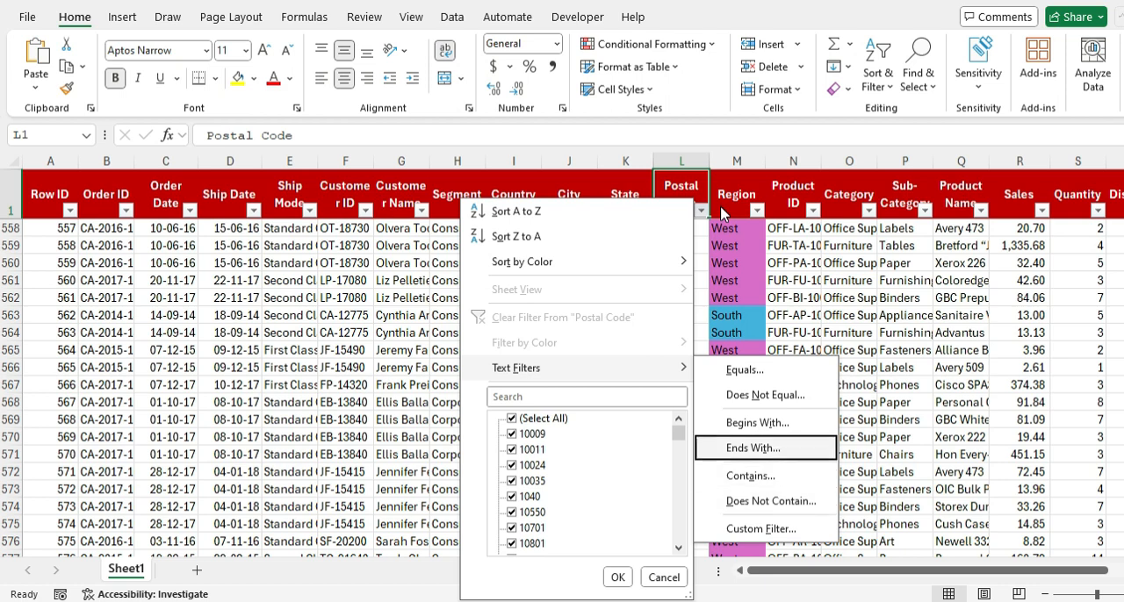
key("Return")
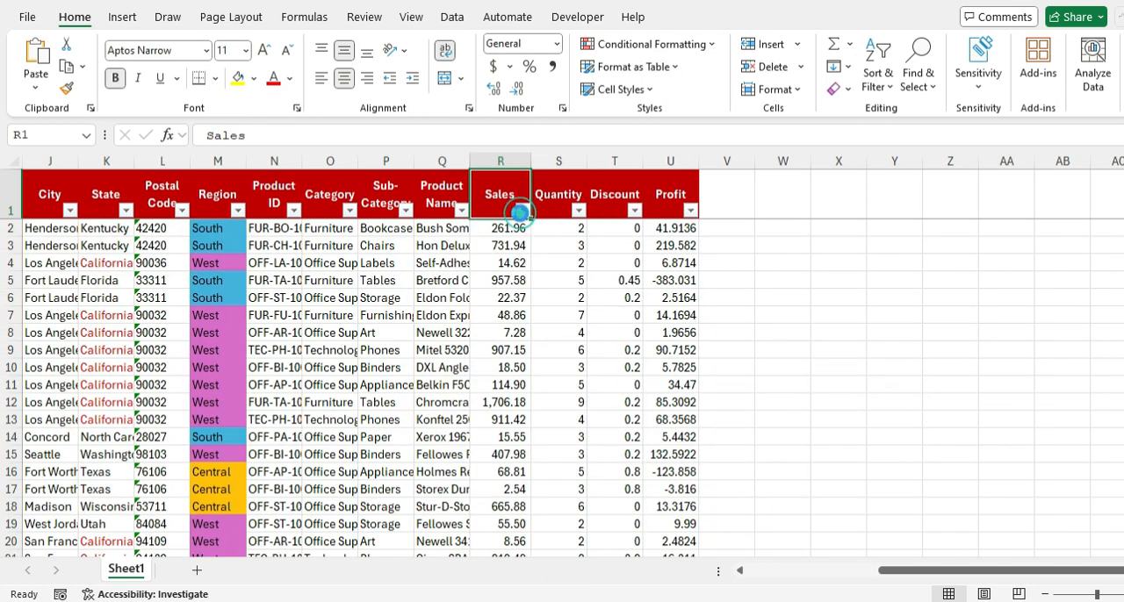
Step: Open the Top 10 number filter for the Sales column and look at its Top and Bottom choices
left_click(521, 211)
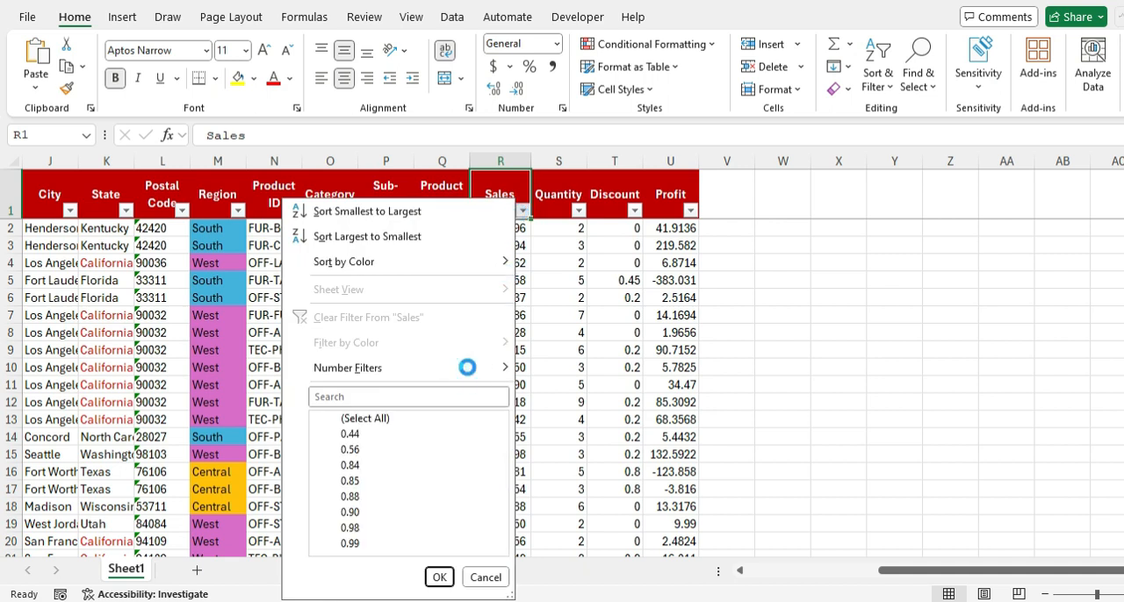
left_click(466, 367)
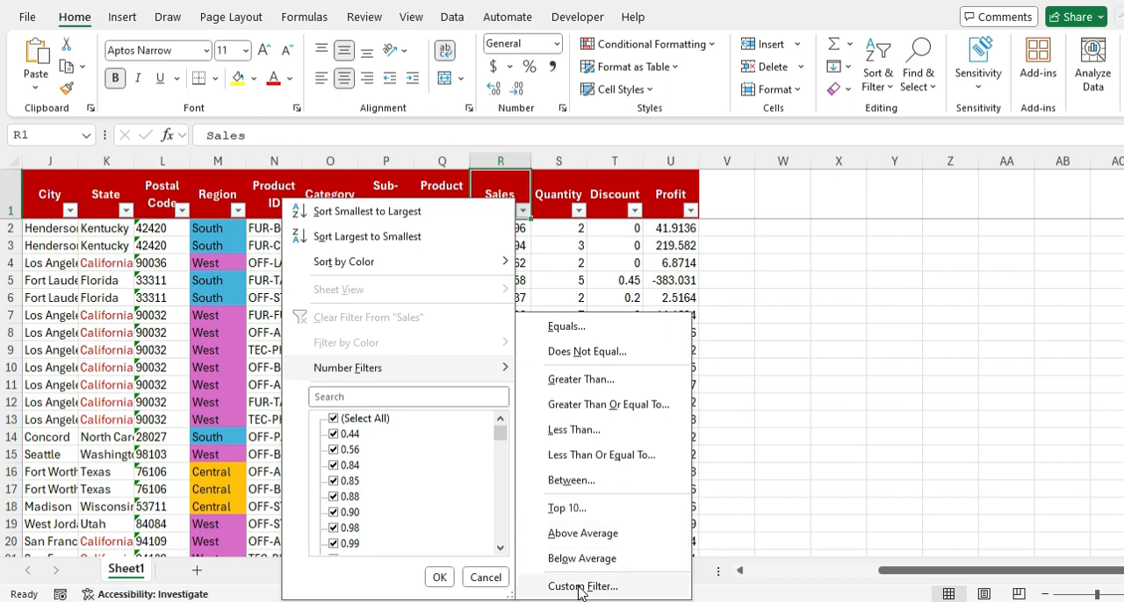
left_click(571, 507)
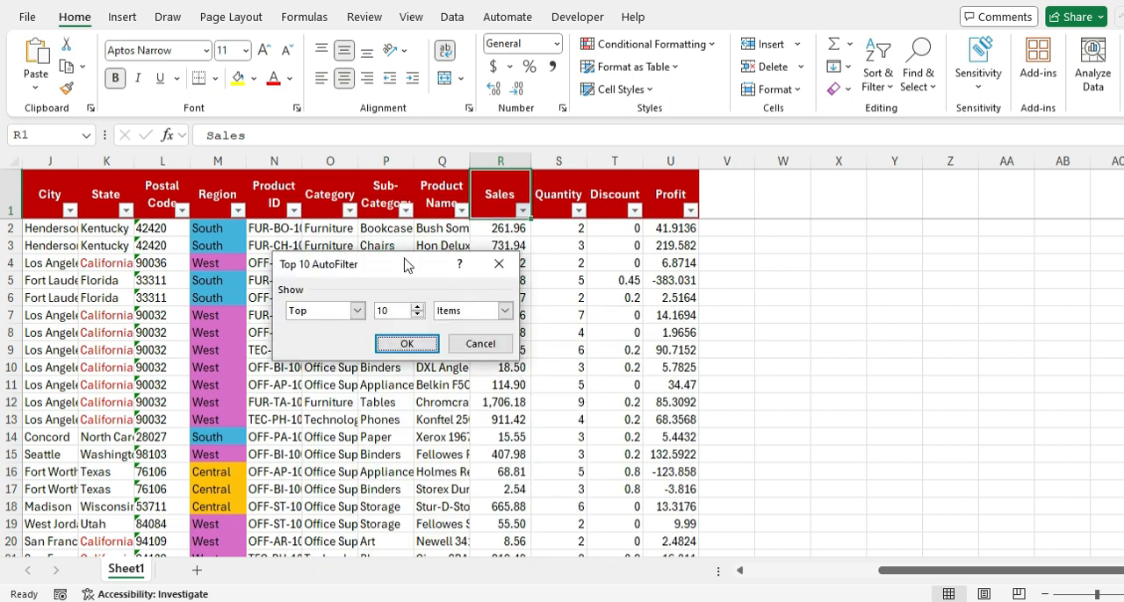
left_click_drag(404, 259, 414, 249)
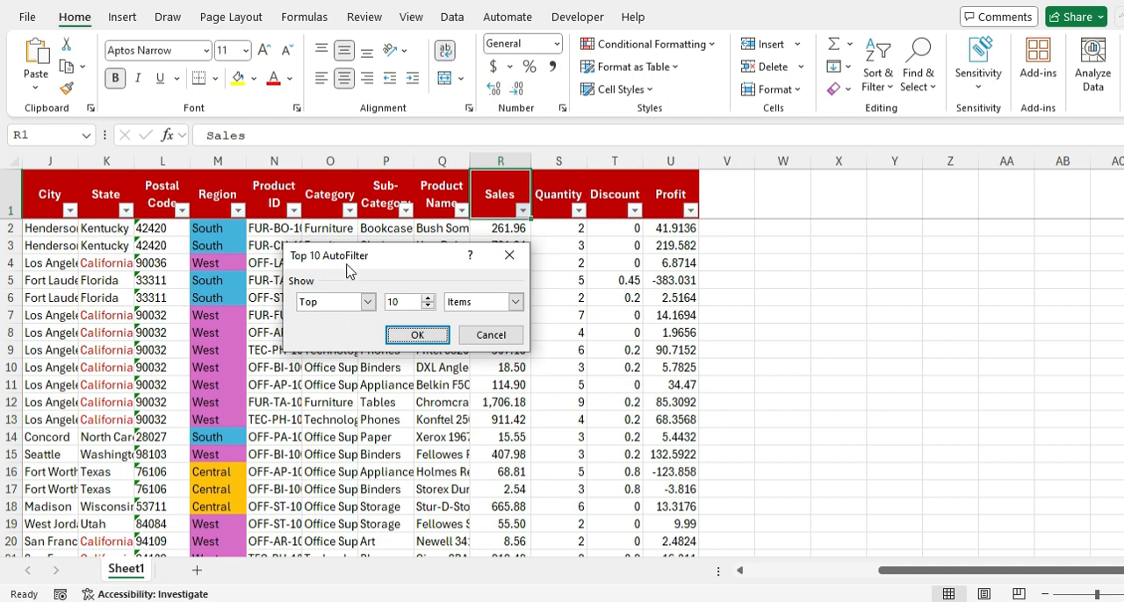
double_click(403, 303)
left_click(367, 302)
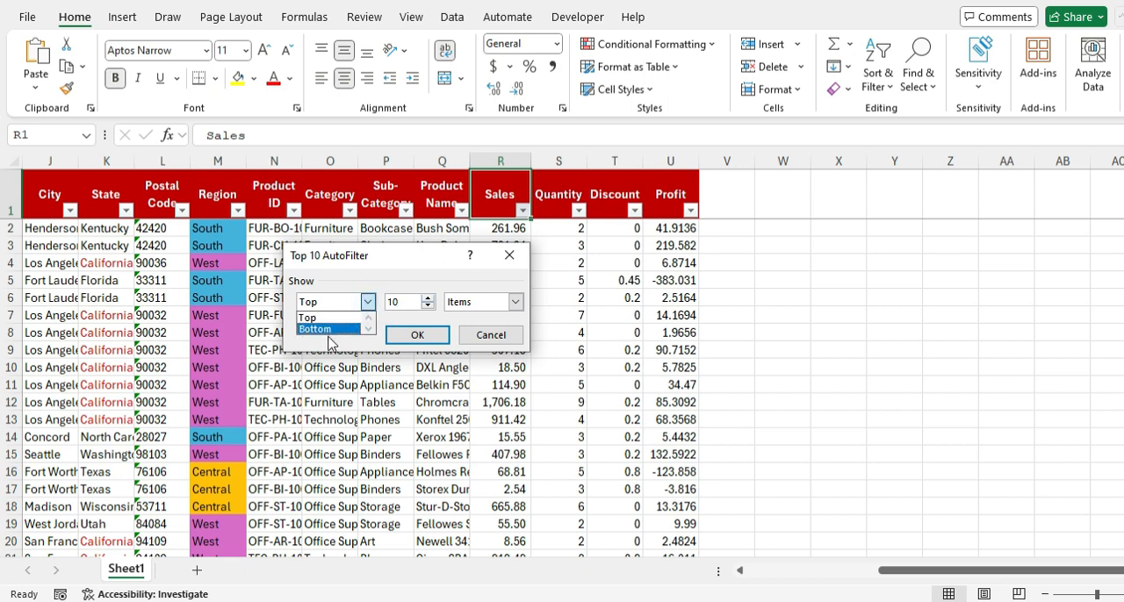
Step: Filter the Sales column to its top 5 items and select the filtered sales values
left_click(396, 302)
left_click_drag(417, 303, 387, 306)
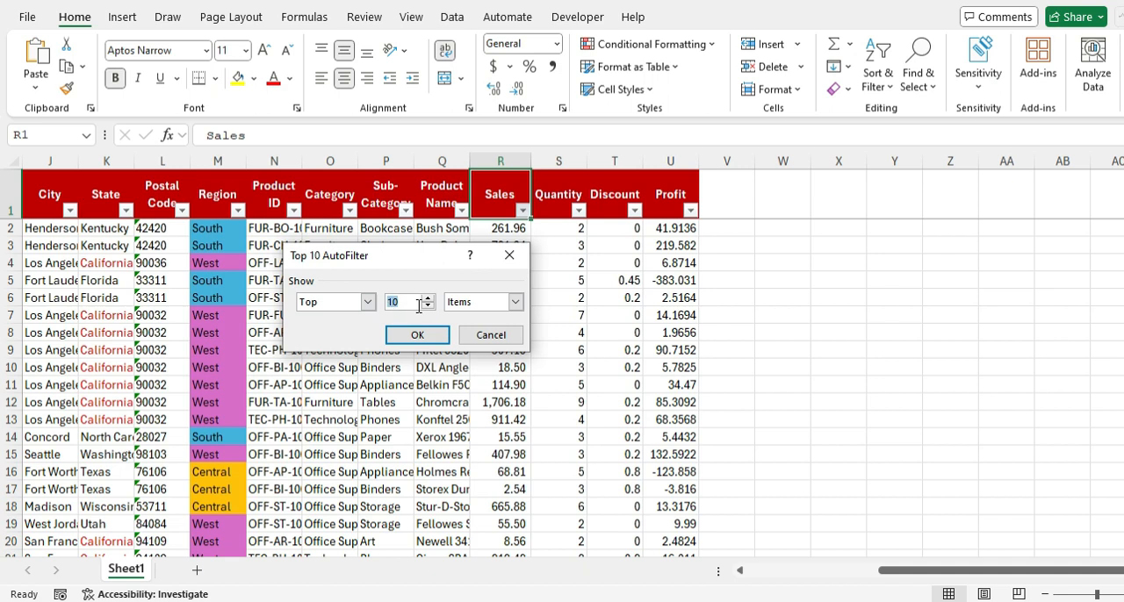
left_click(429, 301)
left_click(428, 301)
left_click(429, 301)
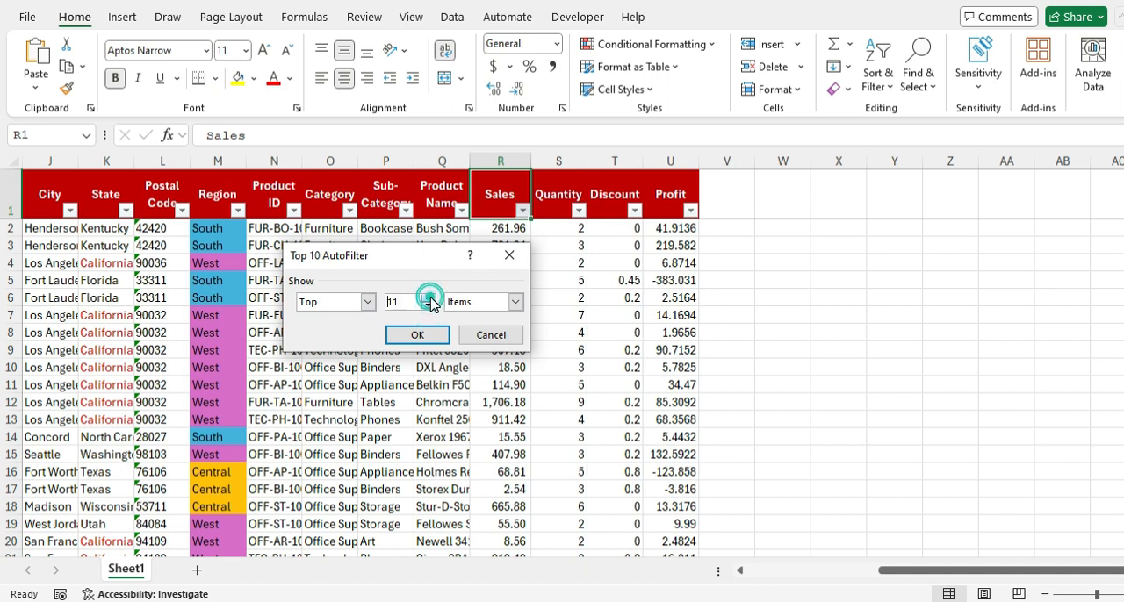
left_click(429, 306)
left_click(428, 306)
left_click(428, 306)
left_click(428, 307)
double_click(409, 305)
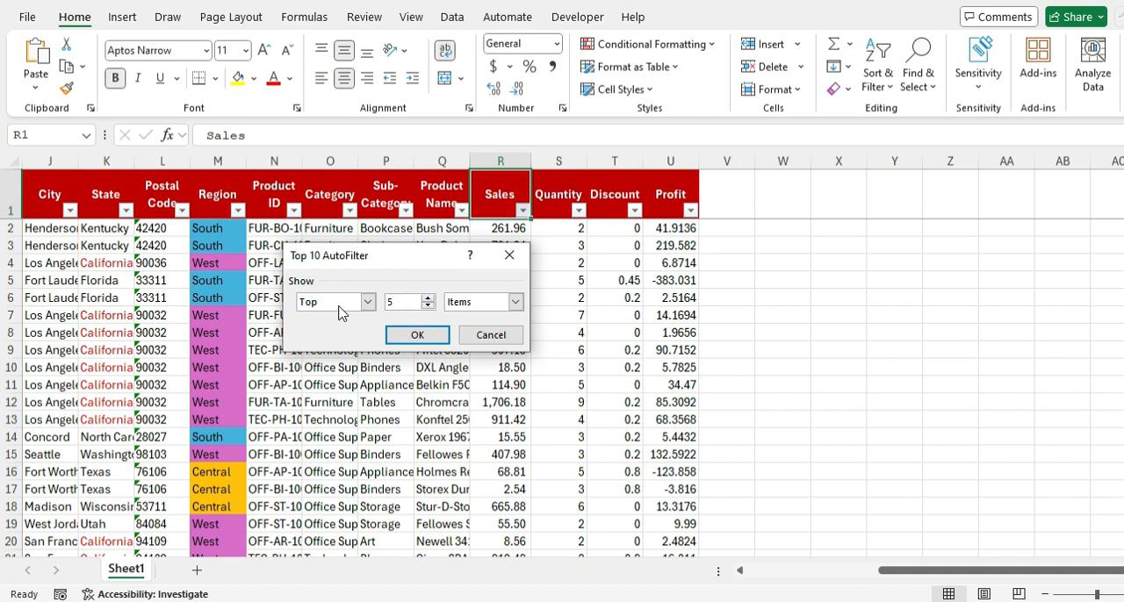
left_click(516, 302)
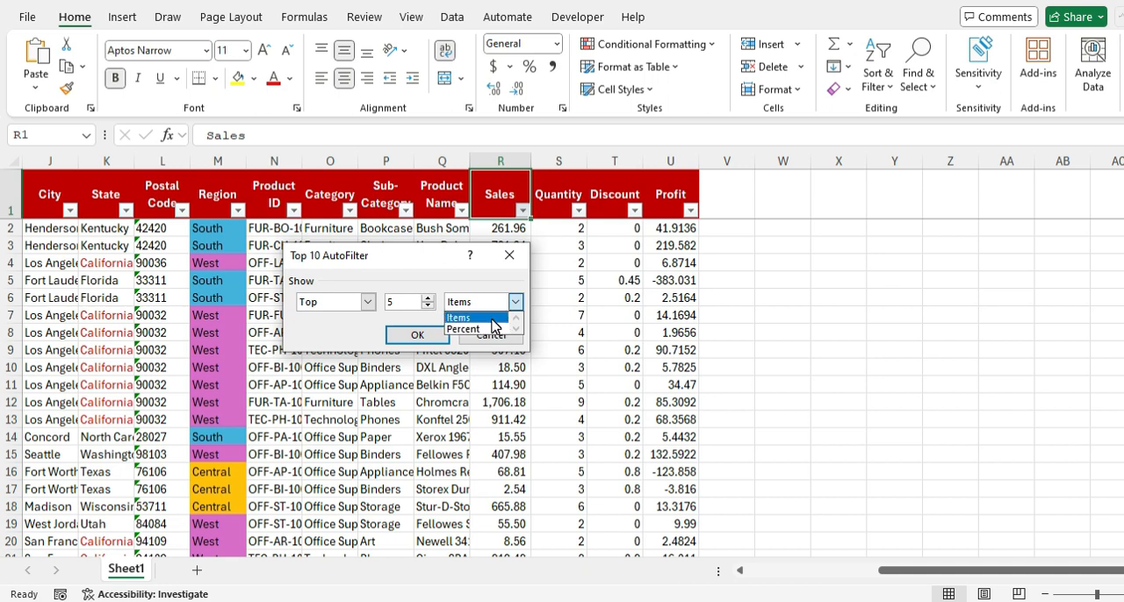
left_click(492, 321)
left_click(396, 334)
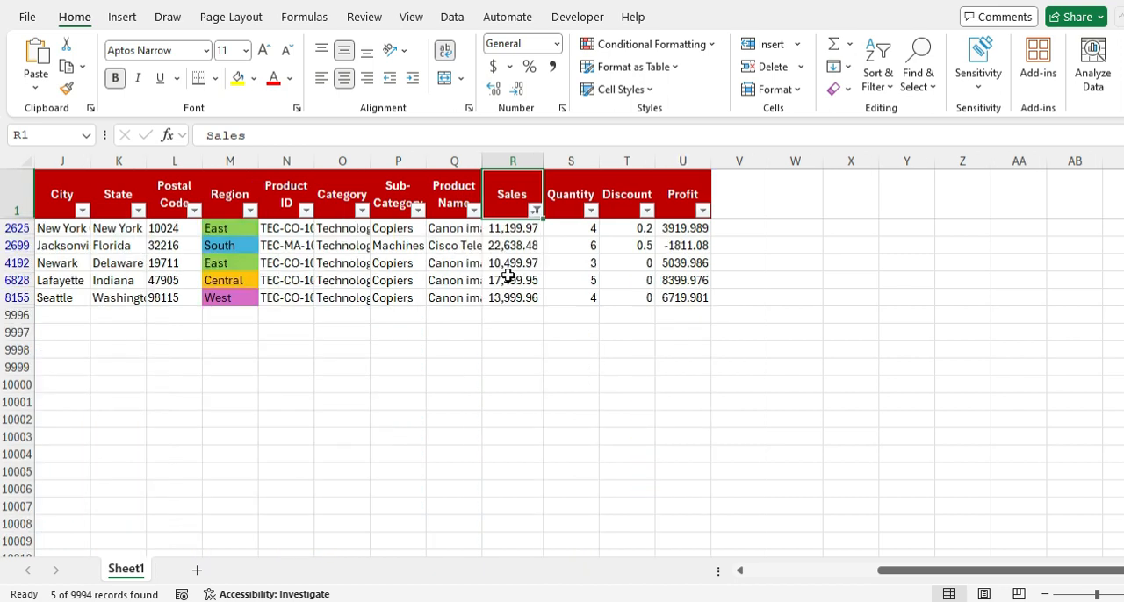
left_click_drag(501, 227, 505, 298)
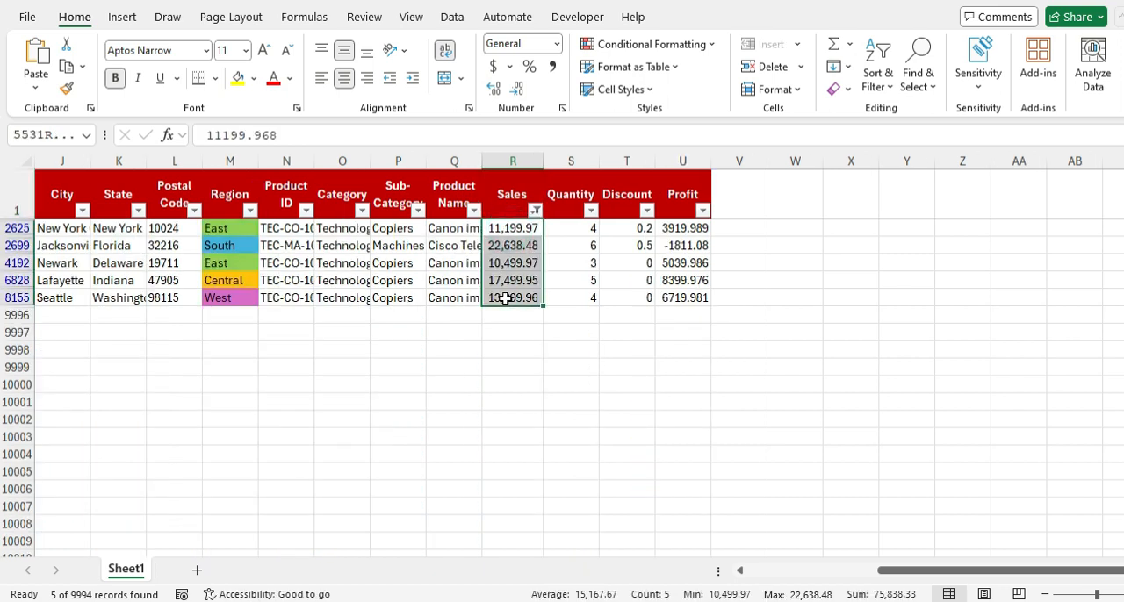
Step: Change the Sales filter to the top 5 percent and check the filtered rows
left_click(536, 213)
mouse_move(403, 367)
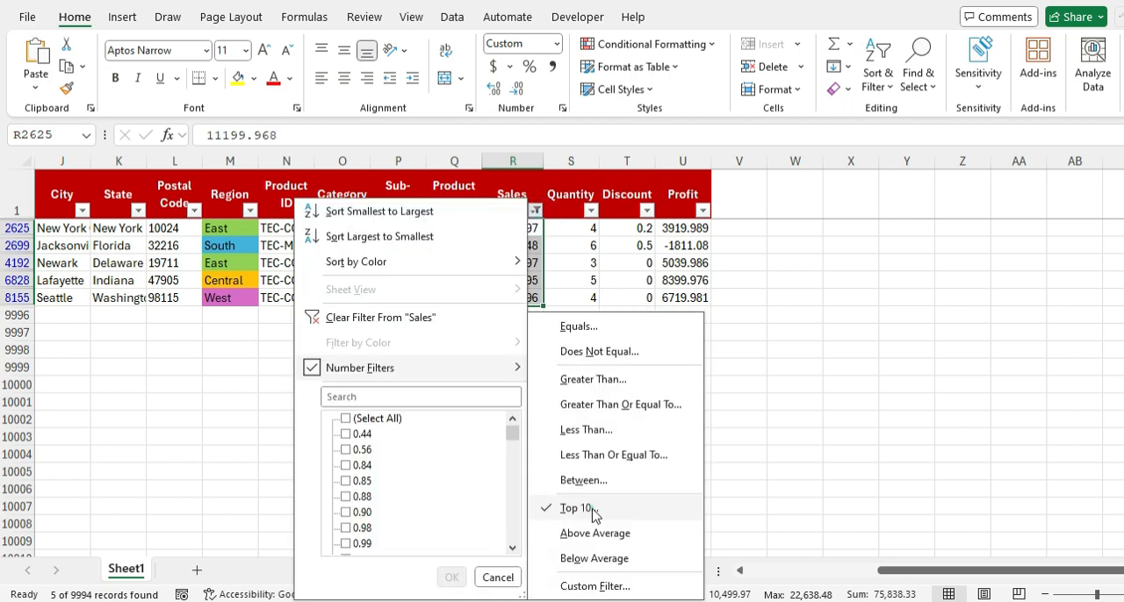
left_click(593, 510)
left_click(515, 302)
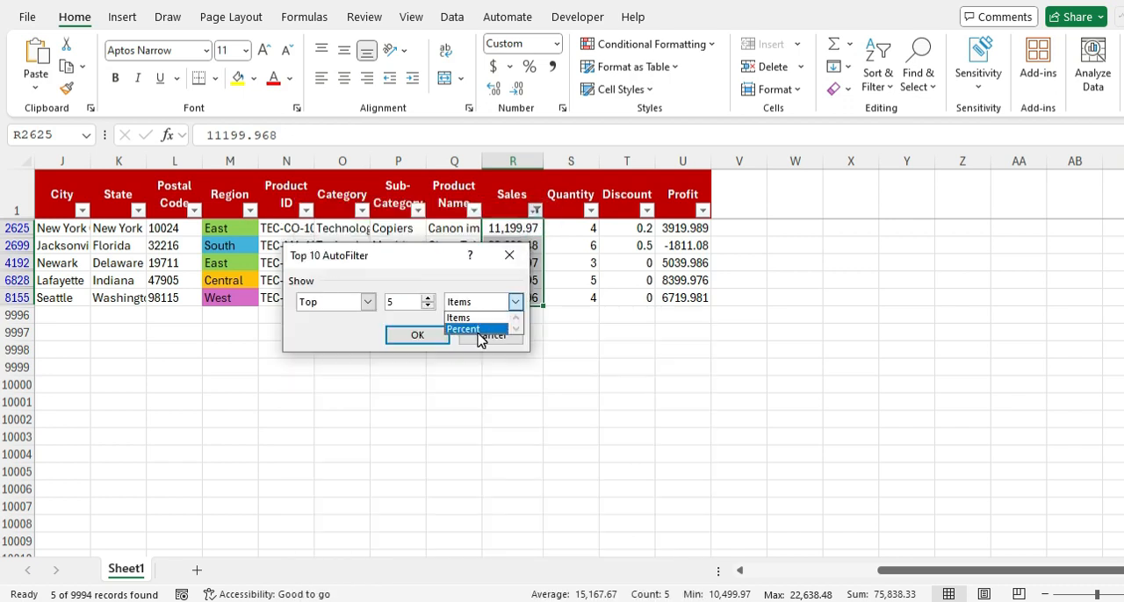
left_click(477, 330)
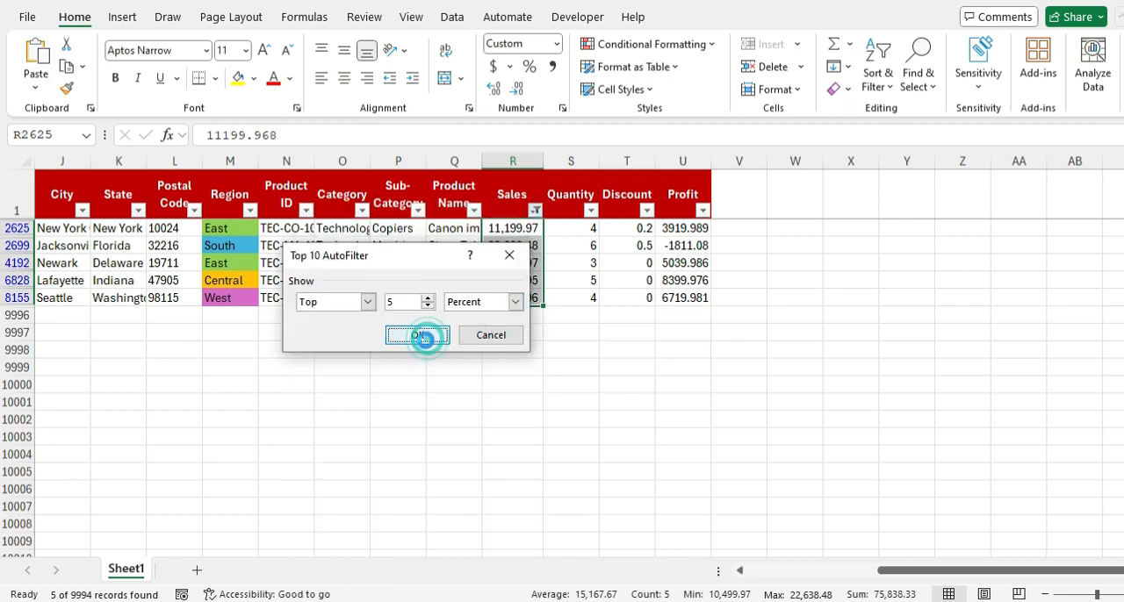
left_click(420, 335)
left_click_drag(498, 229, 472, 216)
left_click(514, 197)
Step: Turn off the header filters and insert a blank column before Quantity
left_click(552, 201)
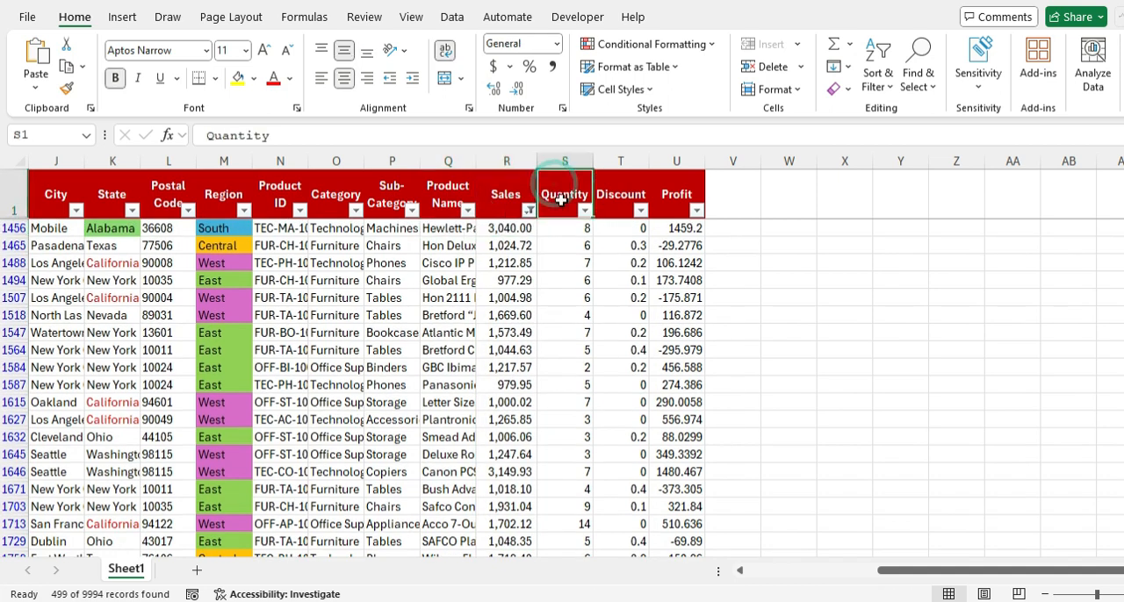
key("ctrl+shift+l")
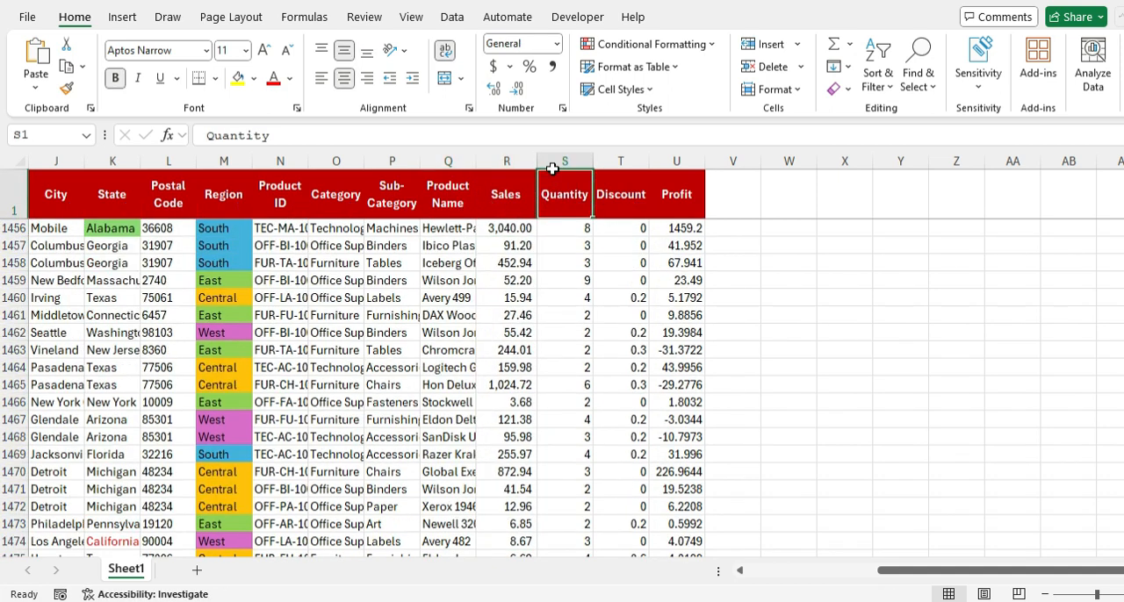
left_click(552, 158)
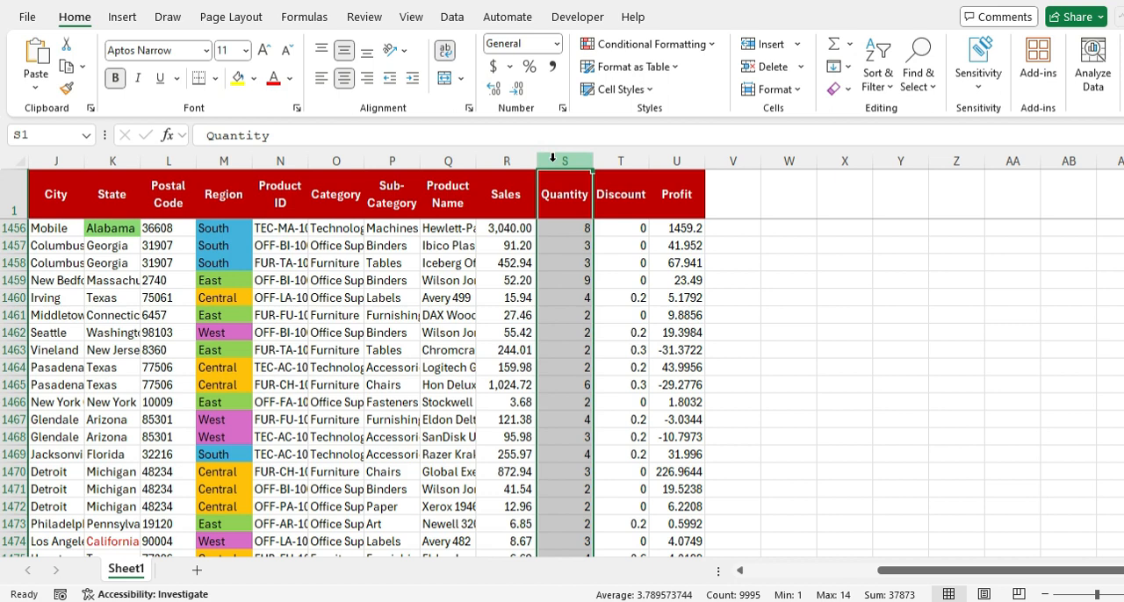
key("ctrl+shift+plus")
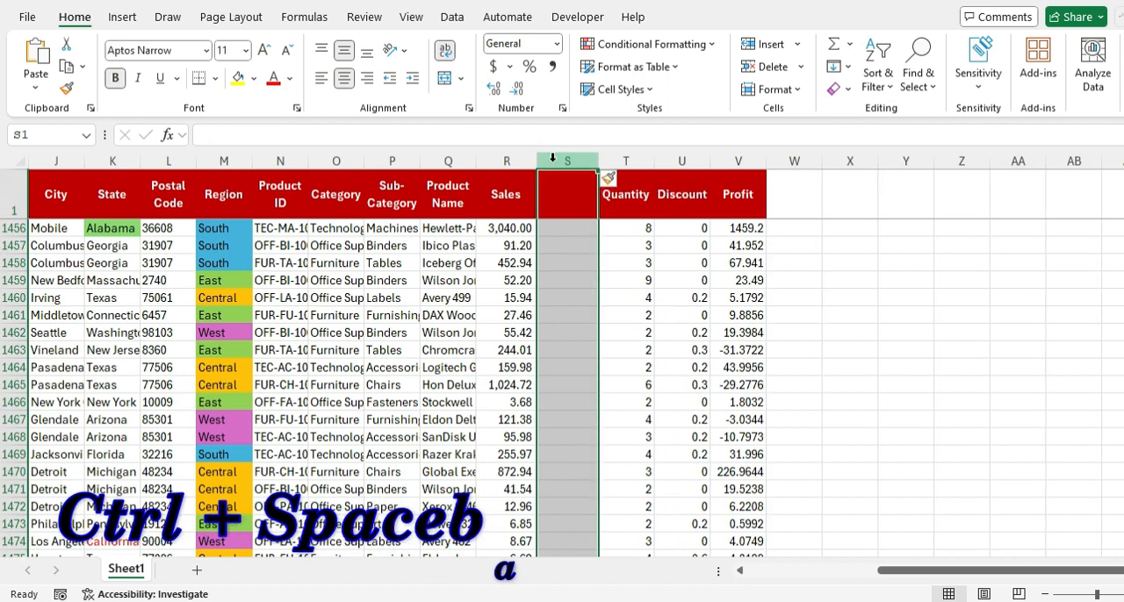
Step: Enter the formula =R2/SUM($R$2:$R$9995) in cell S2 to calculate each sale's share of total sales
key("ctrl+Up")
key("Down")
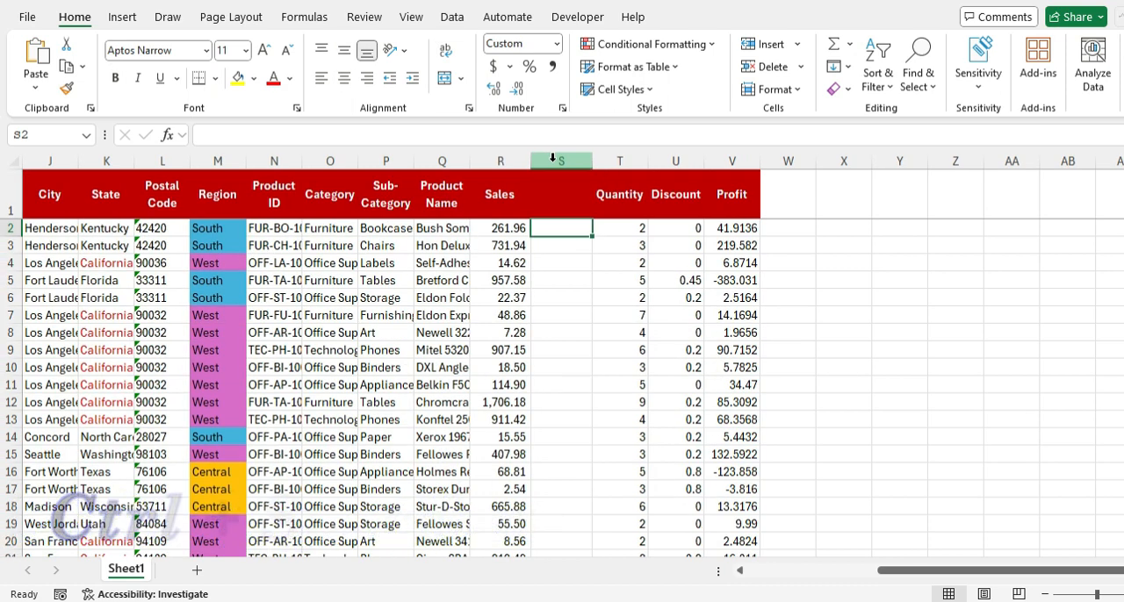
type("=")
key("Left")
type("/sum")
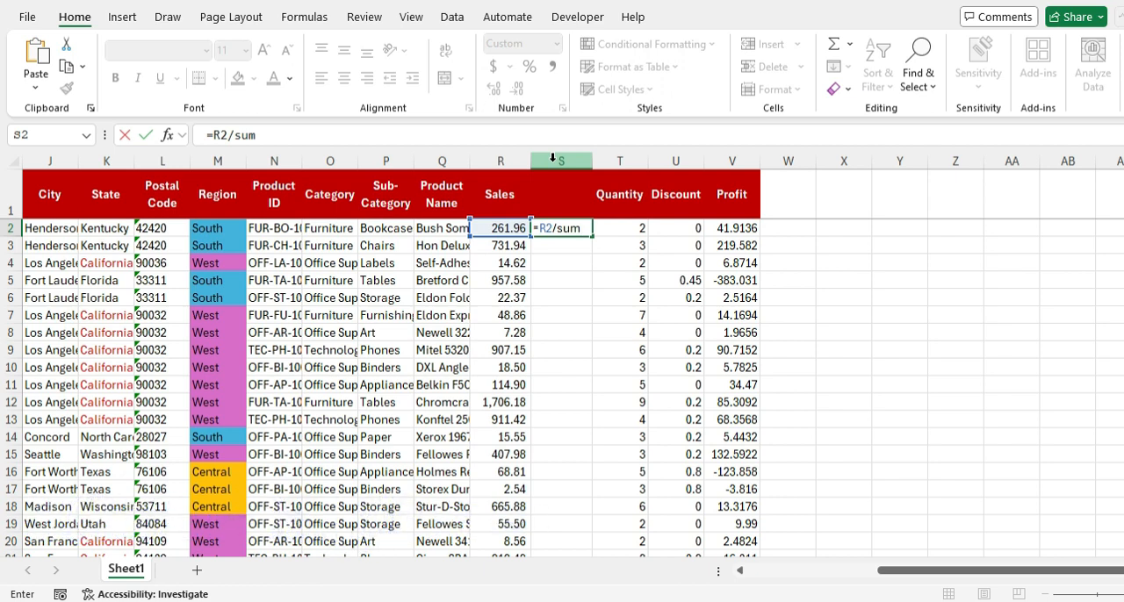
type("(")
key("Left")
key("ctrl+shift+Down")
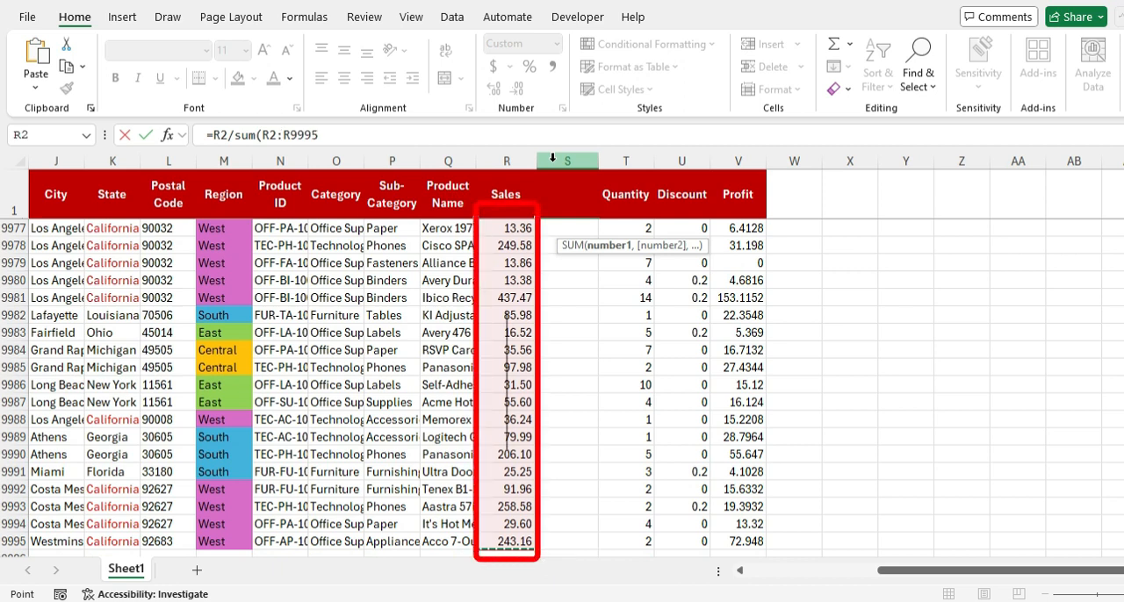
key("F4")
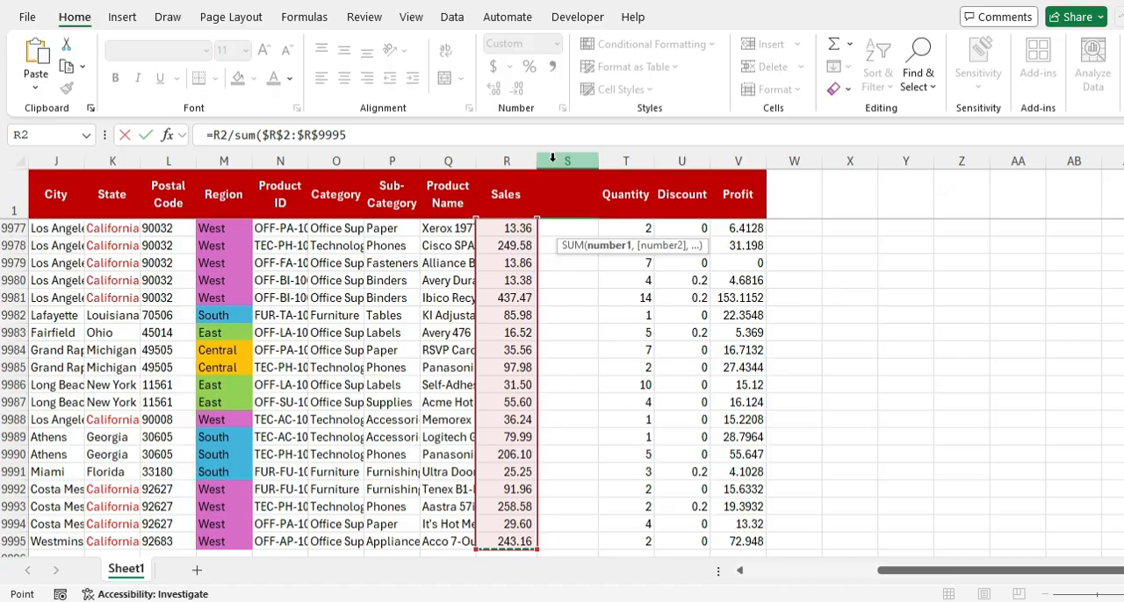
type(")")
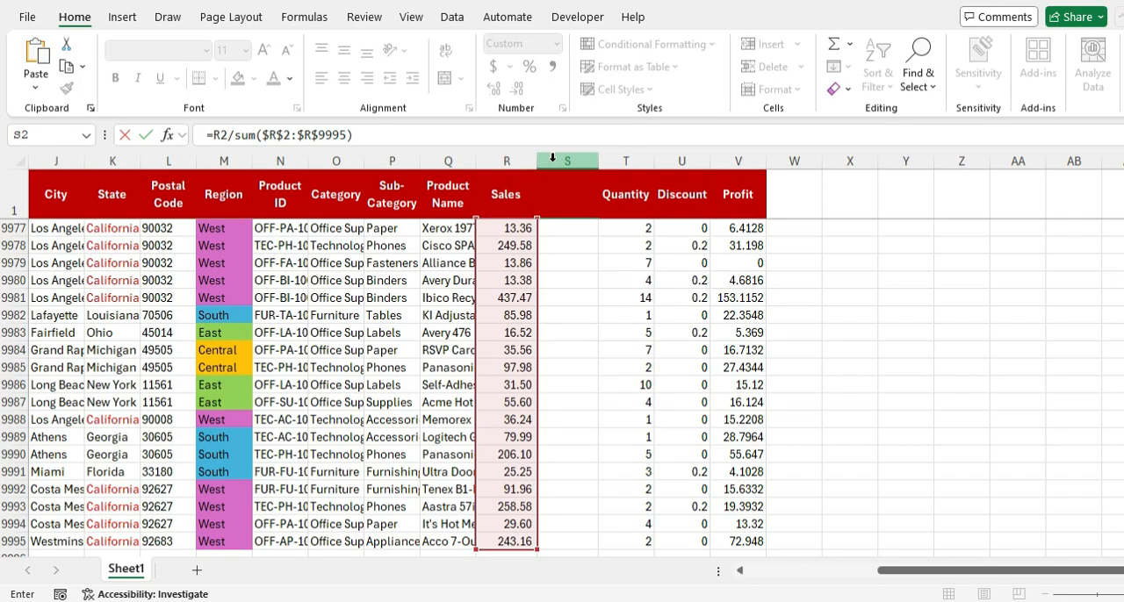
key("ctrl+Return")
Step: Format S2 as a percentage with five decimal places and fill its formula down the column
key("ctrl+shift+5")
left_click(488, 86)
left_click(488, 85)
left_click(488, 85)
left_click(488, 85)
left_click(488, 85)
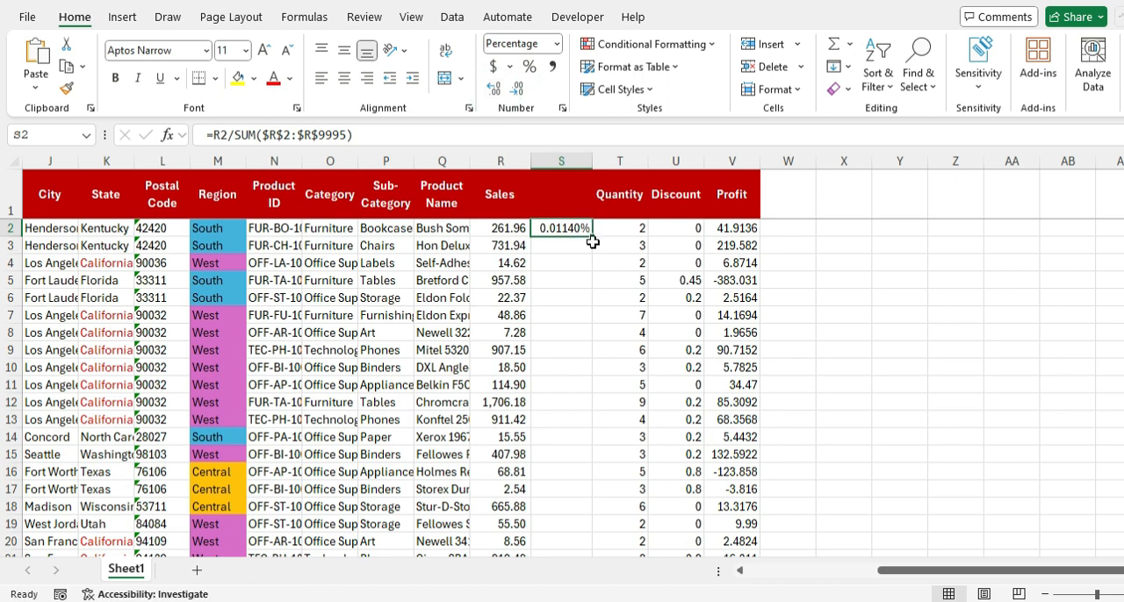
double_click(593, 236)
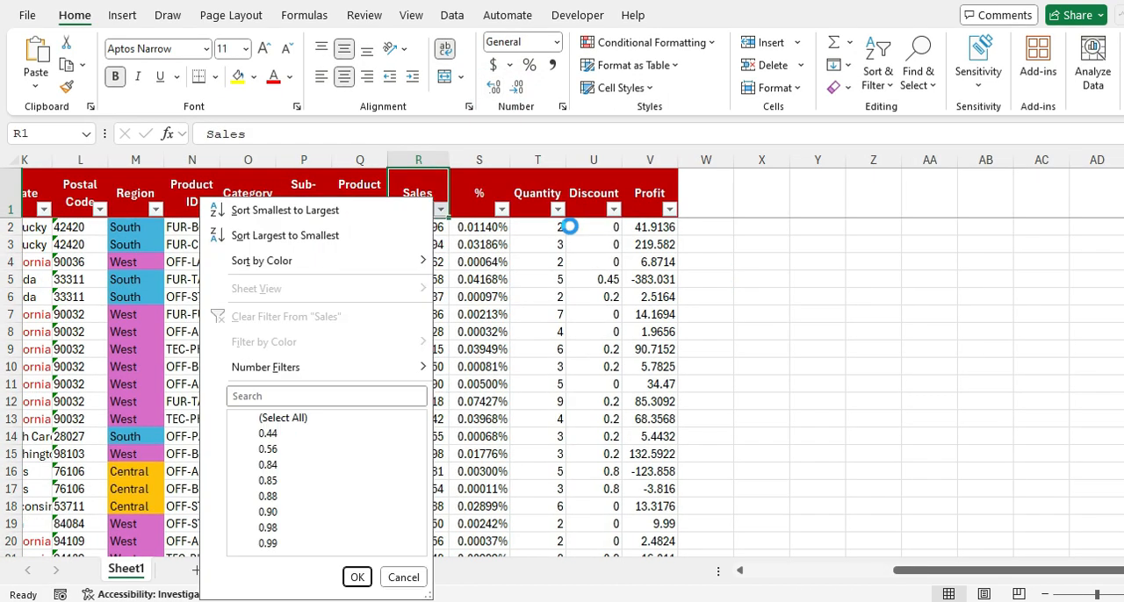
Step: Filter the Sales column to its top 10 percent
key("Down")
key("Down")
key("Down")
key("Down")
key("Down")
key("Down")
key("Down")
key("Right")
key("Down")
key("Down")
key("Down")
key("Down")
key("Down")
key("Down")
key("Down")
key("Return")
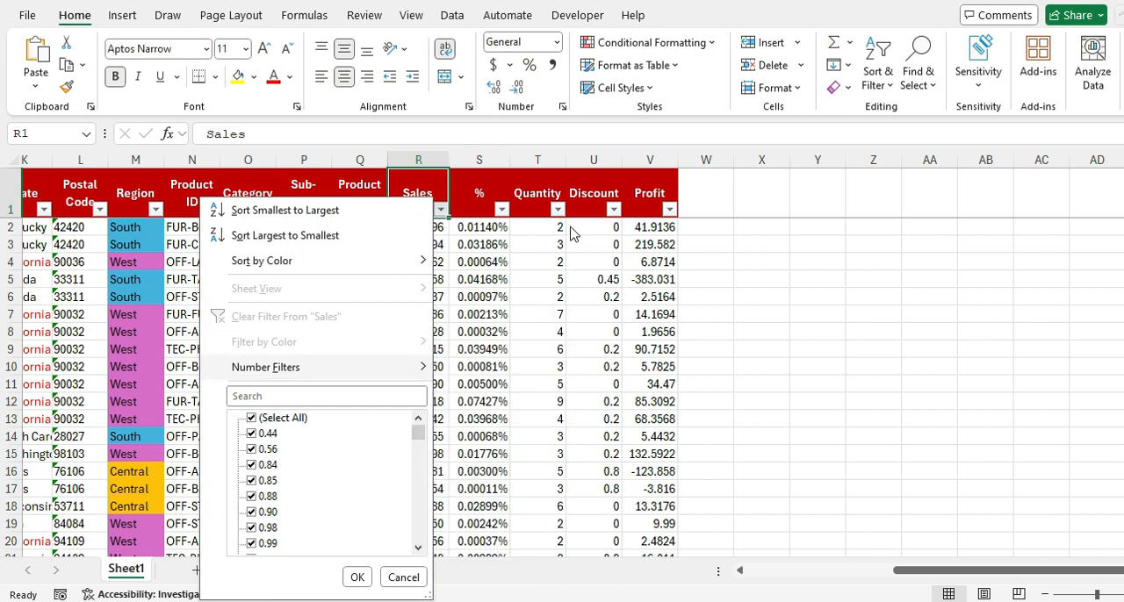
left_click(505, 309)
left_click(457, 332)
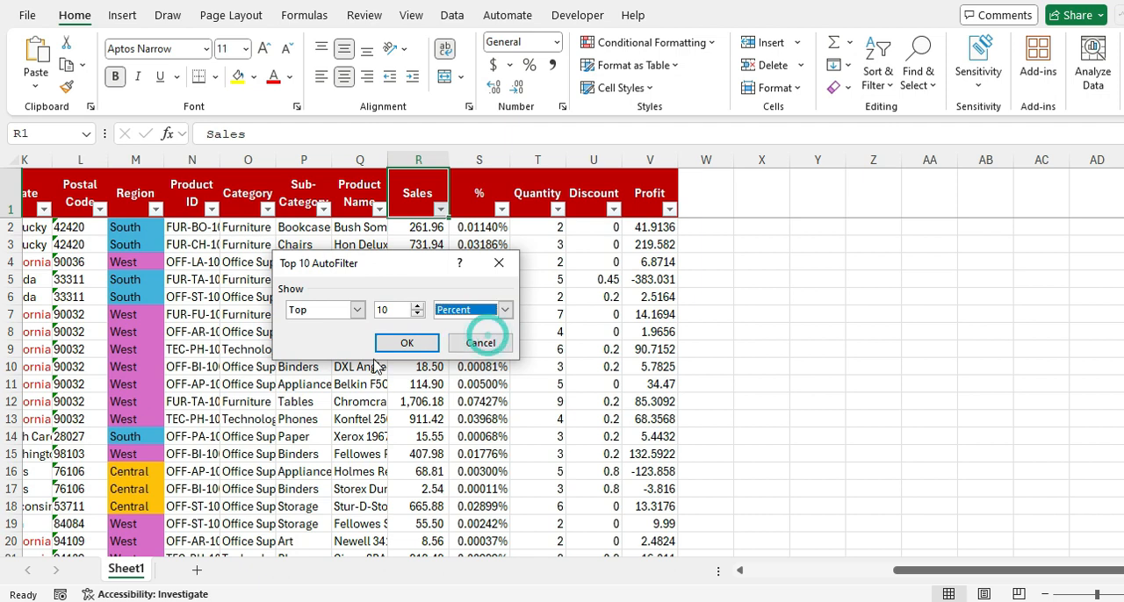
left_click(406, 342)
Step: Highlight all filtered values in the Sales column with a yellow fill
key("Down")
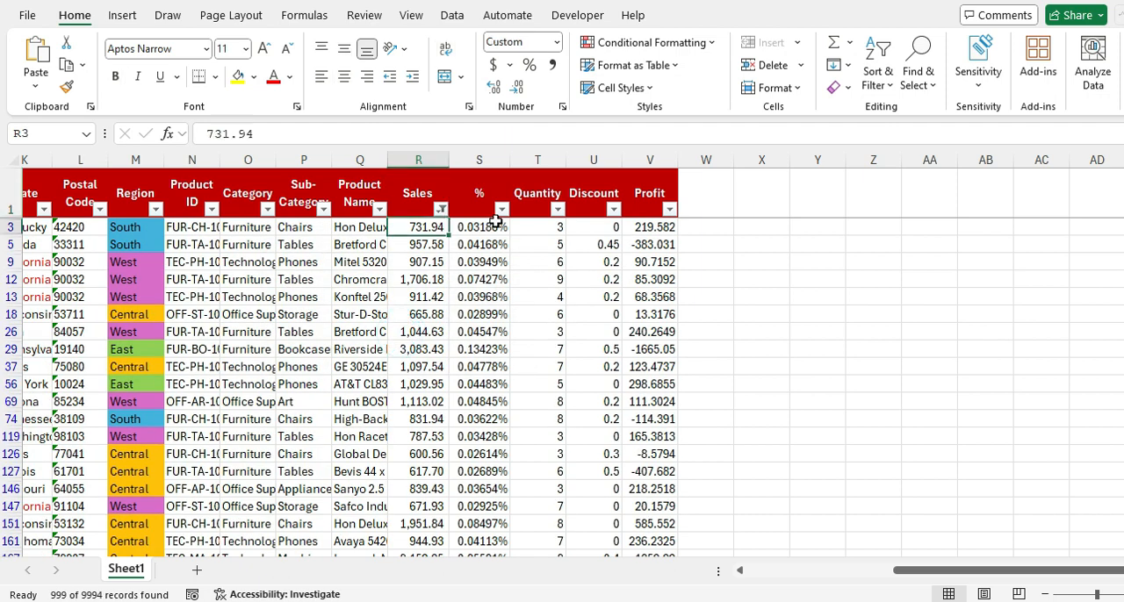
key("ctrl+shift+Down")
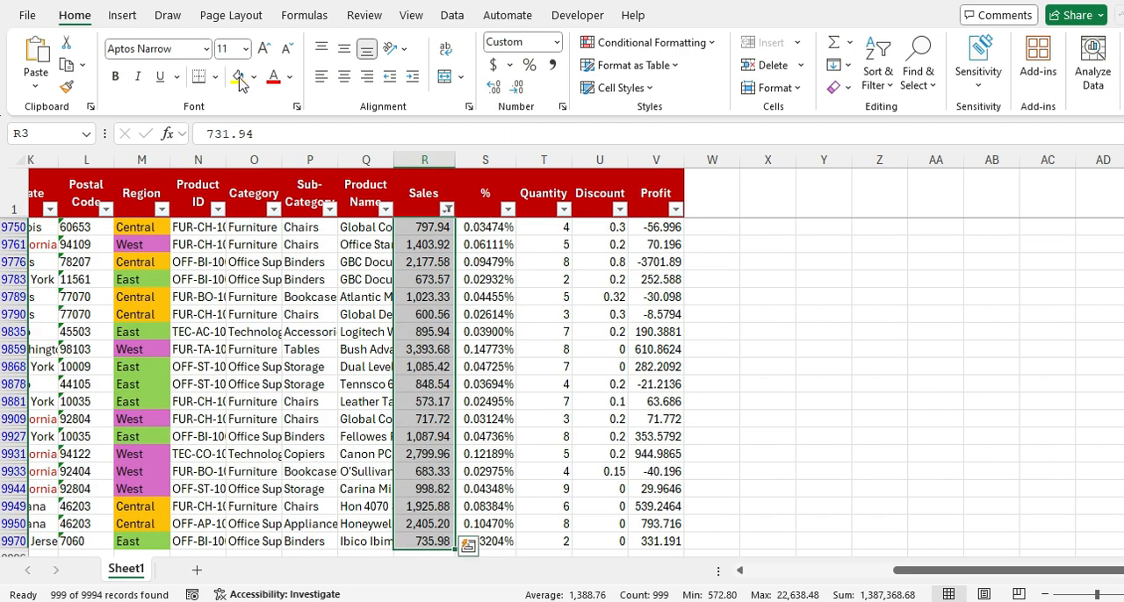
left_click(235, 76)
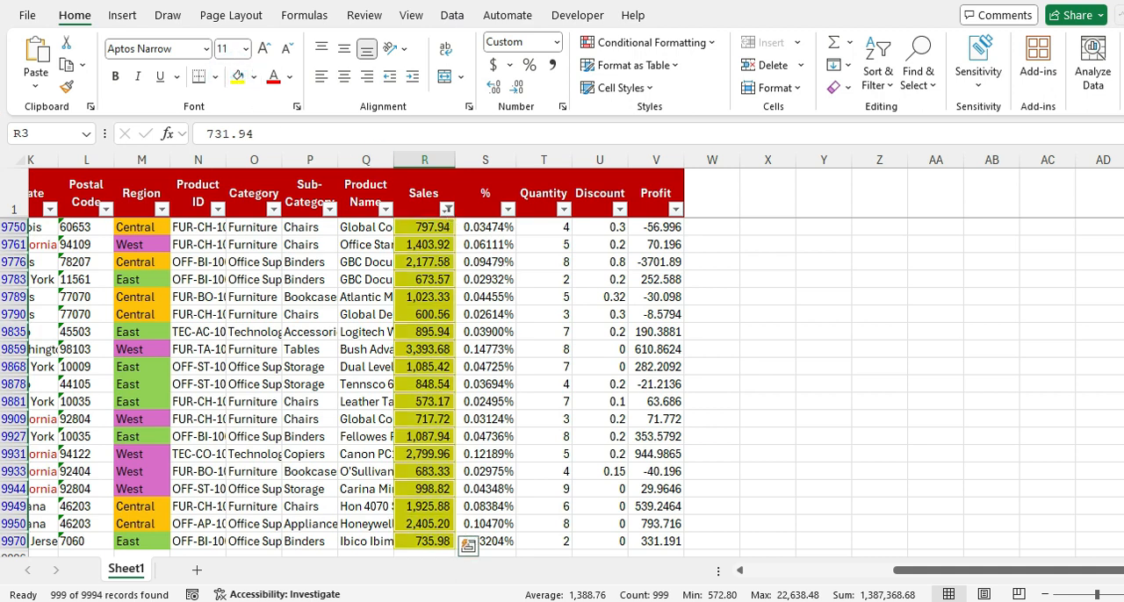
Step: Clear the top 10 percent filter and filter the Sales column by color to cells with no fill
left_click(507, 209)
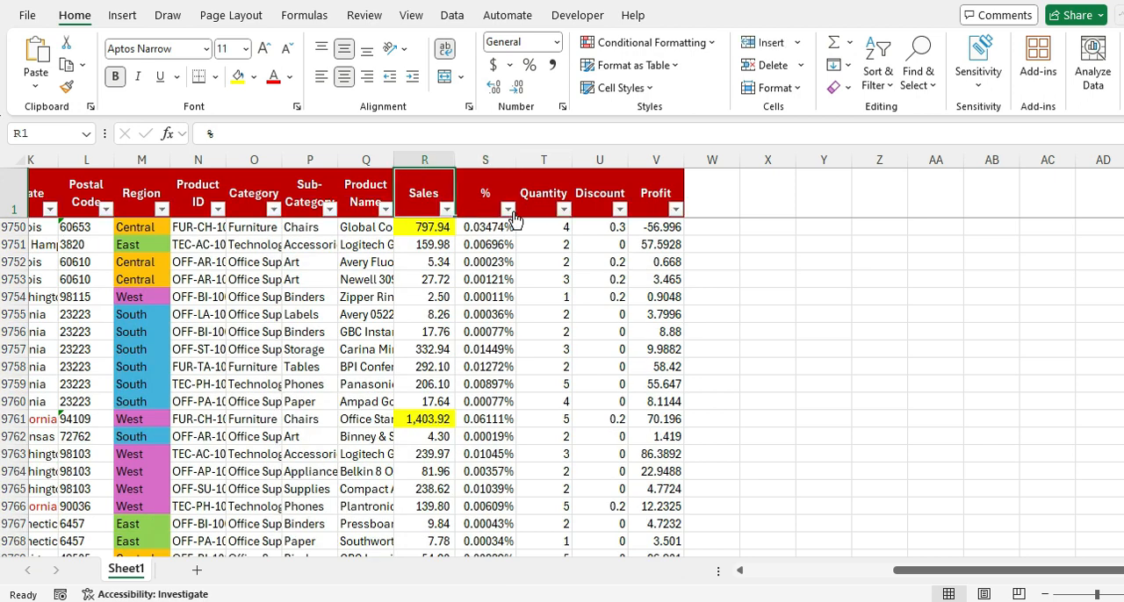
key("alt")
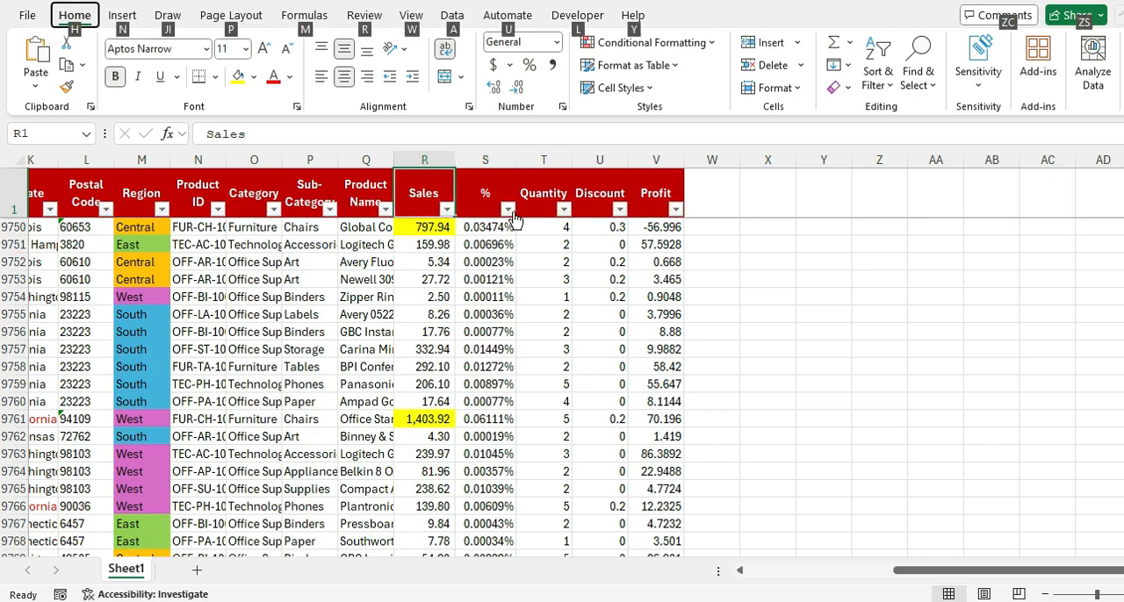
left_click(509, 210)
key("alt+Down")
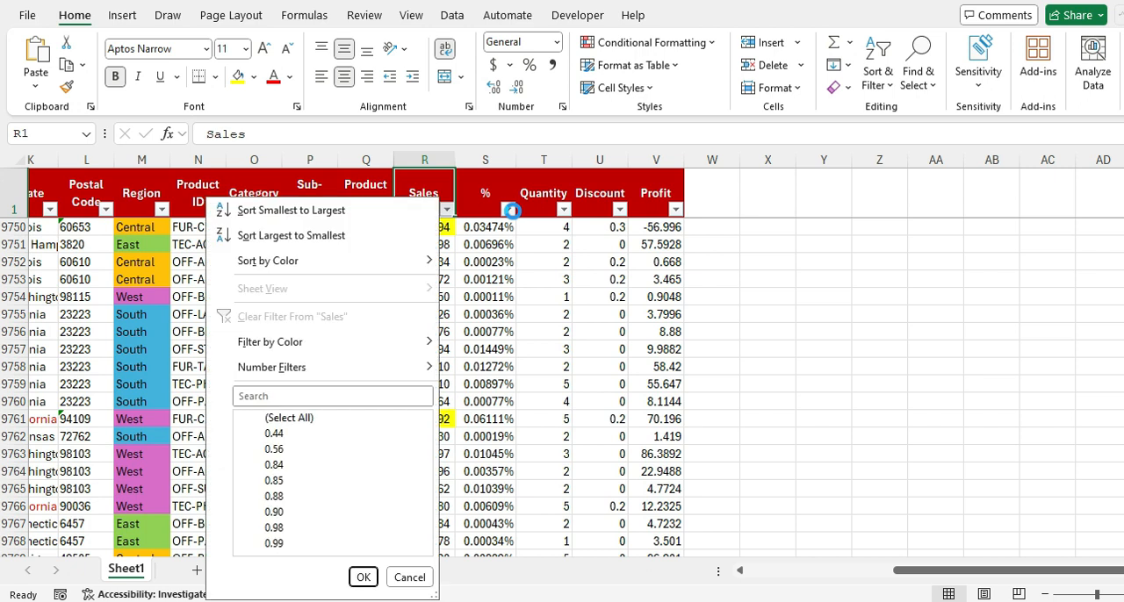
key("Up")
key("Up")
key("Right")
key("Down")
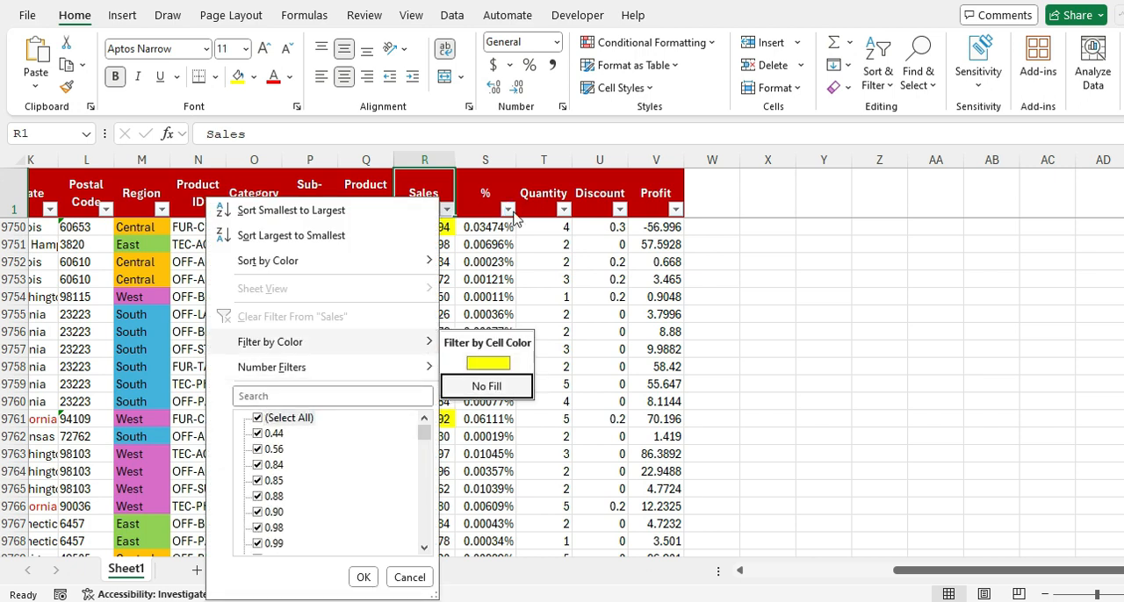
key("Return")
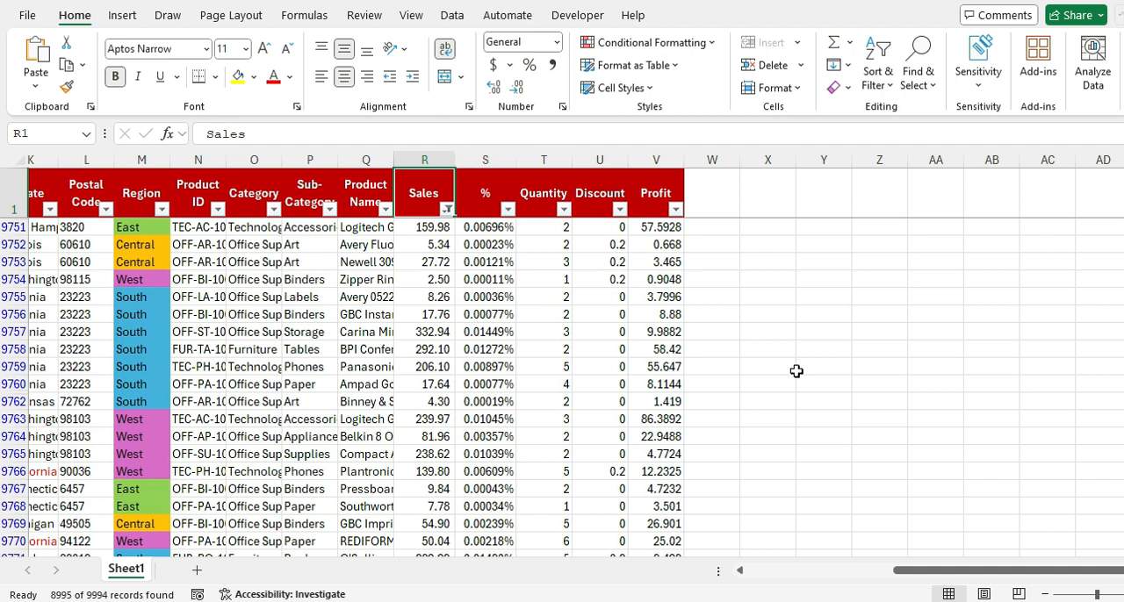
Step: Examine the range of values listed in the % column's filter, then close it without filtering
left_click(504, 224)
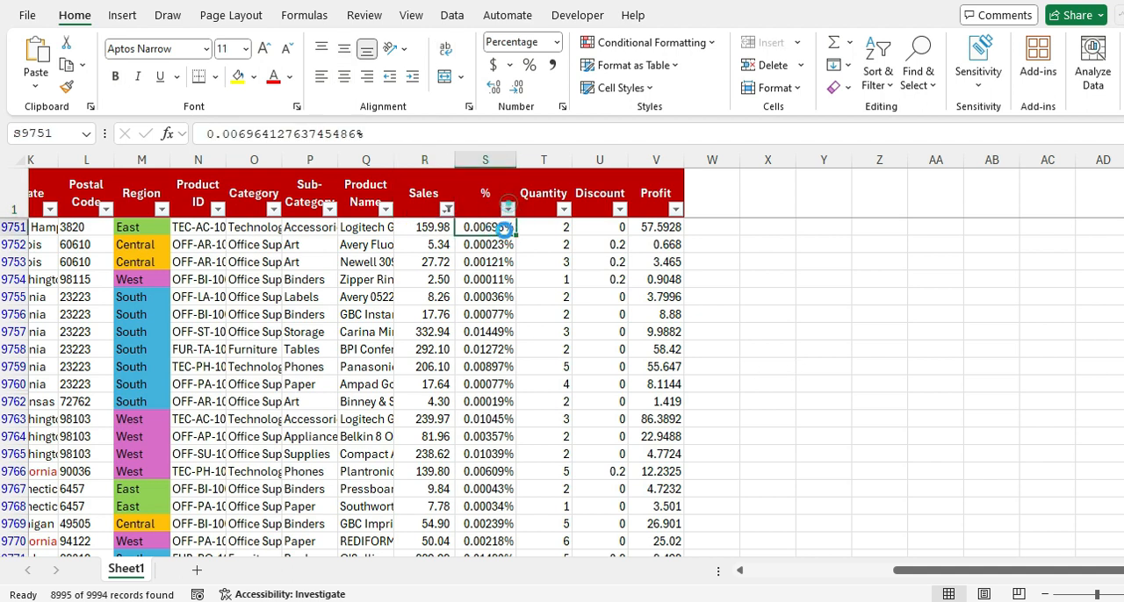
left_click(508, 209)
left_click_drag(484, 432, 479, 559)
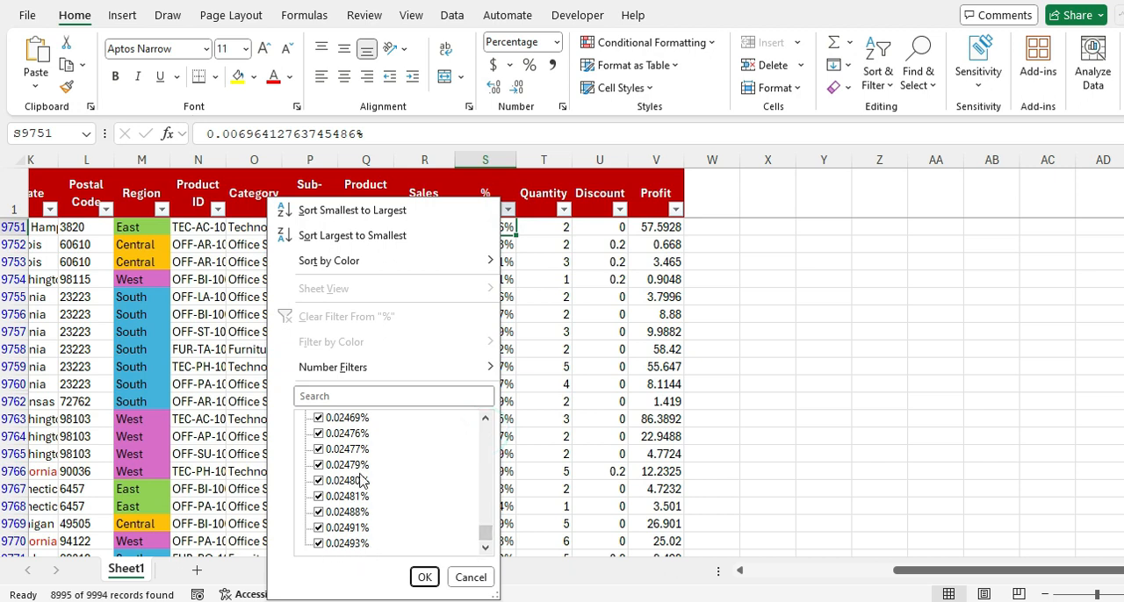
left_click_drag(485, 538, 484, 431)
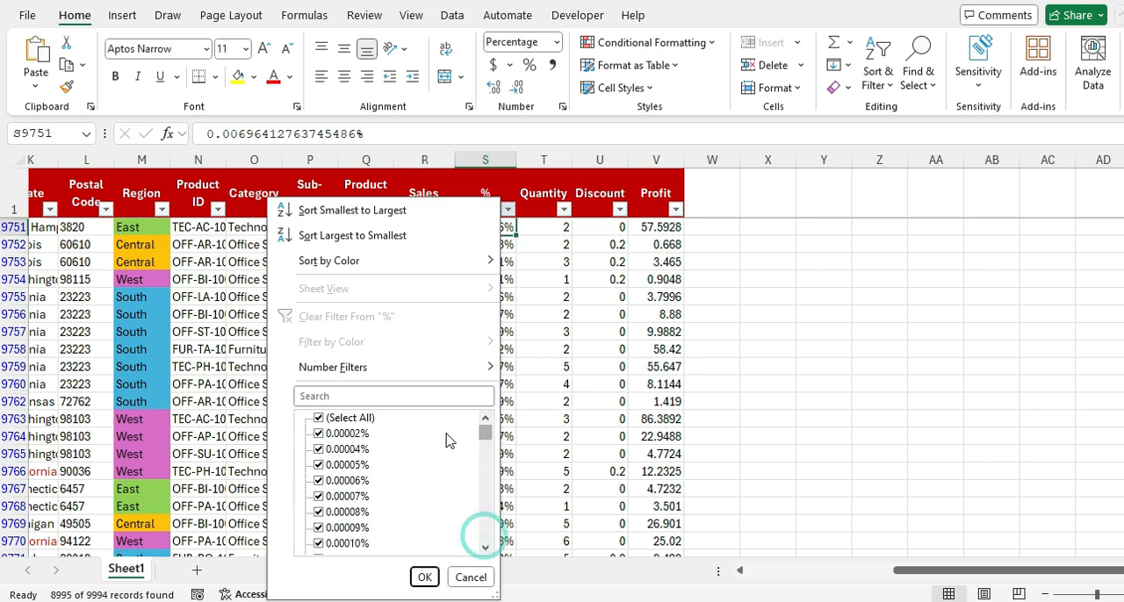
left_click(471, 577)
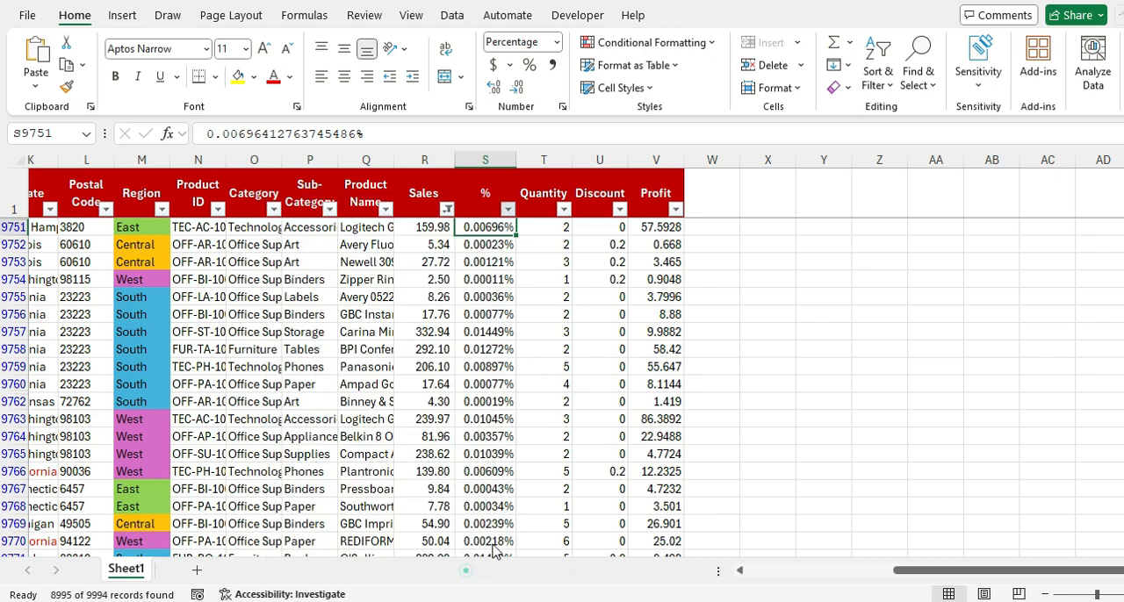
Step: Clear the filter from the Sales column
left_click(474, 199)
left_click(425, 202)
left_click(447, 209)
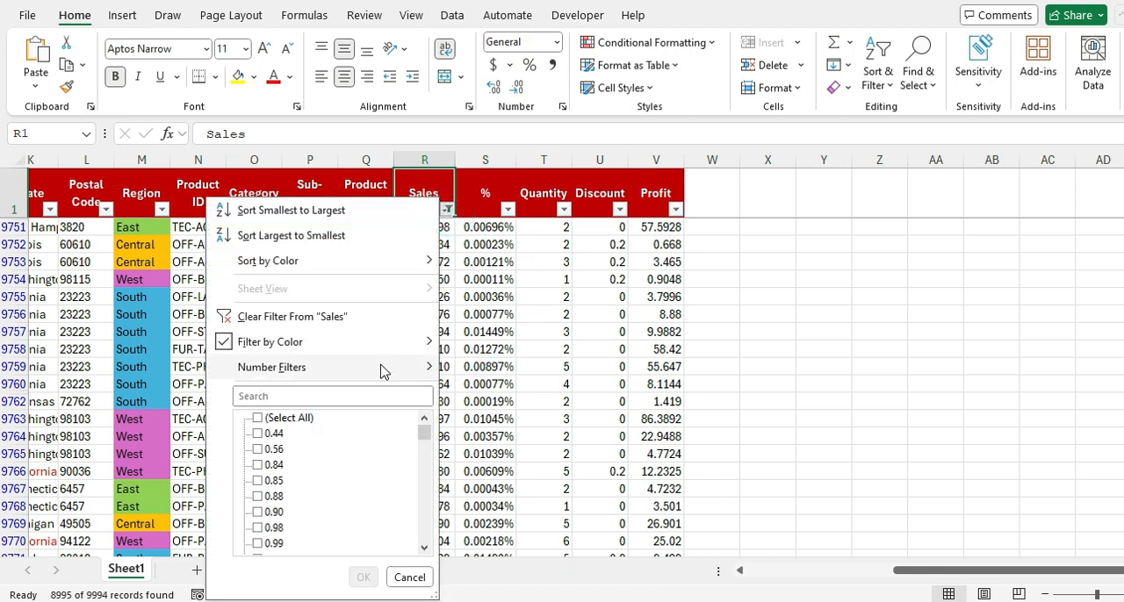
left_click(364, 318)
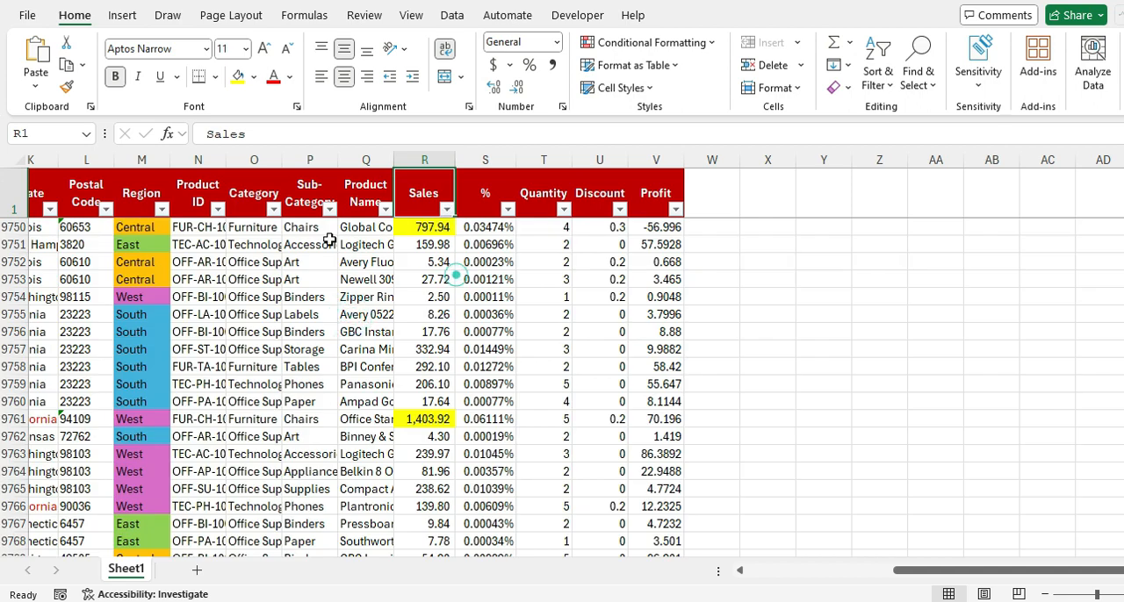
Step: Check whether filtering by color is available for the Postal Code column, then close its filter list
left_click(253, 193)
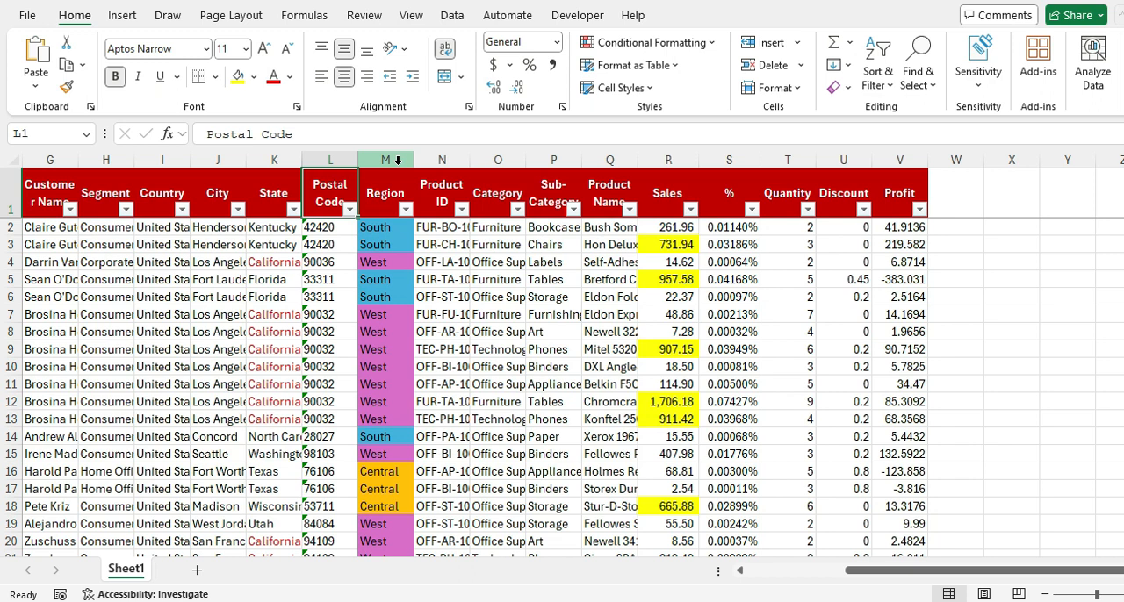
key("alt+Down")
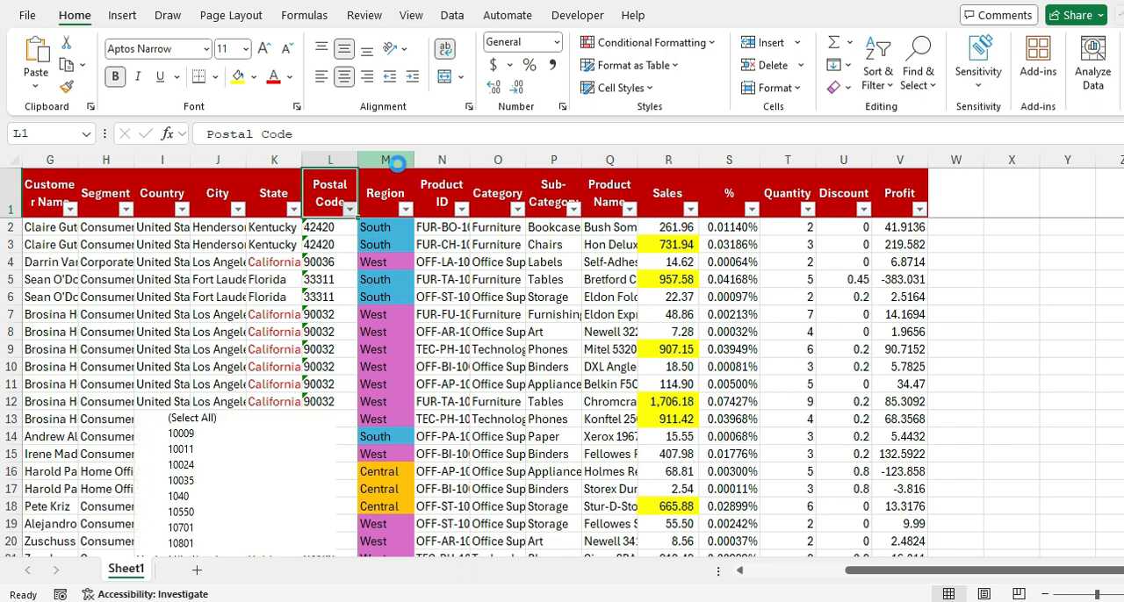
key("Down")
key("Down")
key("Down")
key("Down")
key("Down")
key("Down")
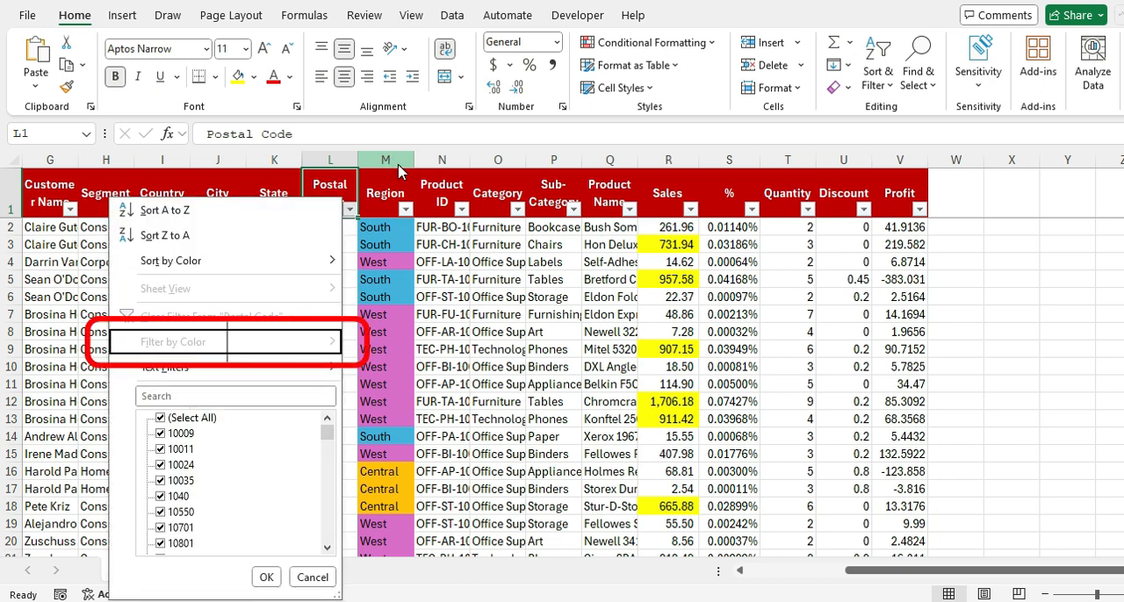
key("Escape")
Step: Review the cell colors offered by the Region column's color filter, then close it without filtering
left_click(398, 171)
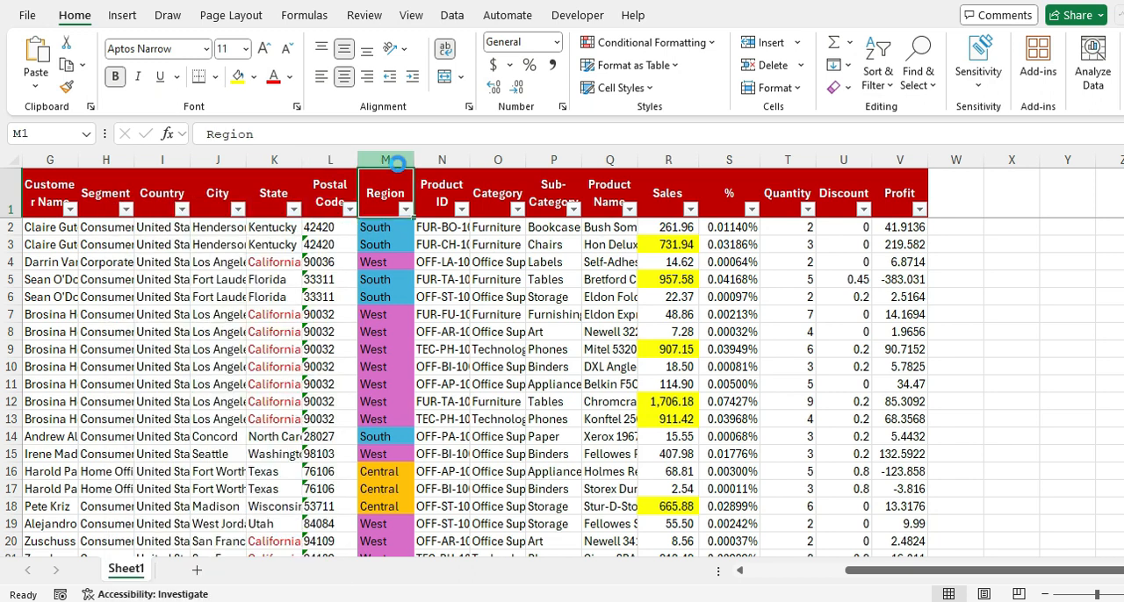
key("alt+Down")
key("Down")
key("Down")
key("Down")
key("Down")
key("Down")
key("Down")
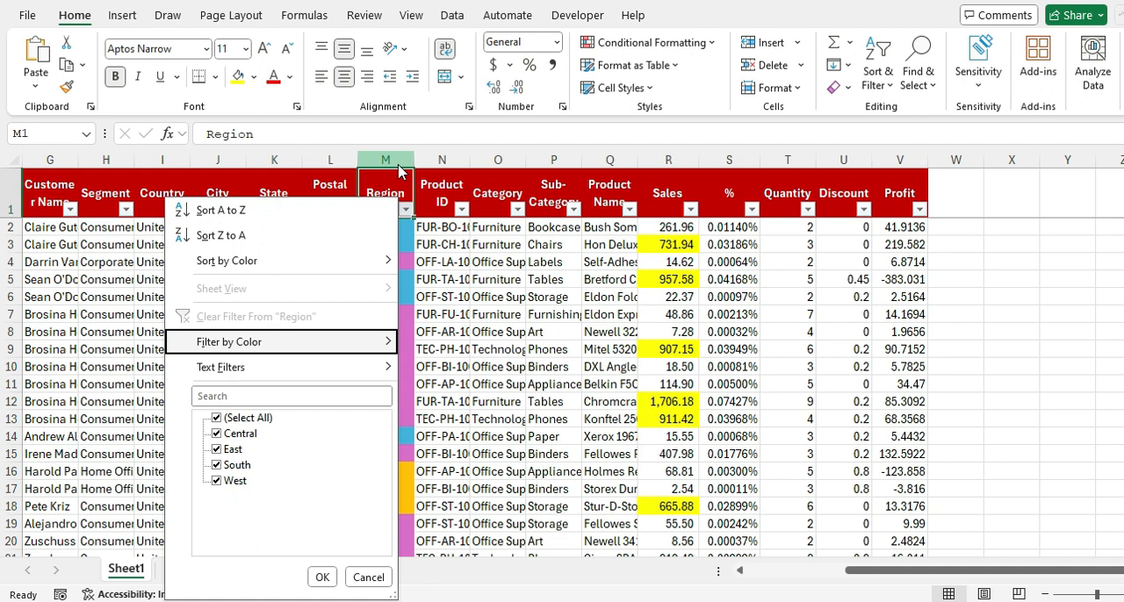
key("Right")
key("Down")
key("Down")
key("Down")
key("Up")
key("Up")
key("Up")
key("Escape")
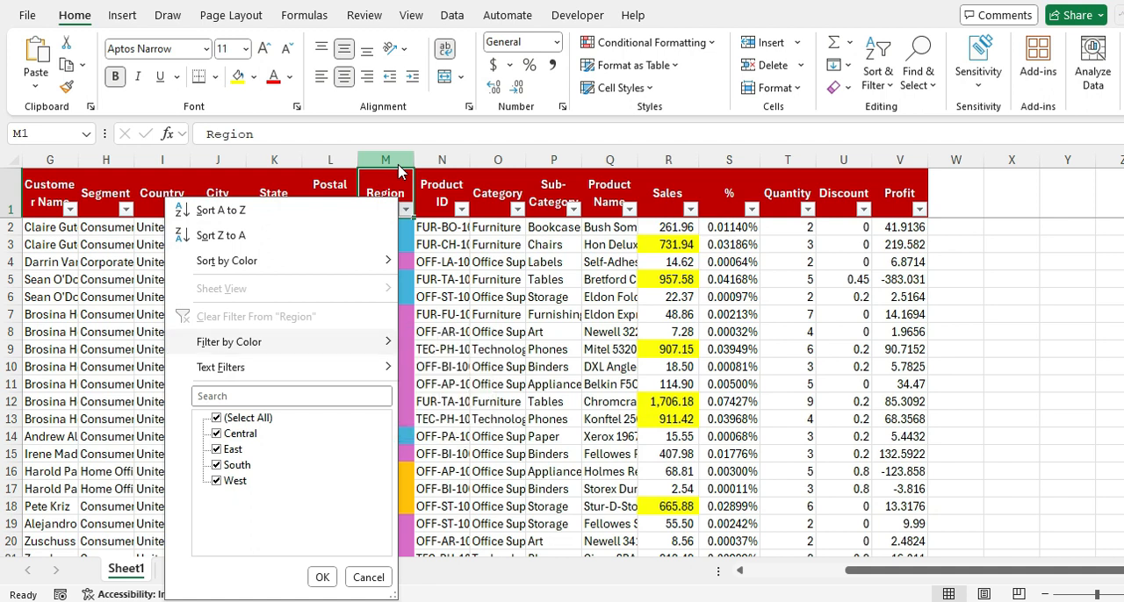
key("Escape")
Step: Filter the Region column by the purple cell color and check the extent of the filtered rows
key("Left")
key("Right")
key("alt+Down")
key("Down")
key("Down")
key("Down")
key("Down")
key("Down")
key("Down")
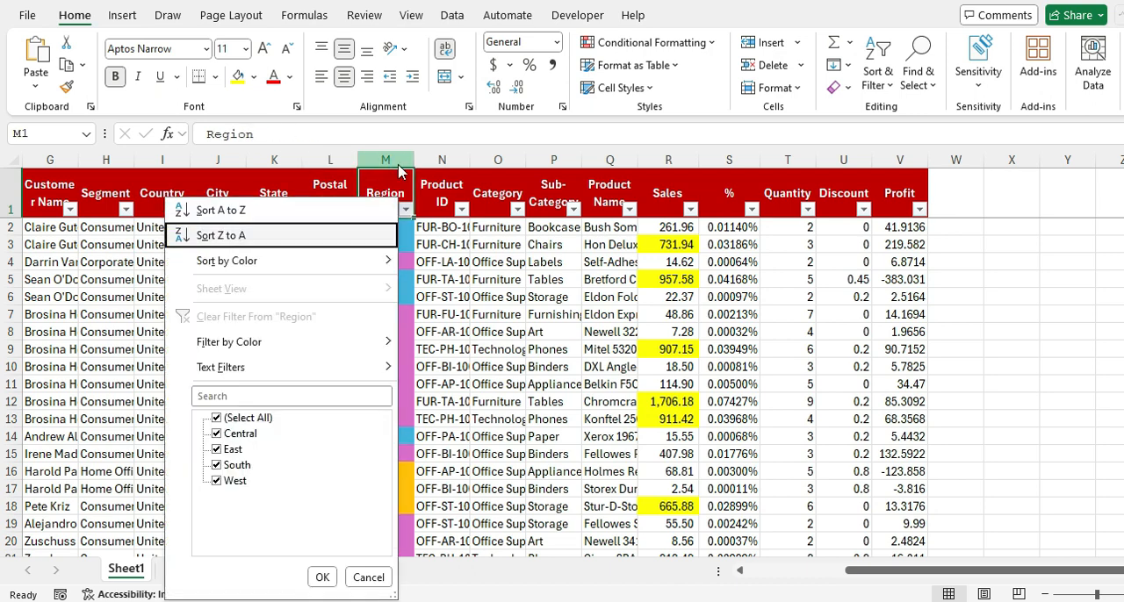
key("Right")
key("Down")
key("Down")
key("Up")
key("Up")
key("Down")
key("Down")
key("Up")
key("Return")
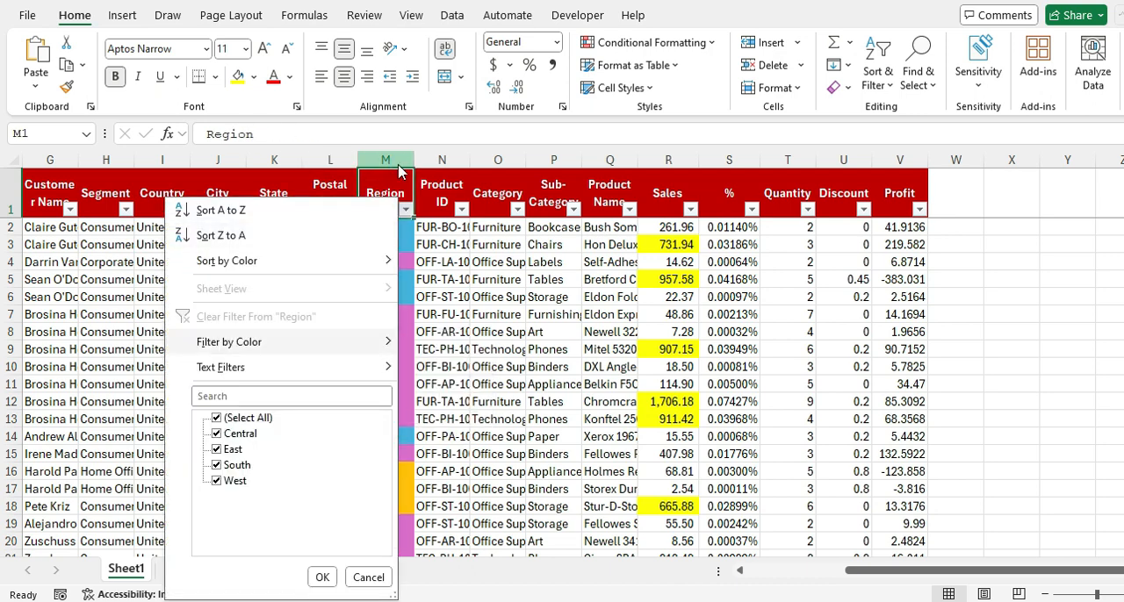
key("ctrl+Down")
key("ctrl+Up")
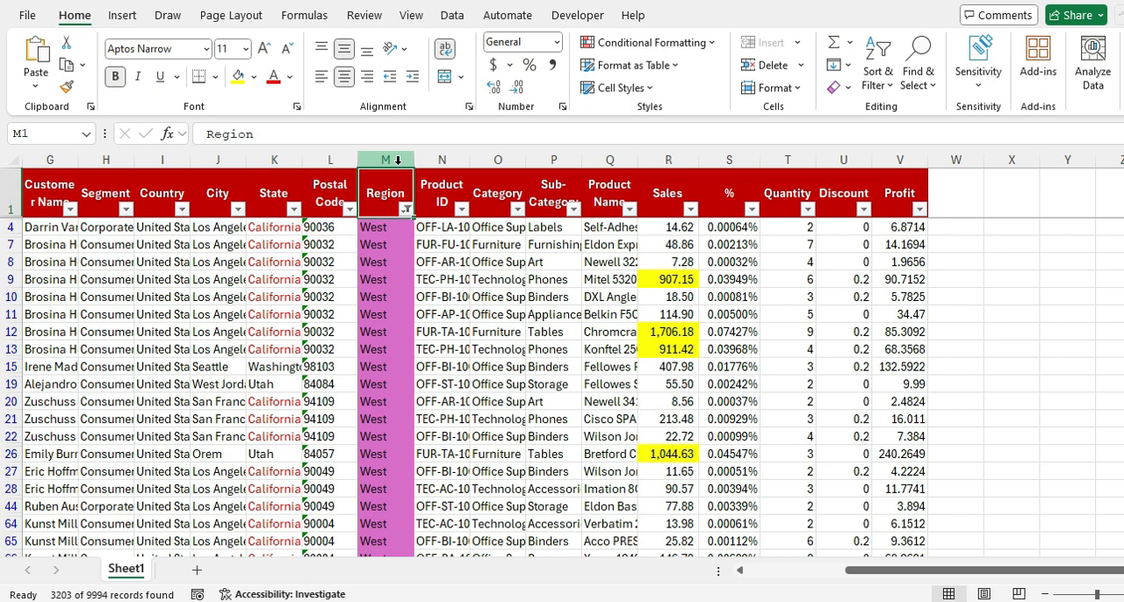
Step: Clear the Region color filter by switching the header filters off and on again
key("ctrl+shift+l")
key("ctrl+shift+l")
key("Left")
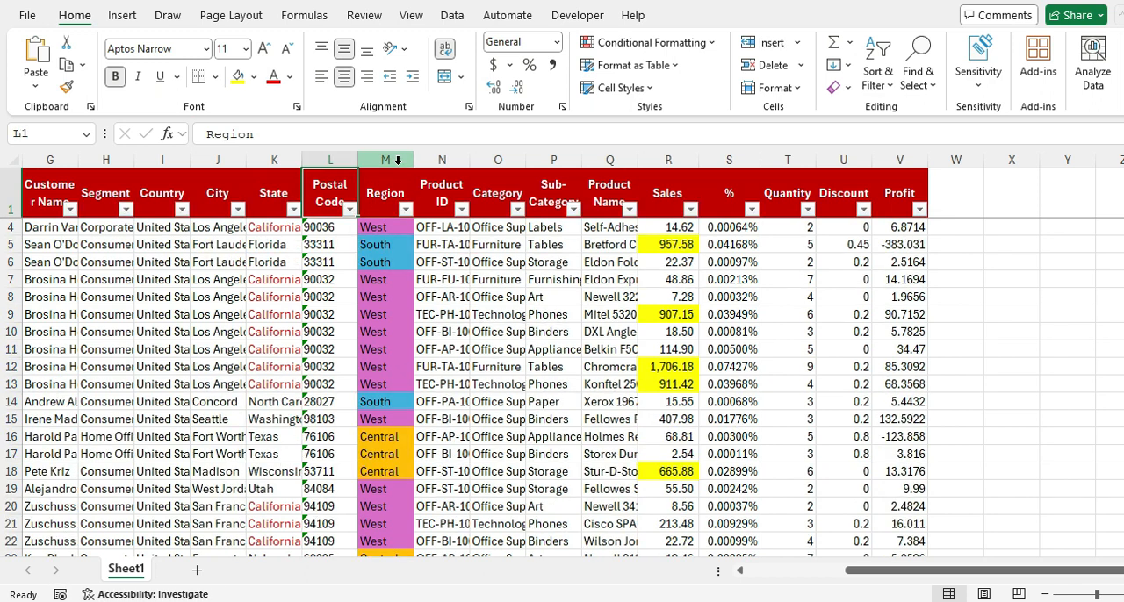
Step: Filter the State column by its green cell color
key("Left")
key("alt+Down")
key("Down")
key("Down")
key("Down")
key("Right")
key("Down")
key("Down")
key("Up")
key("Up")
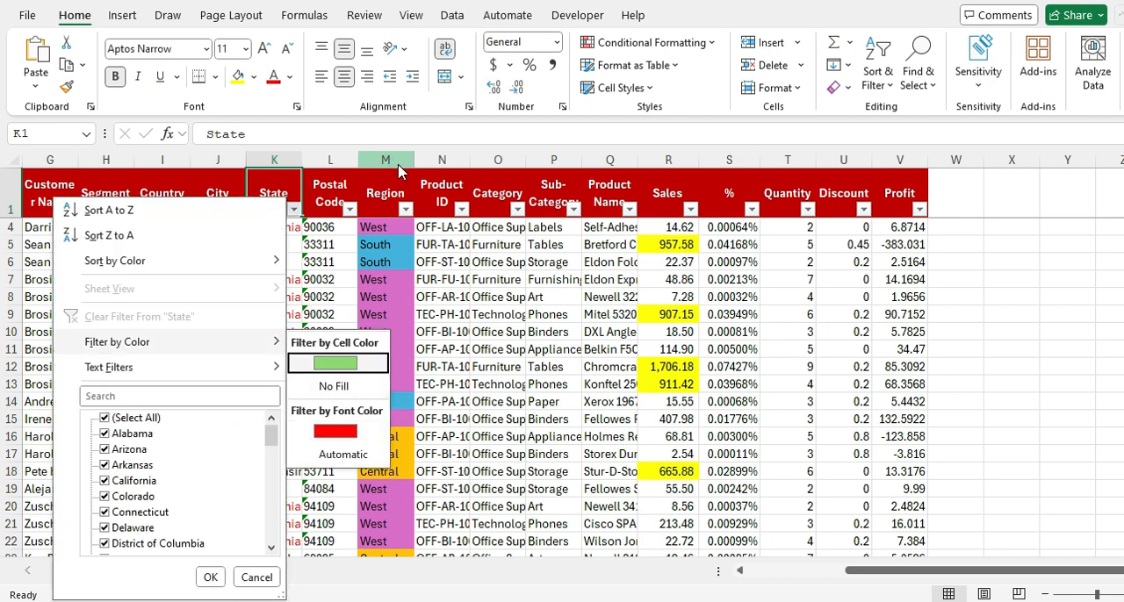
key("Left")
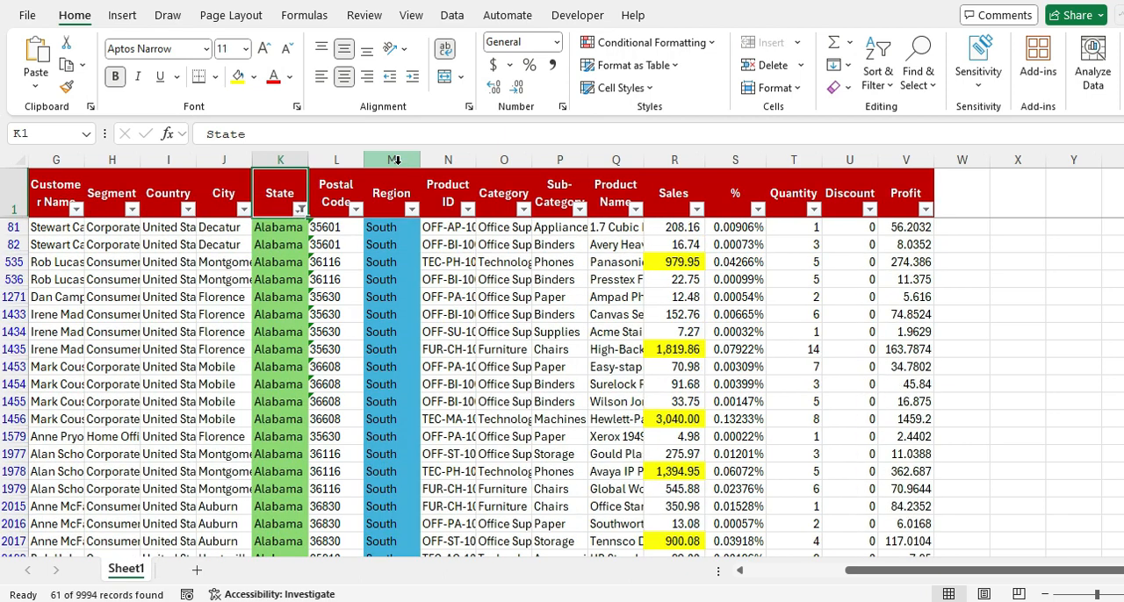
Step: Filter the State column by its red font color and check the extent of the filtered rows
key("alt+Down")
key("Down")
key("Down")
key("Down")
key("Down")
key("Down")
key("Right")
key("Down")
key("Down")
key("Down")
key("Left")
Step: Change the State column's color filter to show cells with no fill
key("Down")
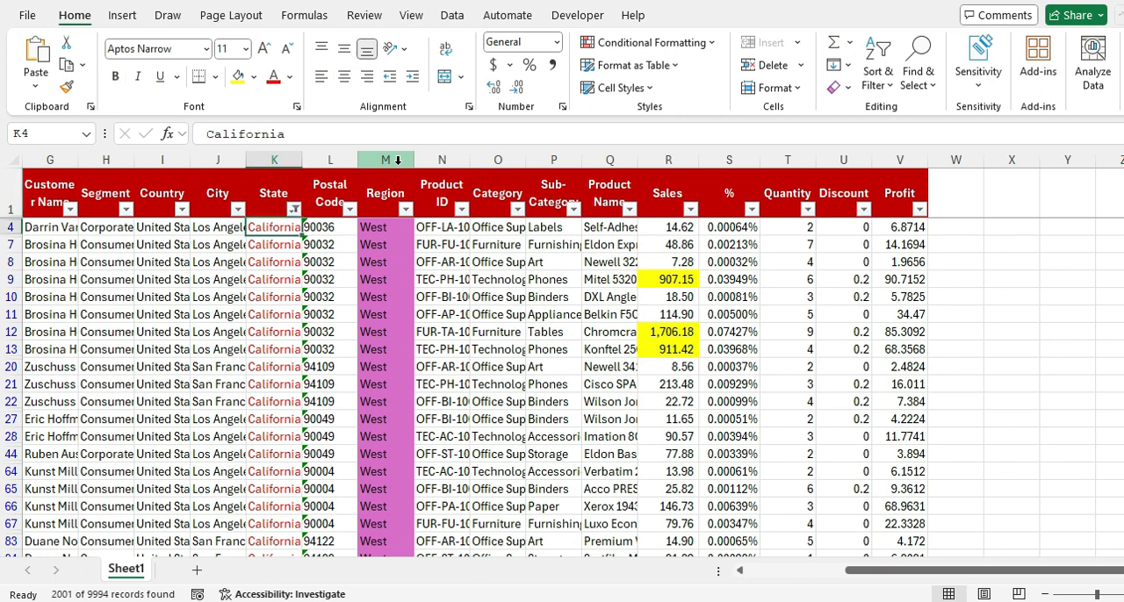
key("ctrl+Down")
key("ctrl+Up")
key("alt+Down")
key("Down")
key("Down")
key("Down")
key("Right")
key("Left")
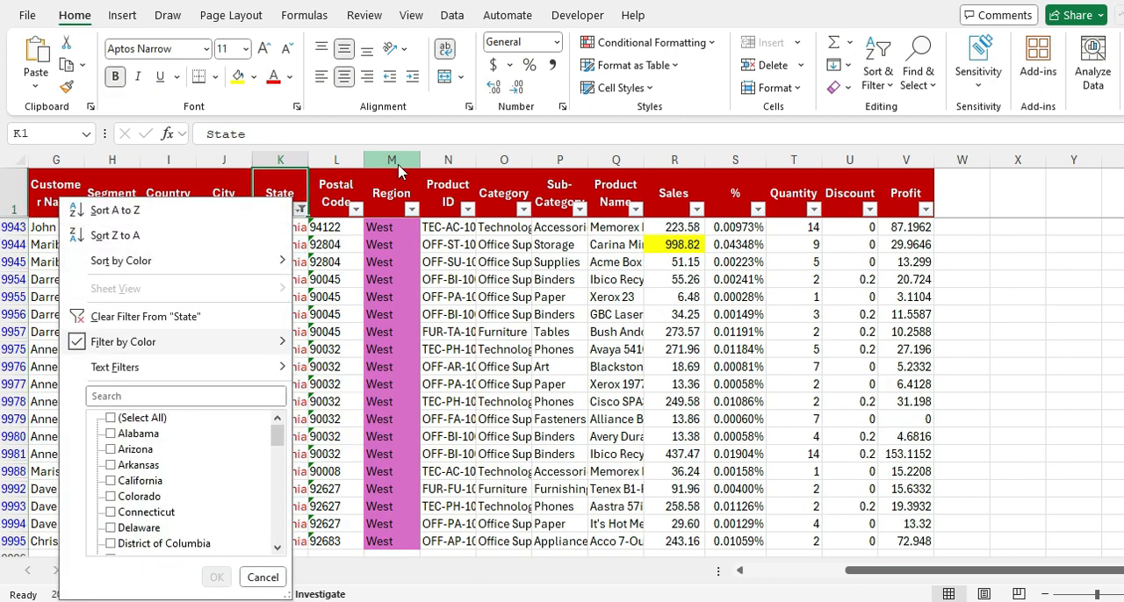
key("Escape")
key("ctrl+z")
key("Down")
key("Down")
key("Up")
key("Up")
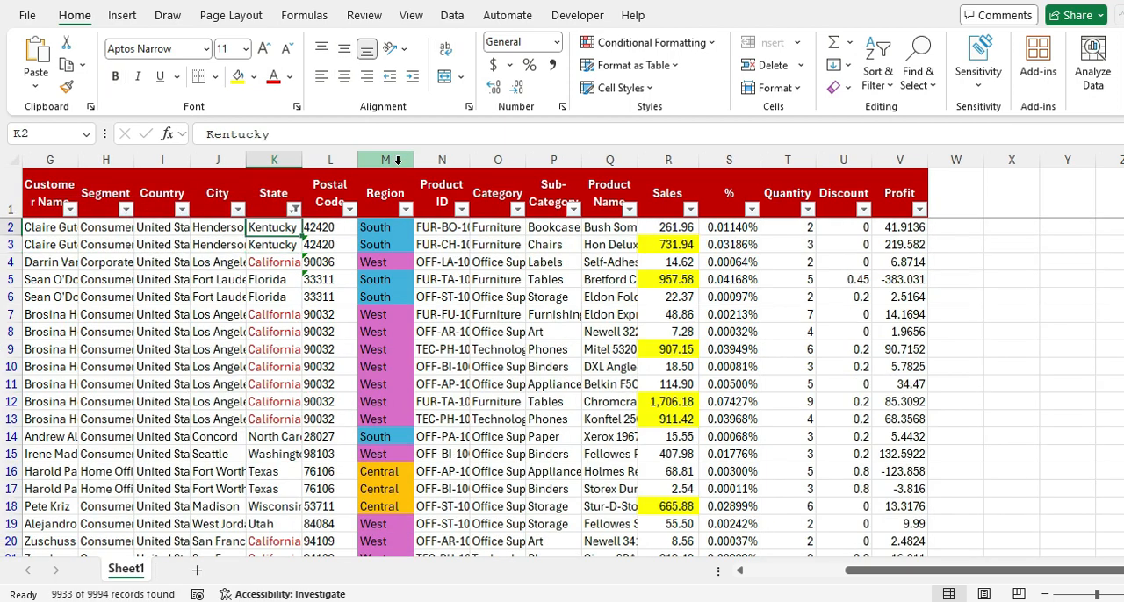
Step: Try another color option in the State column's filter, check the filtered rows, and remove the State filter
key("alt+Down")
key("Down")
key("Down")
key("Down")
key("Down")
key("Down")
key("Right")
key("Down")
key("Down")
key("Left")
key("Return")
key("Down")
key("Down")
key("Up")
key("Up")
key("ctrl+z")
Step: Check the filter list of the Product ID column and close it without filtering
key("Right")
key("Right")
key("Right")
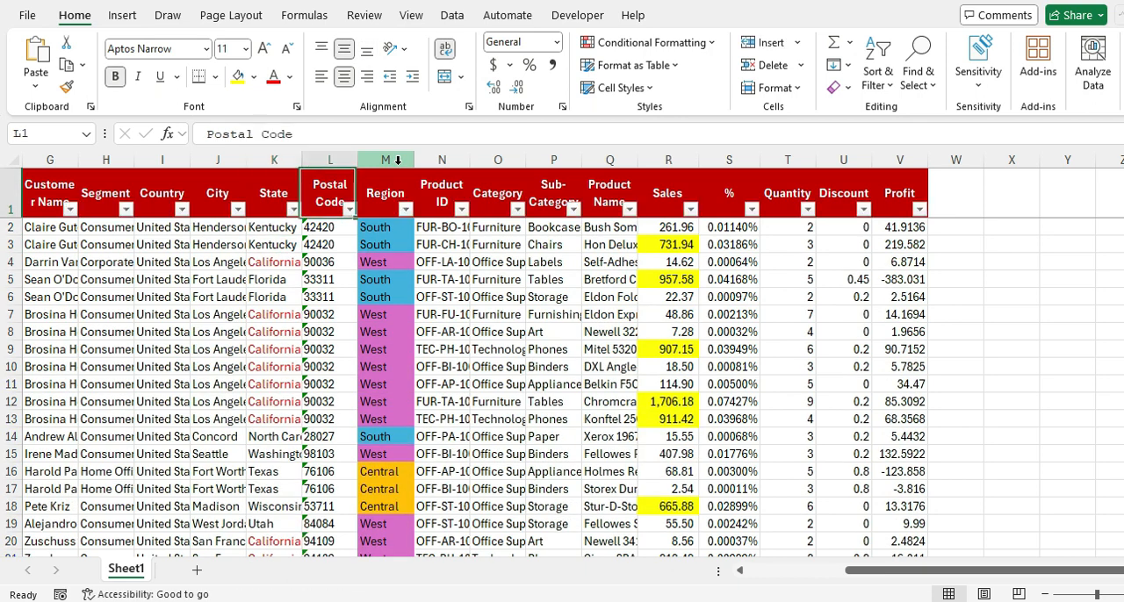
key("alt+Down")
key("Escape")
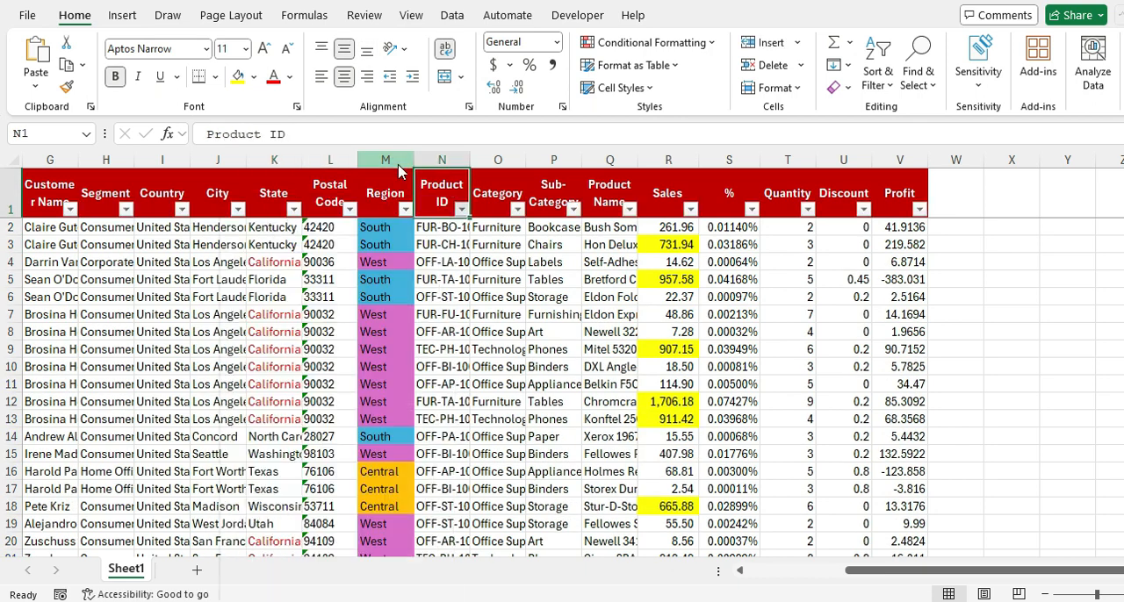
Step: Review the cell color options in the Sales column's filter and go to its search field
key("Right")
key("Right")
key("Right")
key("Right")
key("Right")
key("Left")
key("alt+Down")
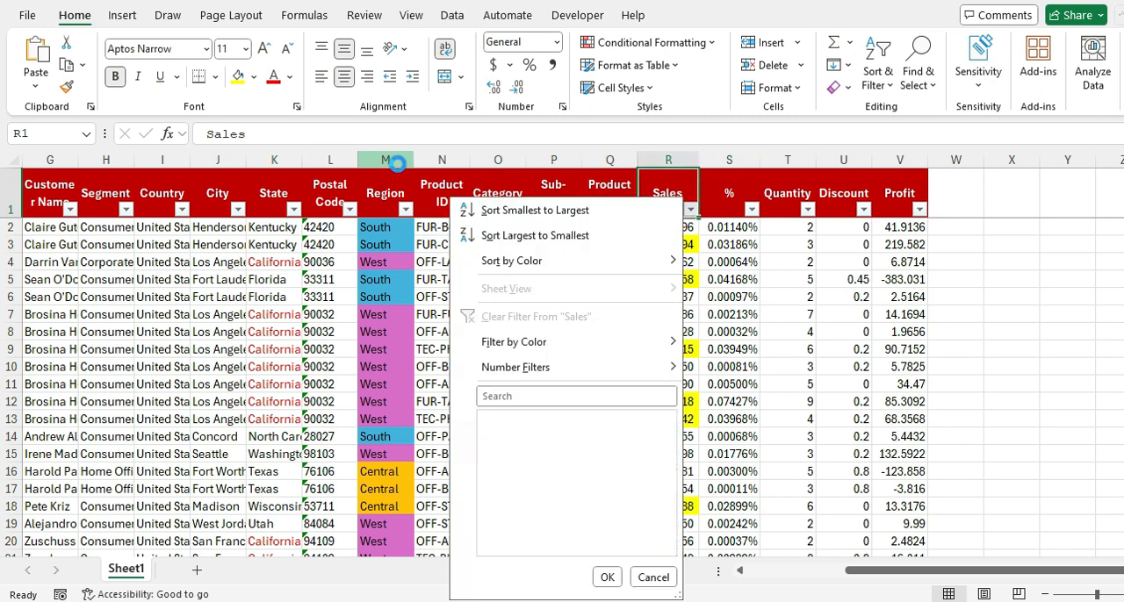
key("Up")
key("Up")
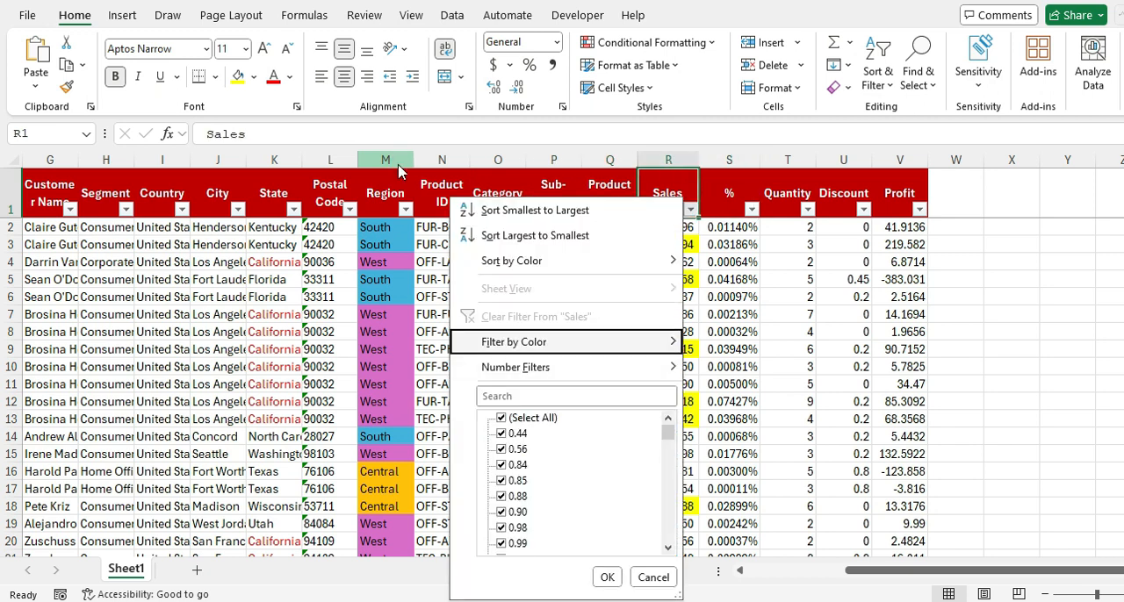
key("Right")
key("Down")
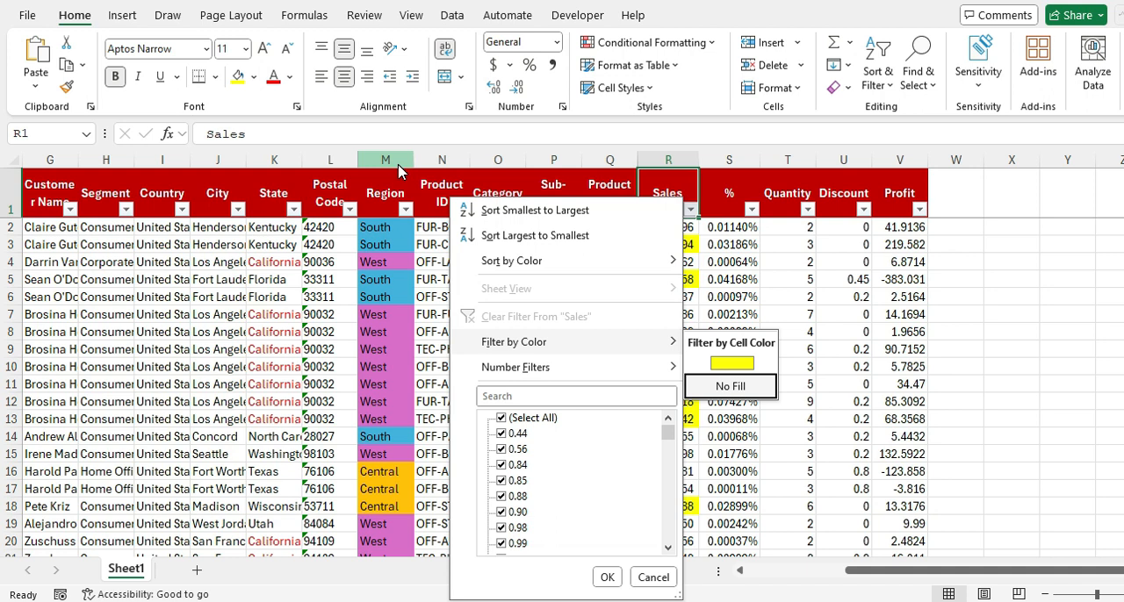
key("Left")
key("Down")
key("Down")
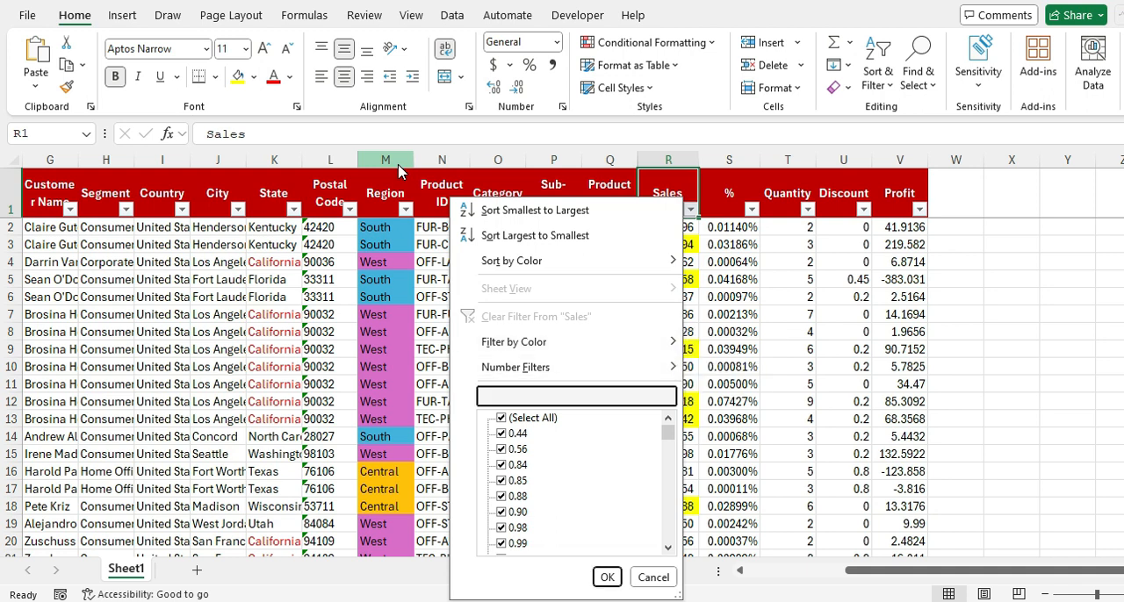